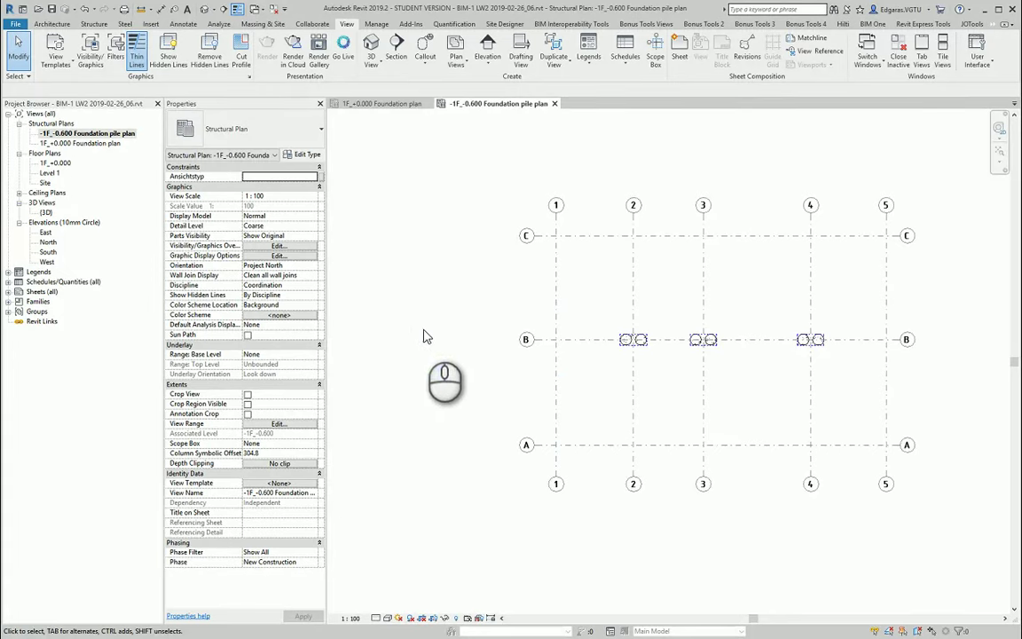
Step: Dismiss the save reminder without saving and start an aligned dimension in the foundation pile plan
middle_click_drag(675, 385, 599, 464)
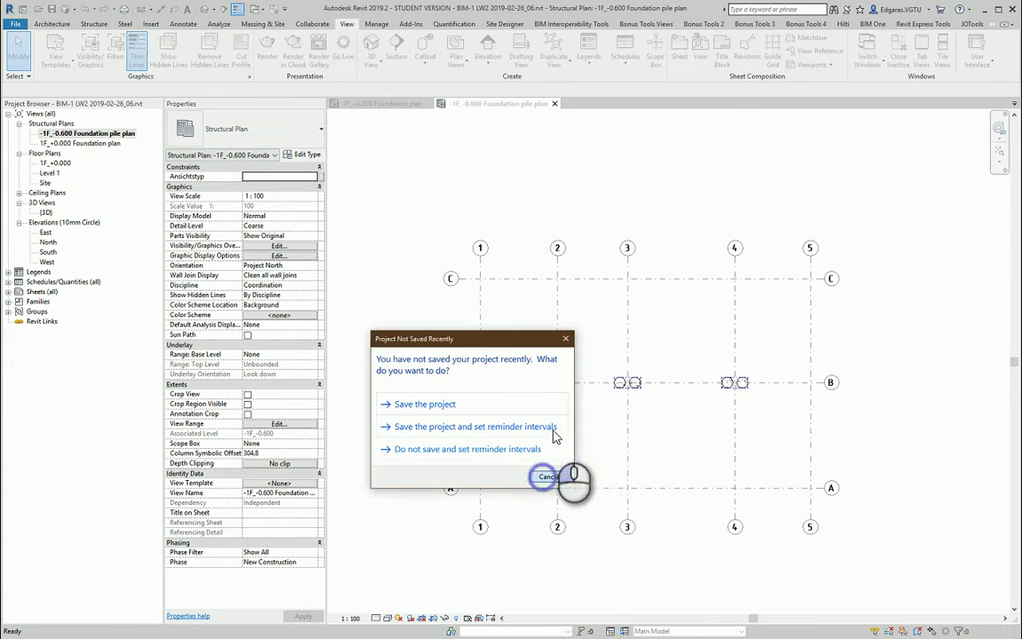
left_click(549, 476)
key("d")
key("i")
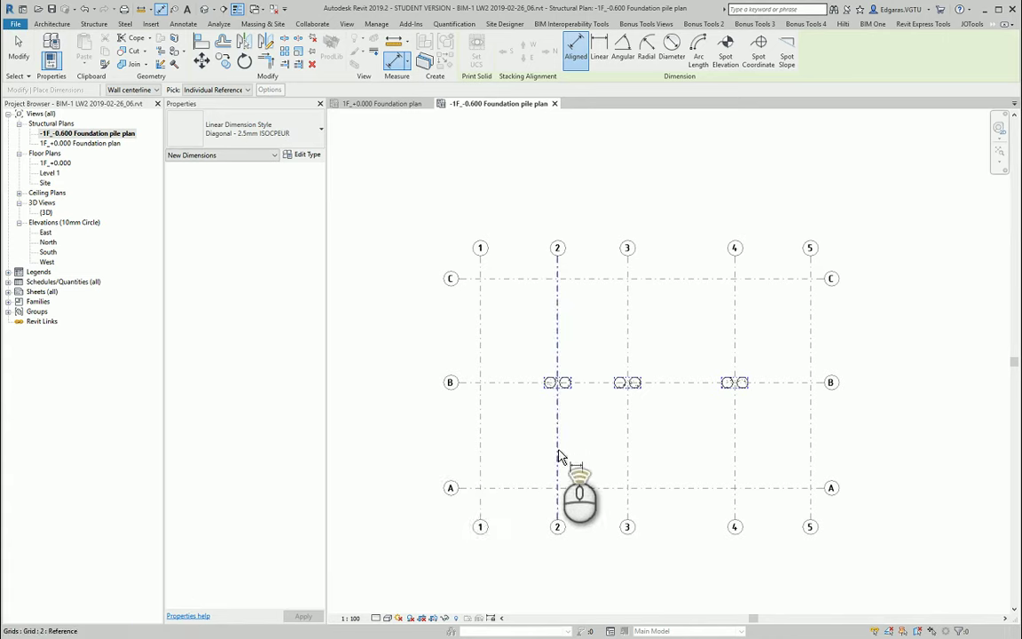
scroll(492, 454, "up", 5)
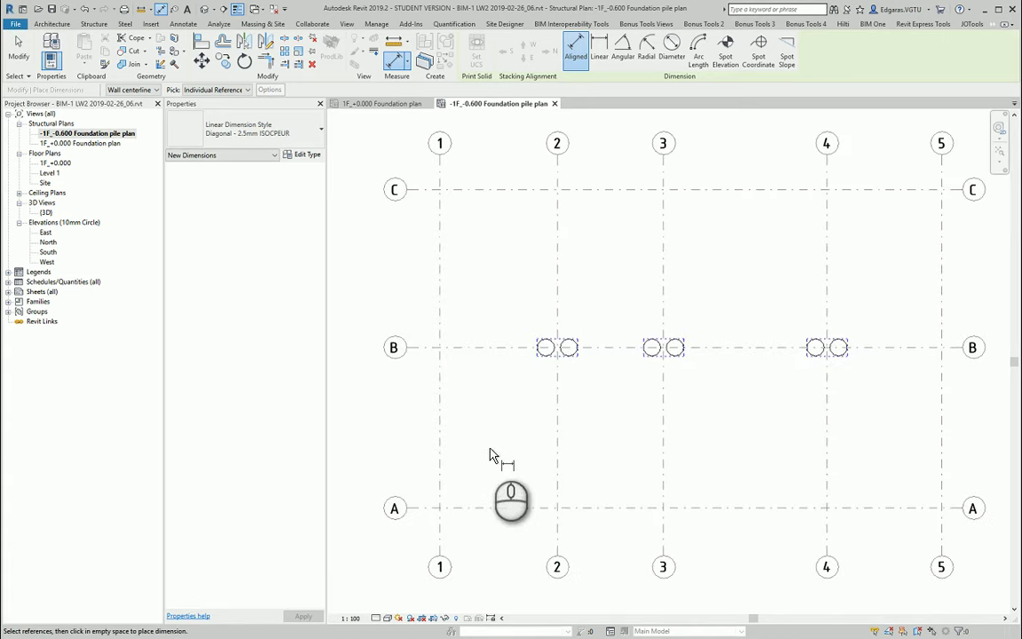
left_click(408, 441)
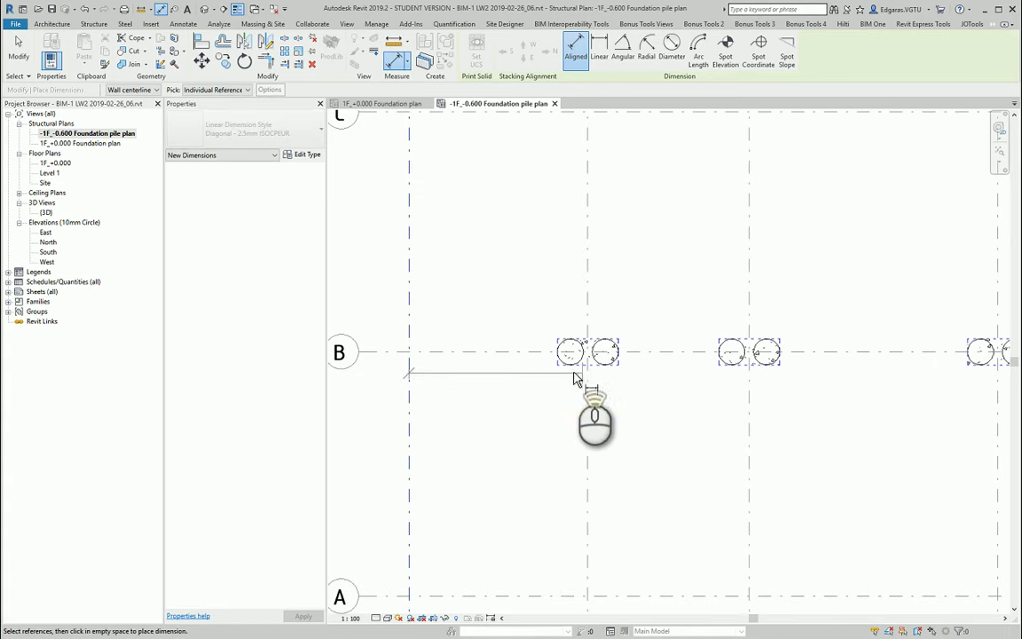
scroll(563, 347, "up", 3)
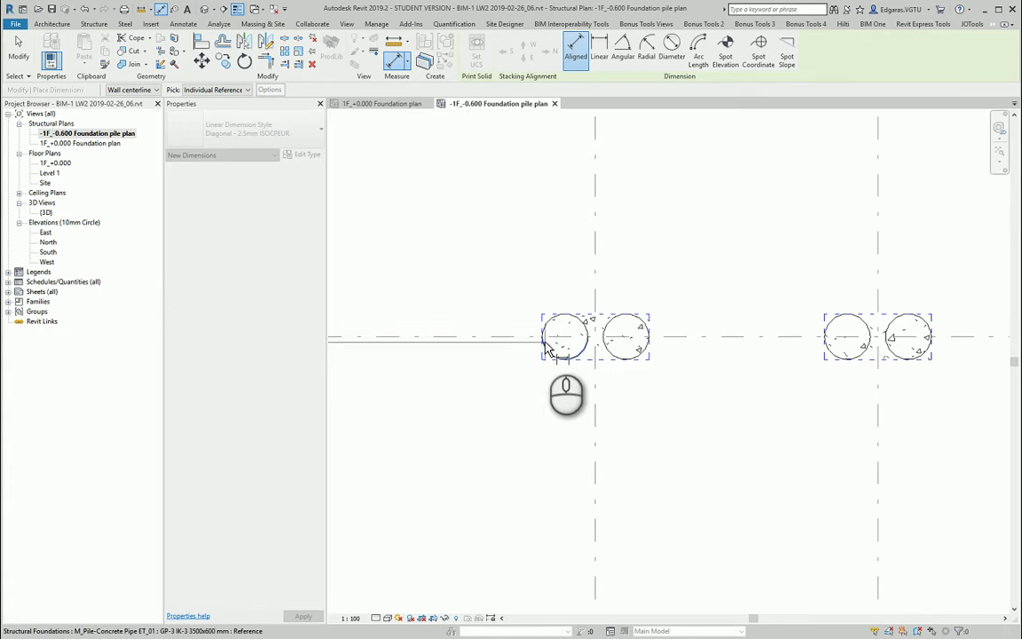
left_click(548, 352)
left_click(583, 348)
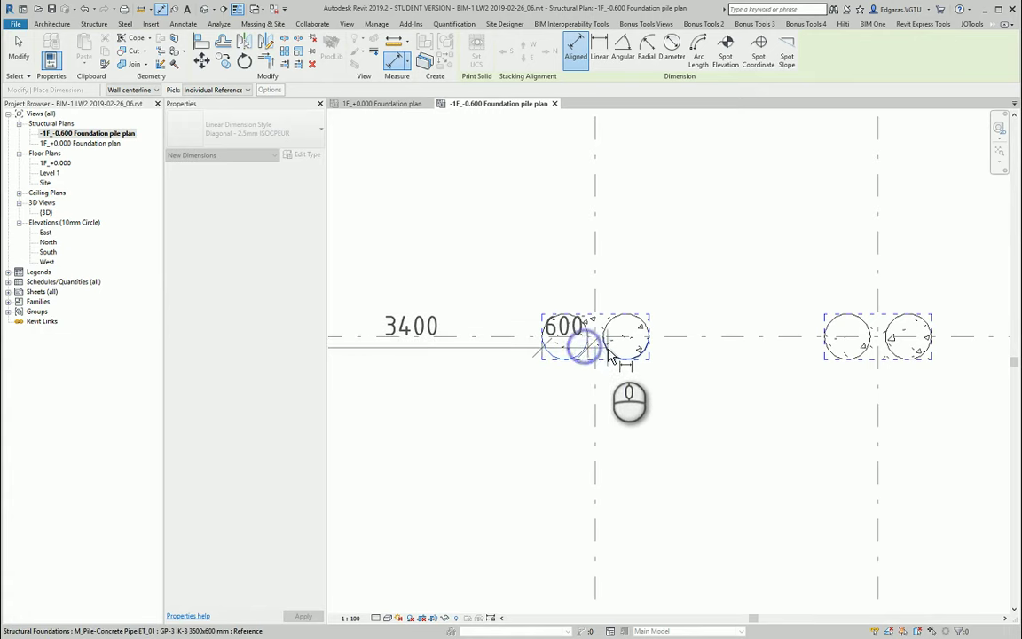
left_click(607, 347)
left_click(645, 347)
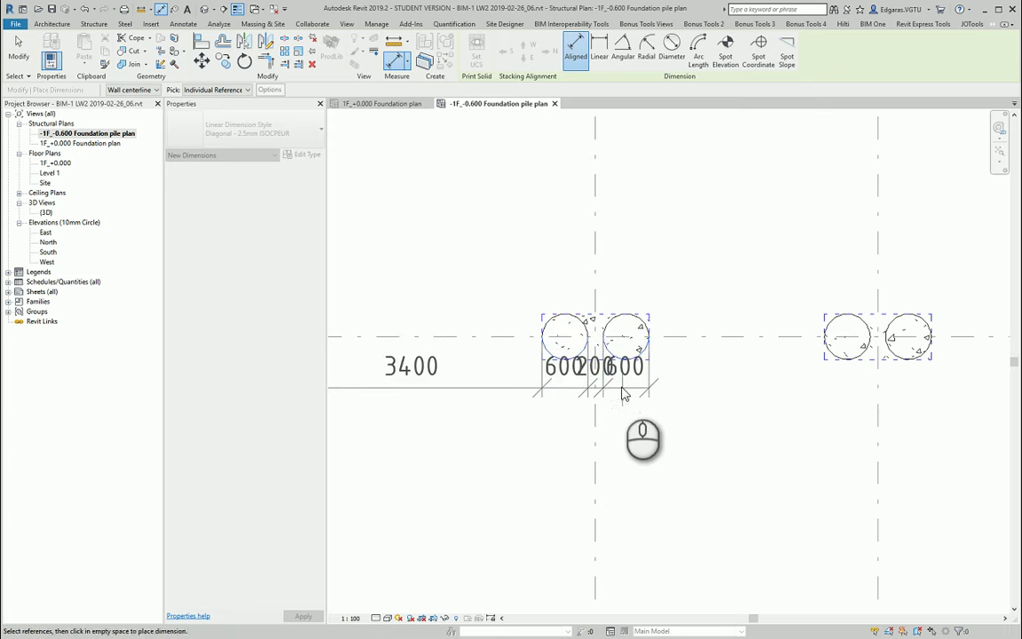
key("Escape")
Step: Dimension both pile centres from grid 2 below the pile pair and move the two dimension texts outward past the witness lines
scroll(579, 376, "down", 3)
left_click(584, 402)
scroll(570, 363, "up", 3)
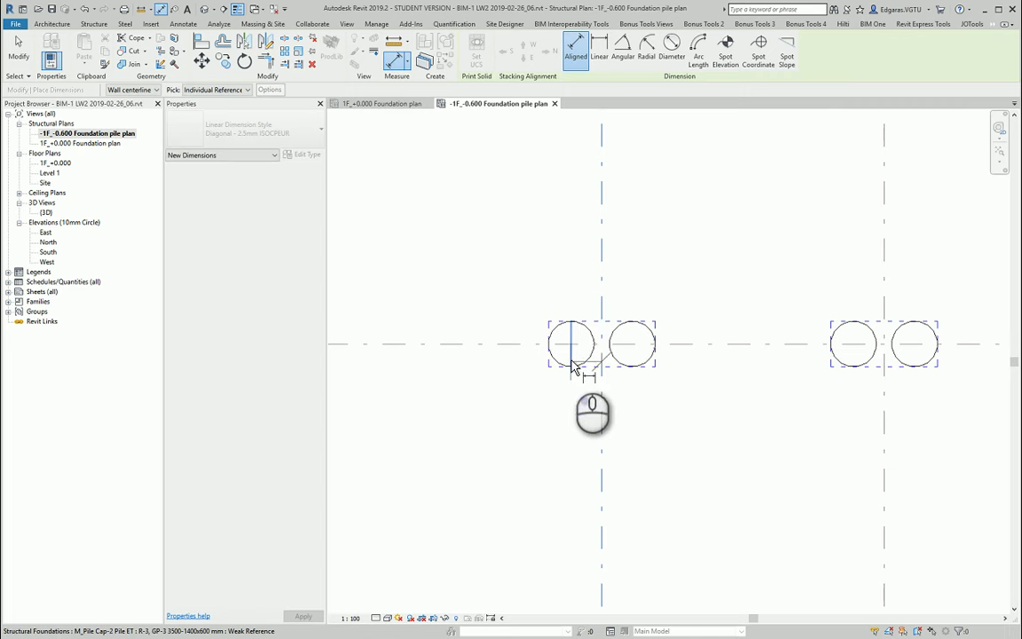
left_click(572, 356)
left_click(634, 352)
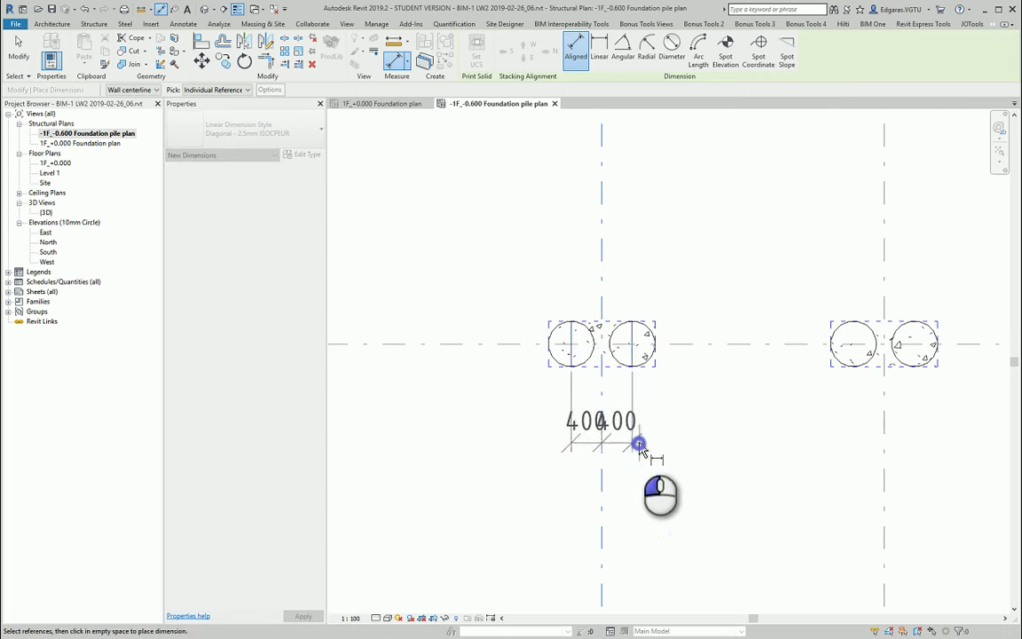
left_click(629, 441)
left_click_drag(614, 438, 672, 439)
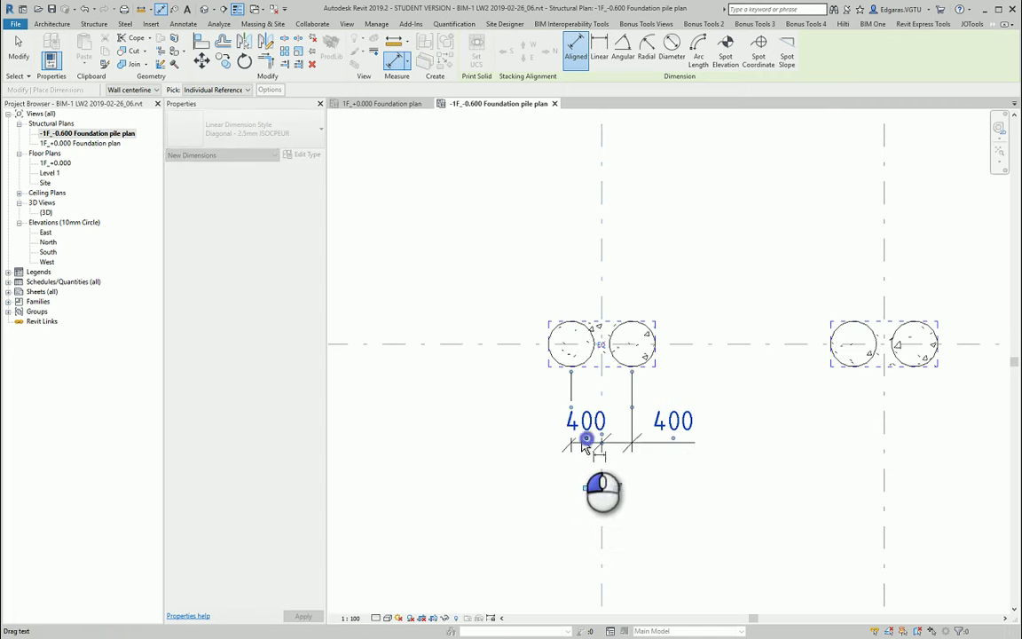
left_click_drag(586, 439, 530, 445)
left_click(755, 468)
left_click(706, 342)
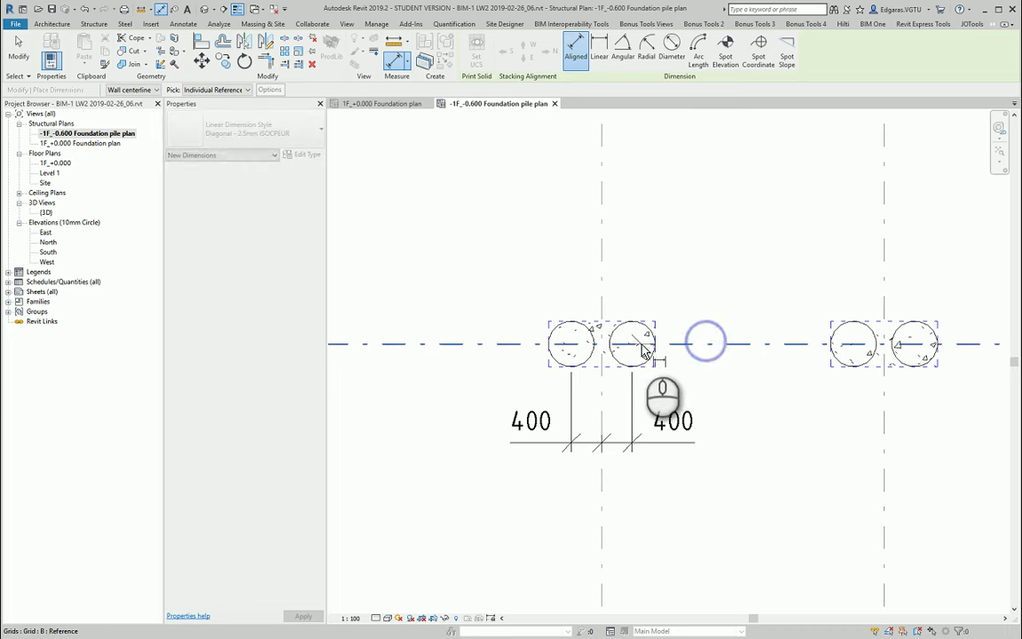
key("Escape")
left_click(740, 372)
Step: Dimension both pile centres from grid 3, in line with the grid 2 dimensions, and move the two texts outward
middle_click_drag(823, 388, 535, 436)
left_click(676, 437)
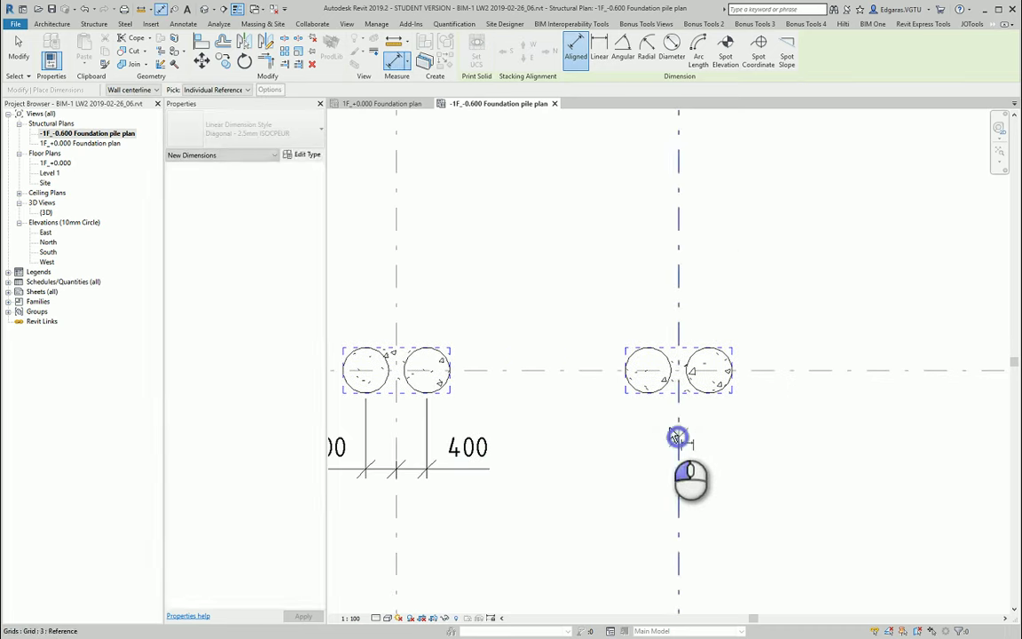
left_click(649, 371)
left_click(707, 373)
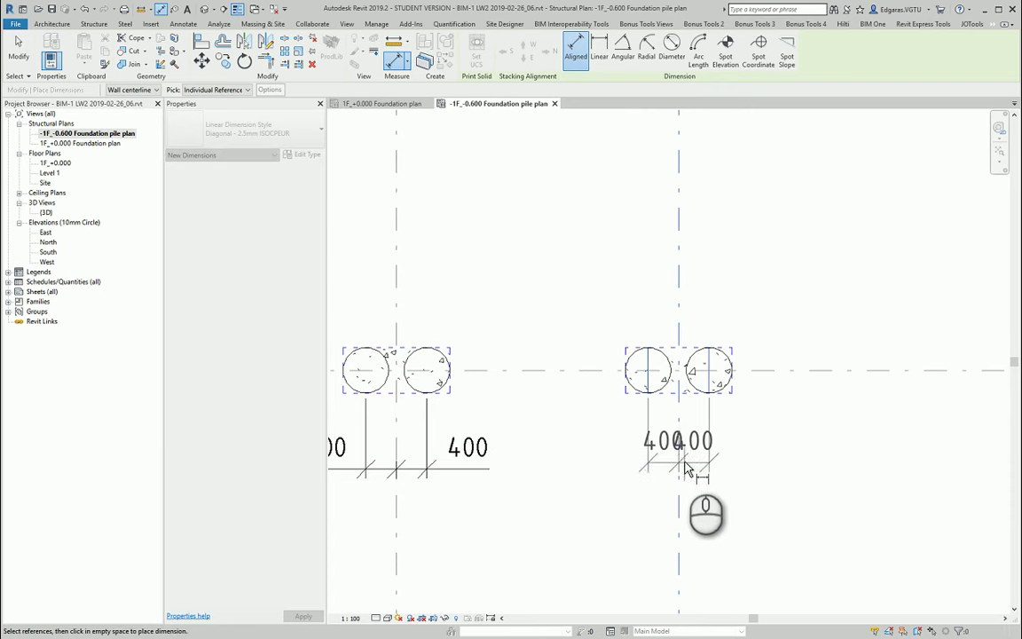
left_click(591, 465)
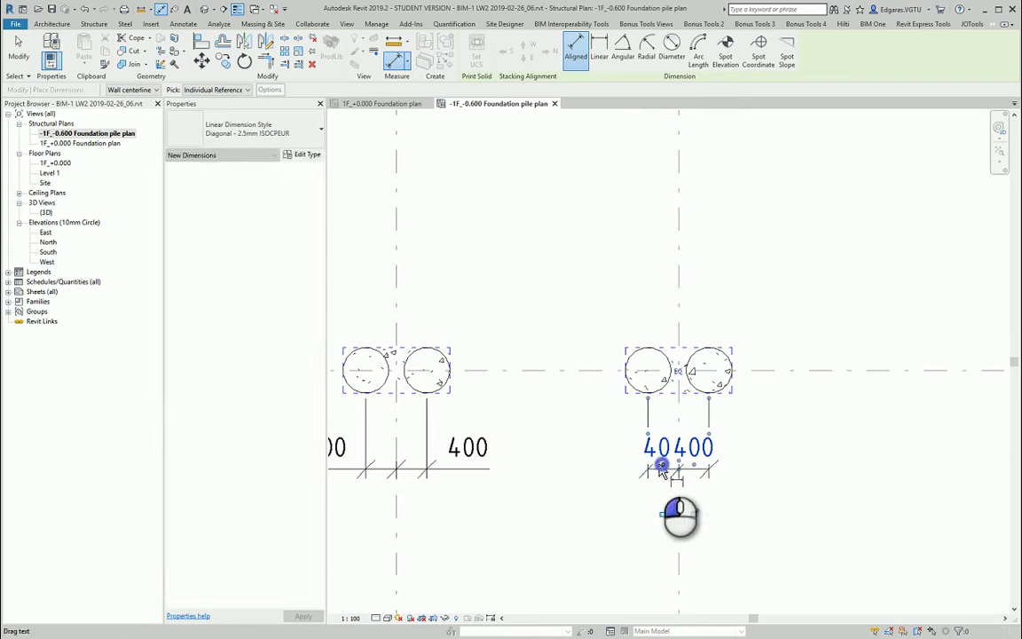
left_click_drag(661, 470, 588, 470)
left_click_drag(696, 471, 763, 467)
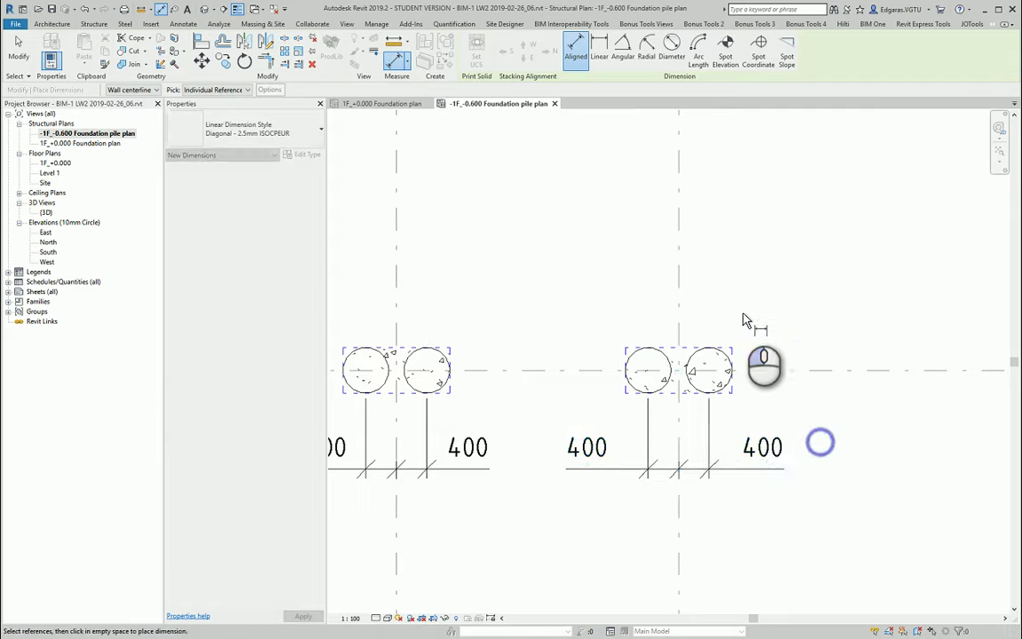
Step: Dimension both pile centres from grid 4 below the pile pair, spread the two texts outward and end dimensioning
scroll(744, 314, "down", 3)
middle_click_drag(826, 379, 656, 373)
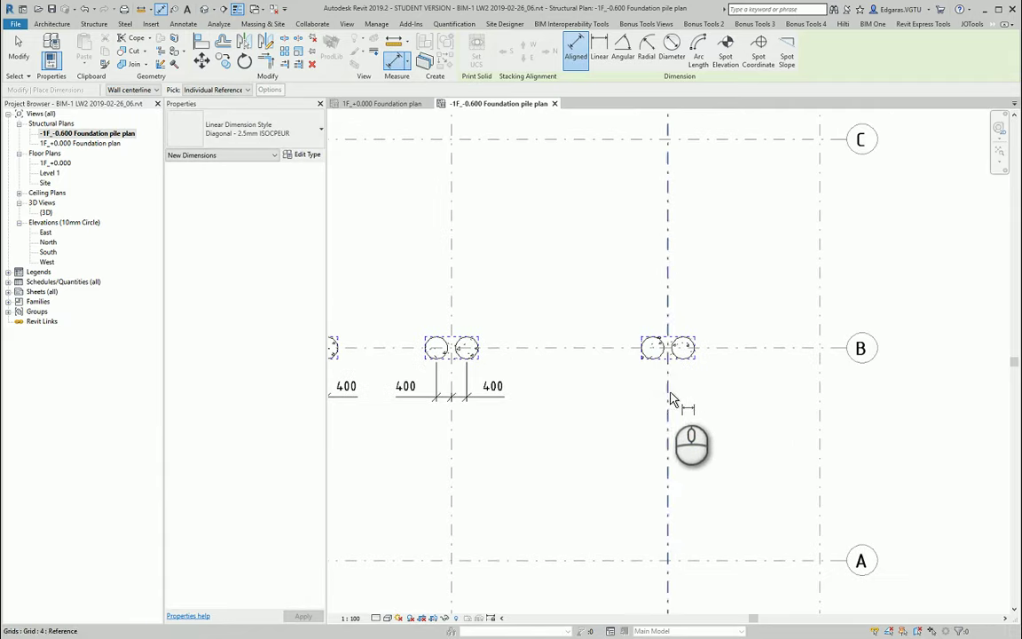
scroll(654, 354, "up", 1)
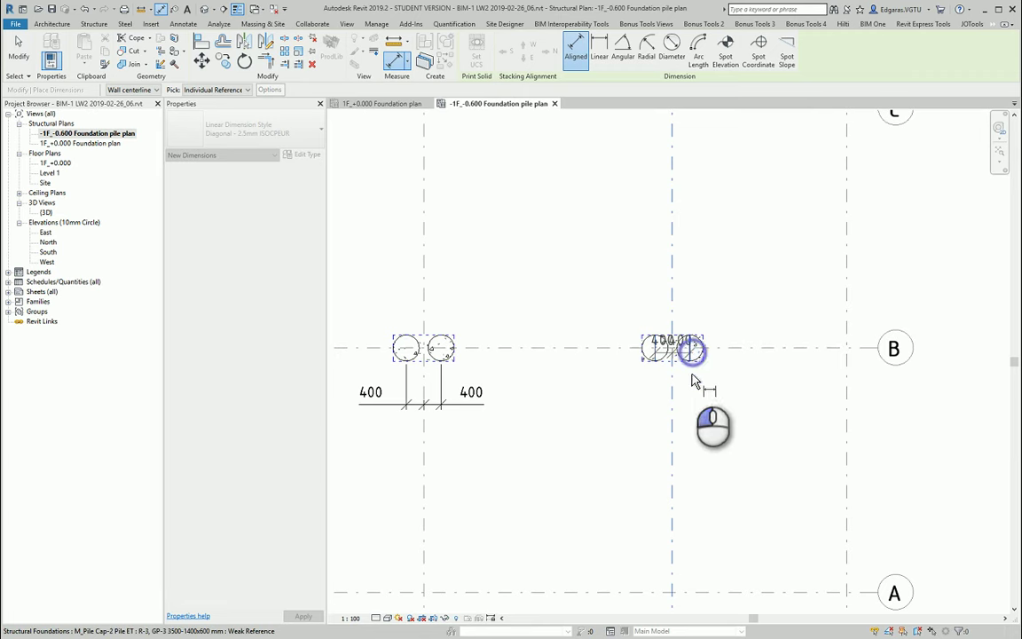
left_click(694, 410)
left_click_drag(663, 404, 718, 410)
left_click(583, 435)
middle_click_drag(571, 445, 855, 433)
scroll(687, 302, "up", 2)
key("Escape")
key("Escape")
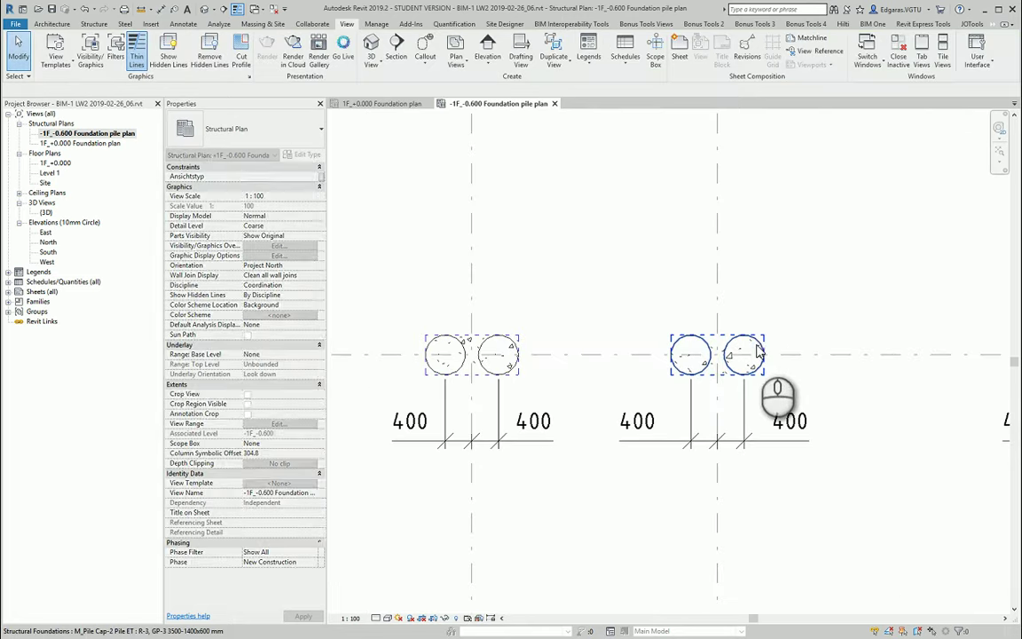
Step: Move the two-pile foundation on grid 3 upward along the grid to about 1126 mm above grid B
left_click(759, 340)
left_click_drag(760, 342, 763, 268)
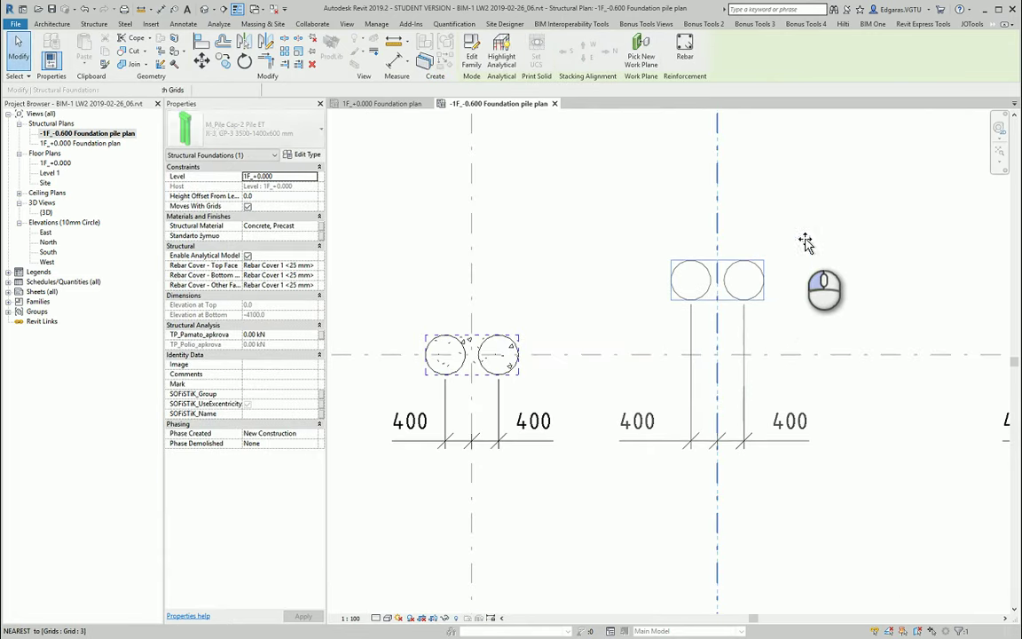
left_click(802, 247)
Step: Add an aligned dimension from grid B to the centreline of the moved pile pair, placed beside the piles
key("i")
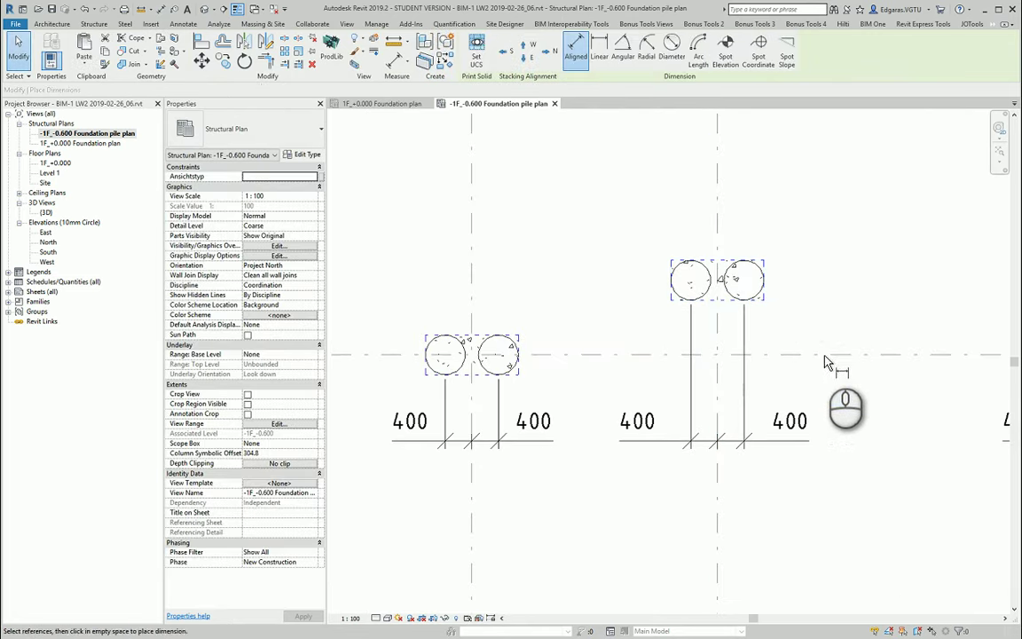
left_click(808, 355)
left_click(754, 282)
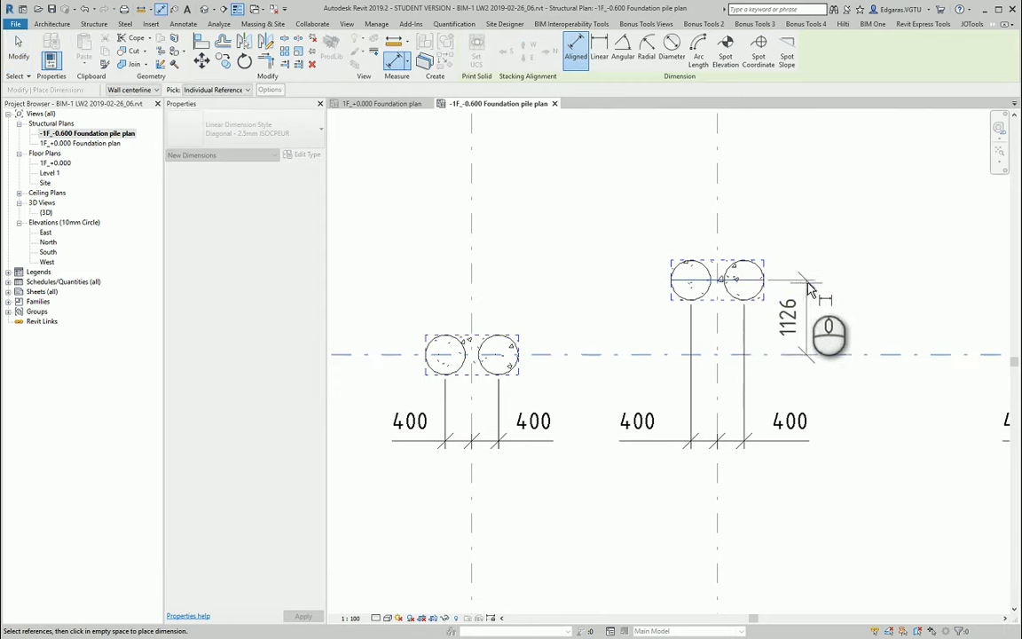
left_click(811, 283)
key("Escape")
key("Escape")
Step: Move the pile pair on grid 3 down to about 910 mm above grid B
left_click(758, 296)
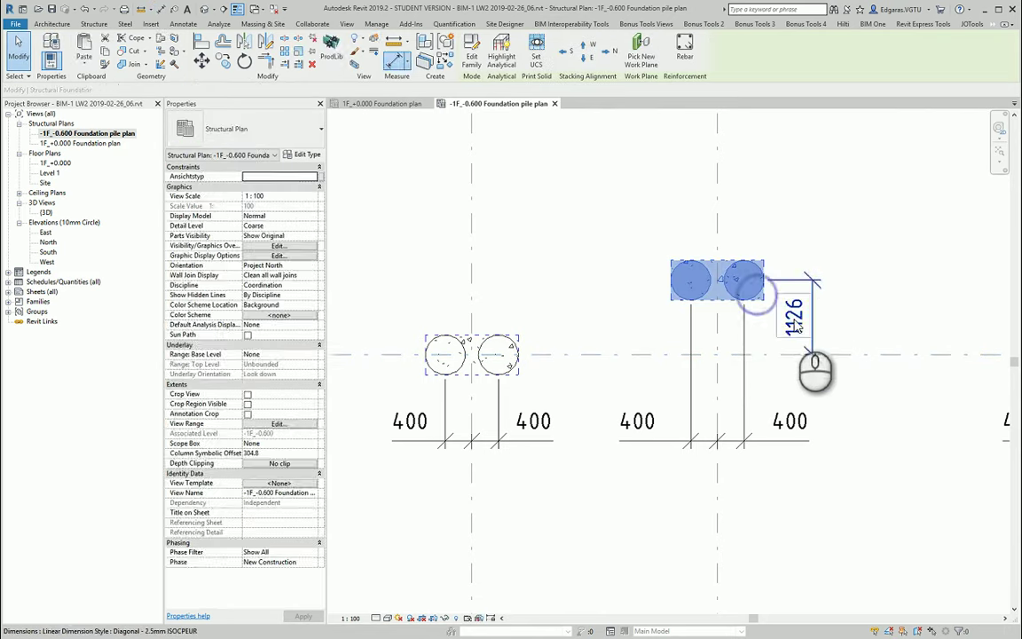
mouse_move(763, 267)
left_mouse_down()
mouse_move(765, 292)
mouse_move(765, 281)
left_mouse_up()
left_click(820, 239)
scroll(795, 236, "down", 2)
middle_click_drag(822, 348, 753, 439)
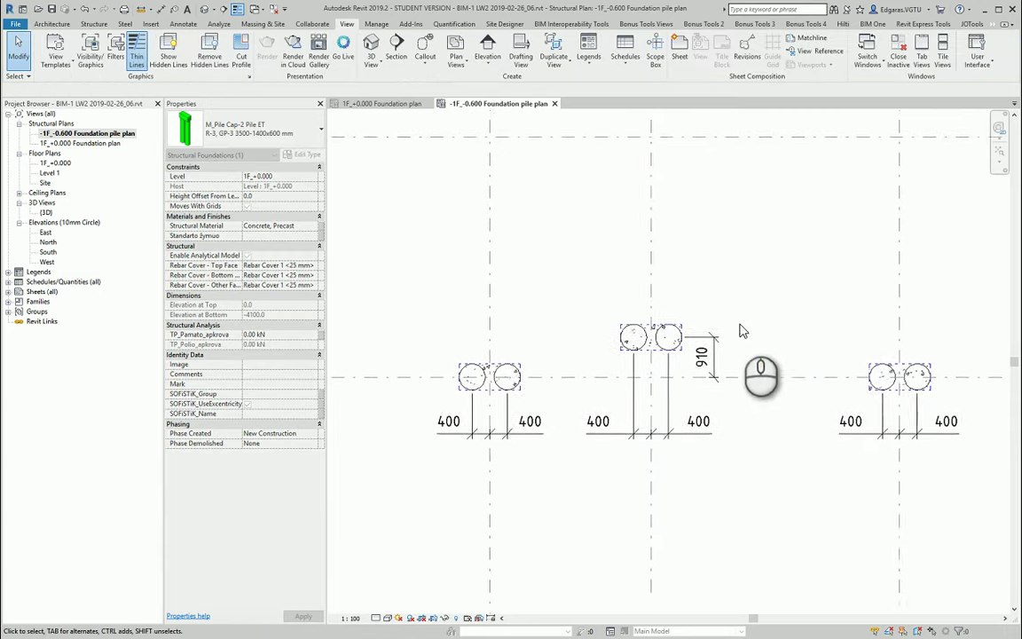
middle_click_drag(739, 325, 730, 381)
scroll(707, 331, "down", 4)
scroll(621, 383, "up", 3)
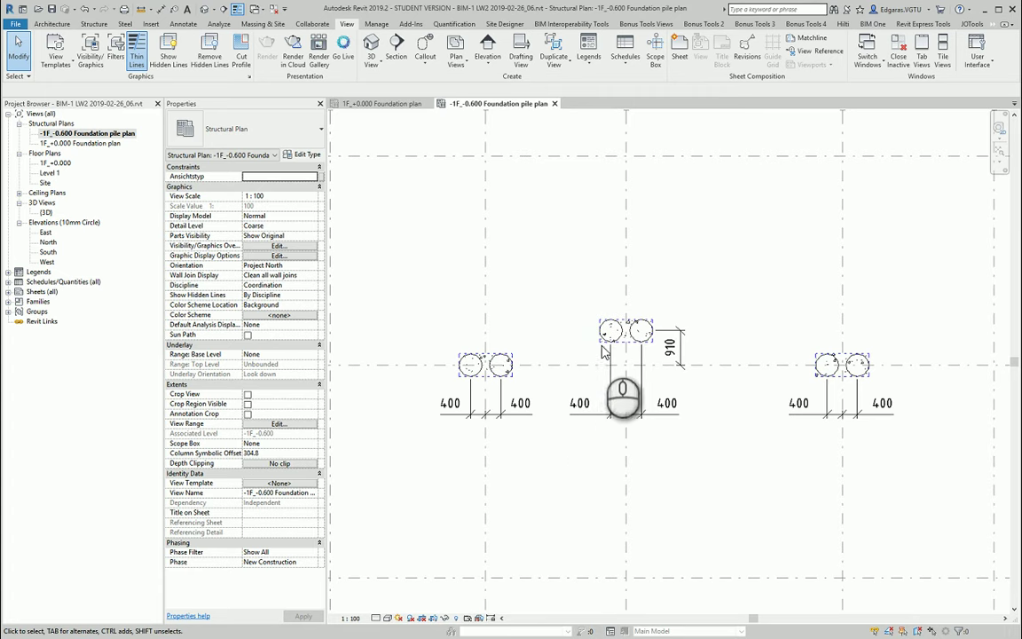
scroll(607, 330, "up", 2)
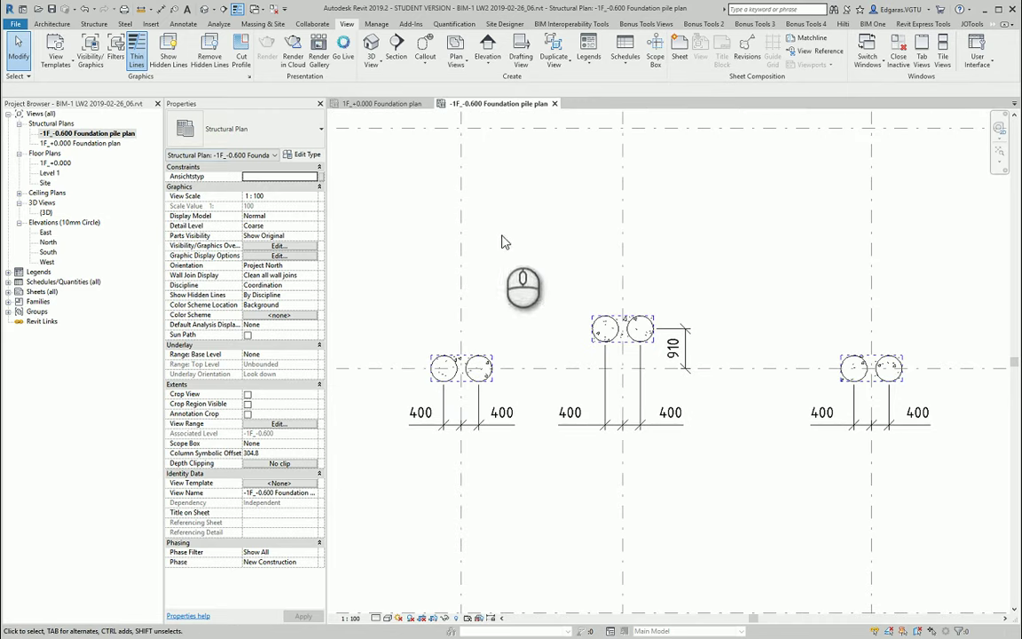
Step: Start a Spot Elevation of type Target(Project) with leader and shoulder, displaying the top elevation
left_click(181, 24)
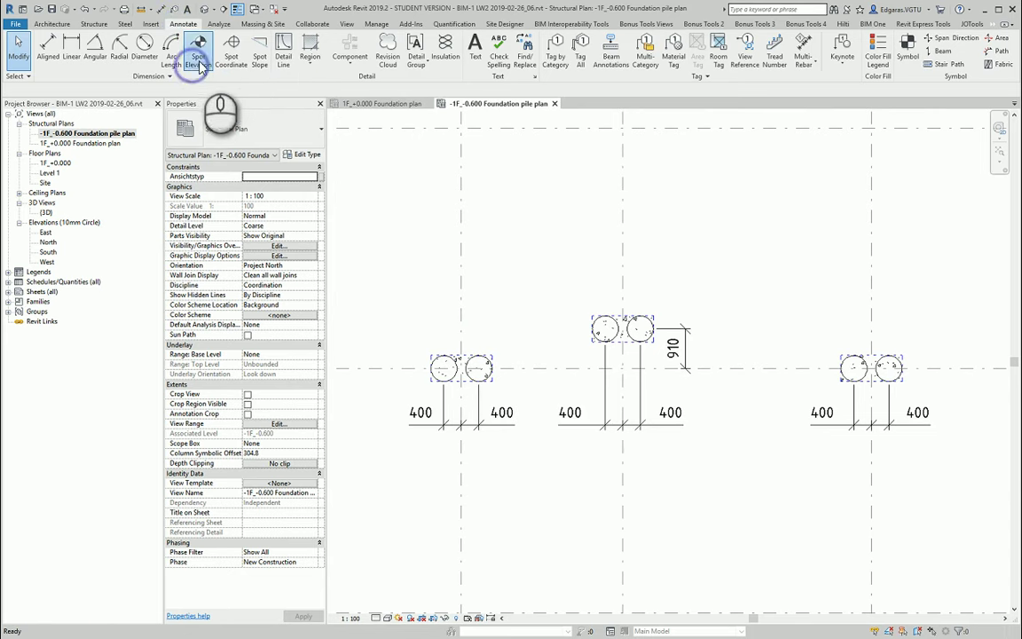
left_click(196, 53)
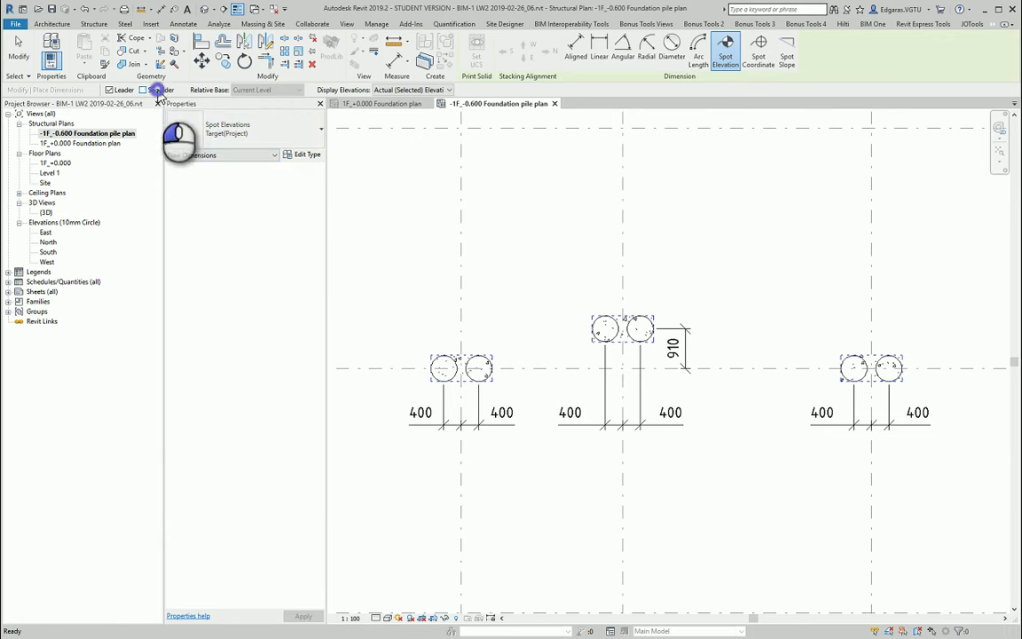
left_click(274, 131)
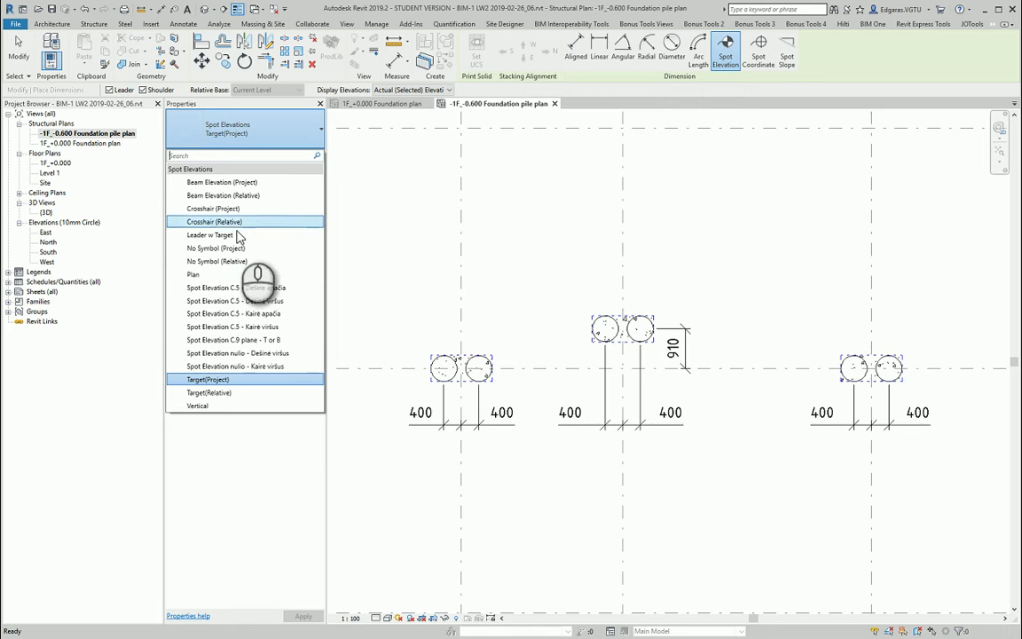
left_click(240, 382)
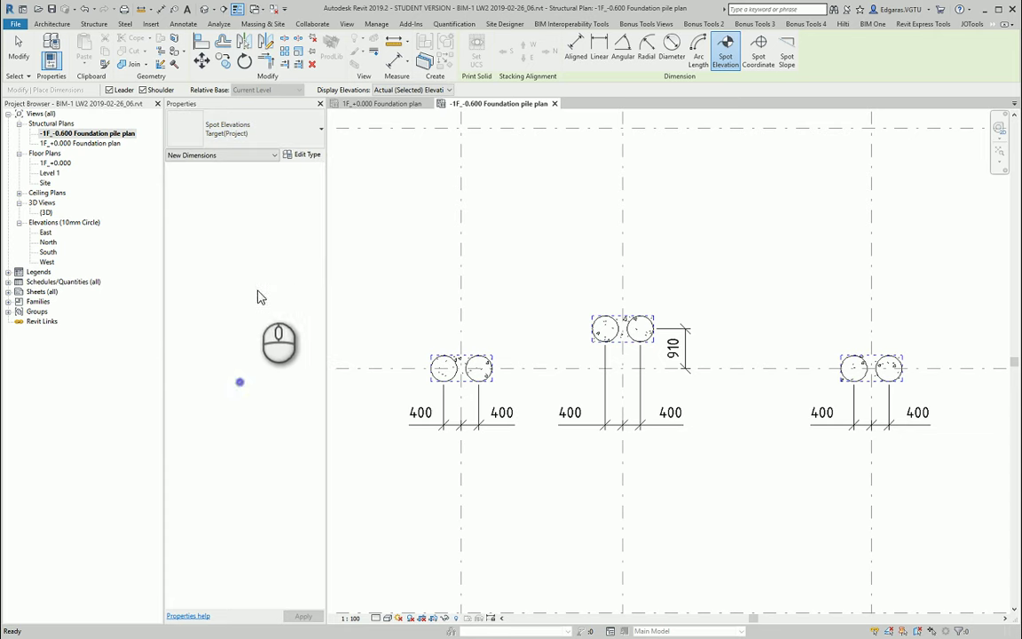
left_click(397, 90)
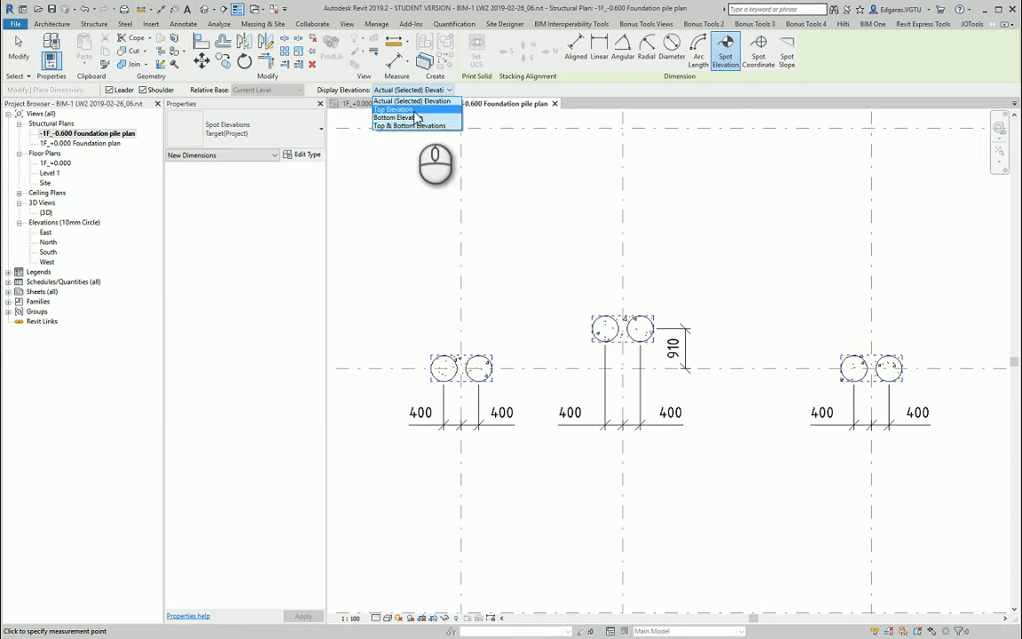
left_click(413, 110)
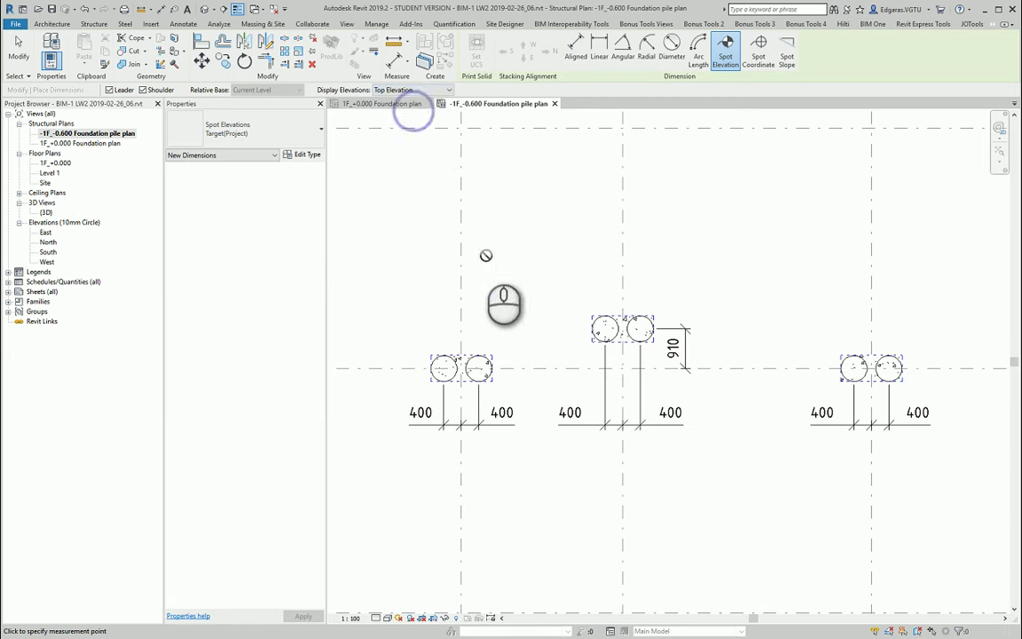
Step: Place the spot elevation on the pile just past grid 2, with its leader and shoulder running above the pile pair
left_click(477, 358)
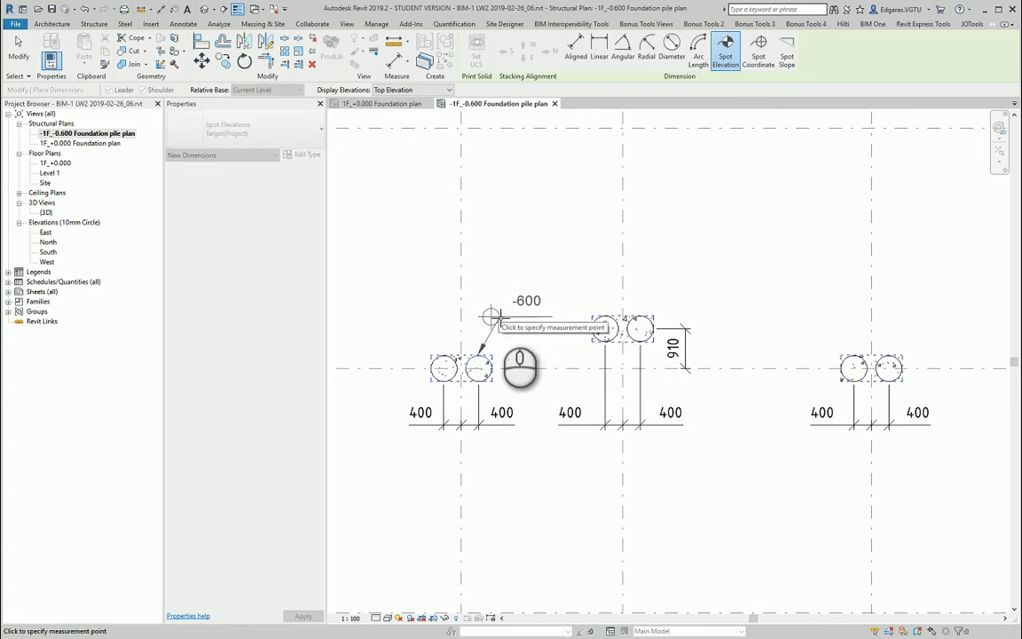
left_click(497, 312)
left_click(560, 315)
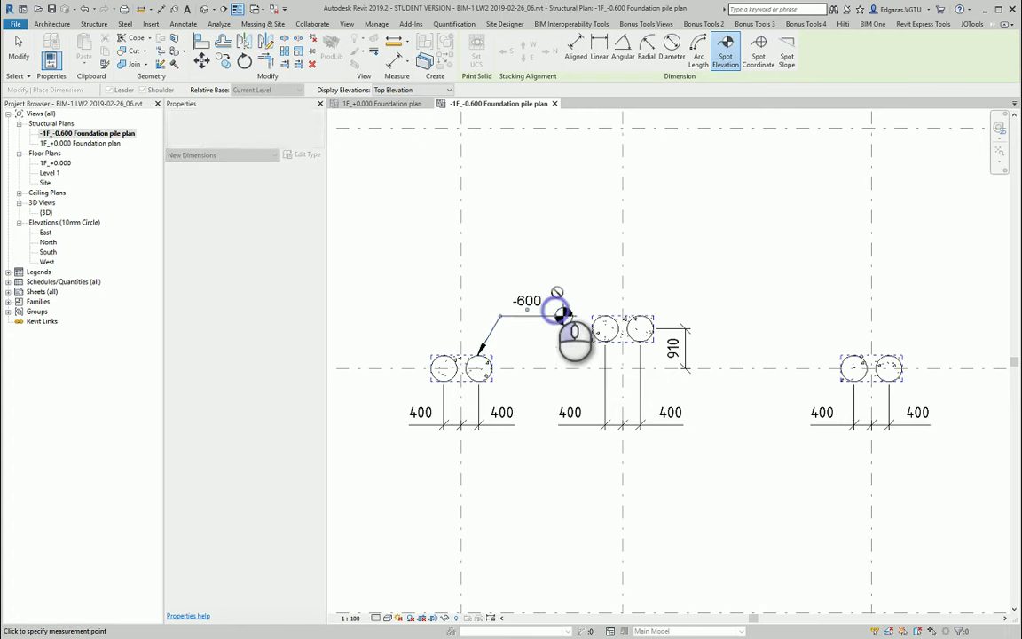
key("Escape")
key("Escape")
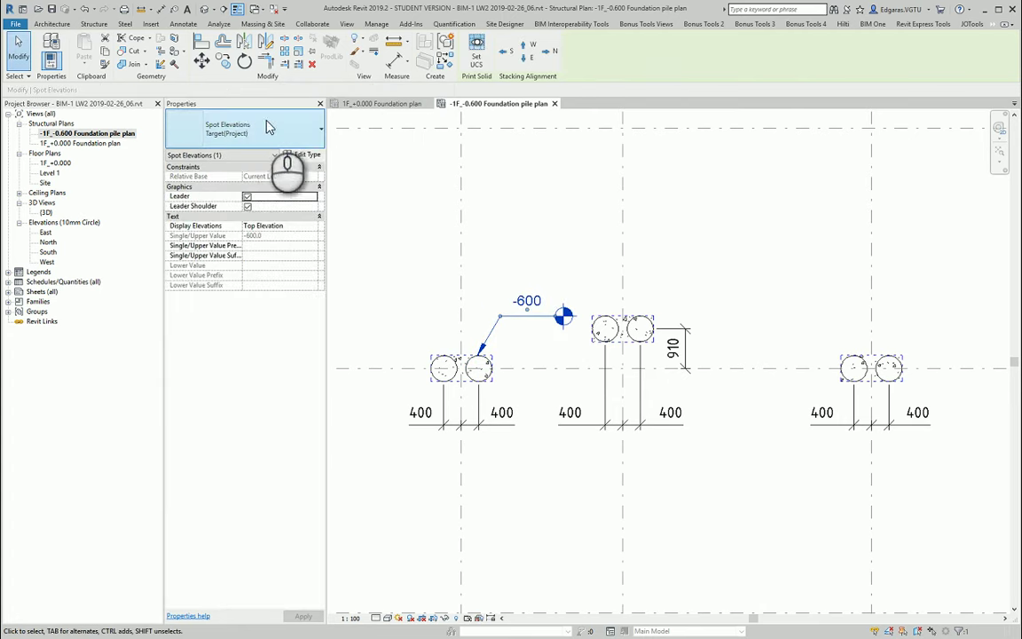
Step: Try the types Beam Elevation (Project), Beam Elevation (Relative), No Symbol (Project) and C.5 - Dešinė apačia on the spot elevation at grid 2
left_click(263, 129)
left_click(224, 183)
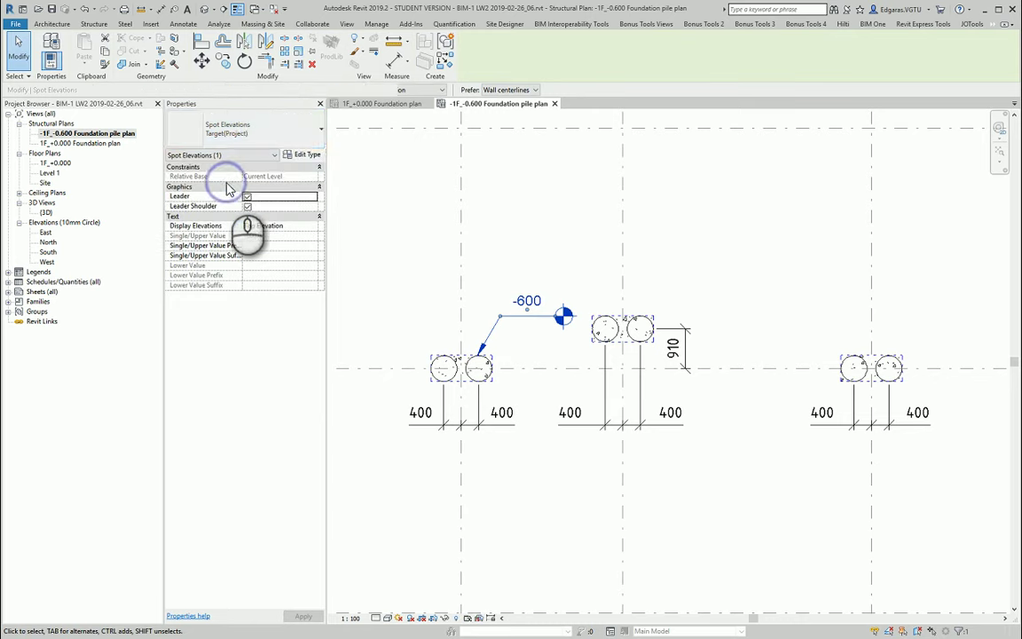
left_click(254, 138)
left_click(255, 137)
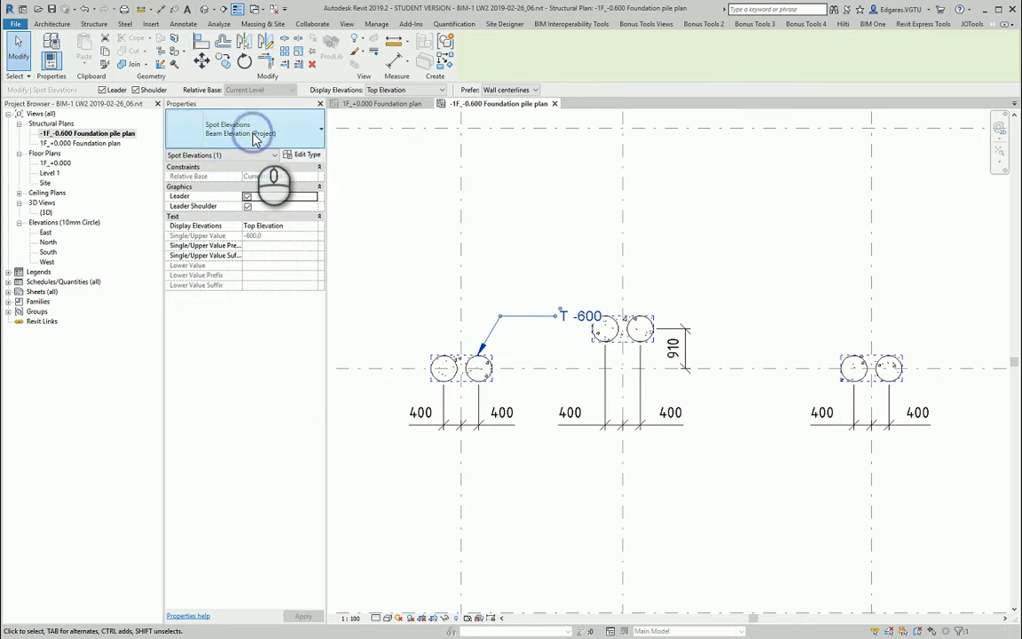
left_click(254, 138)
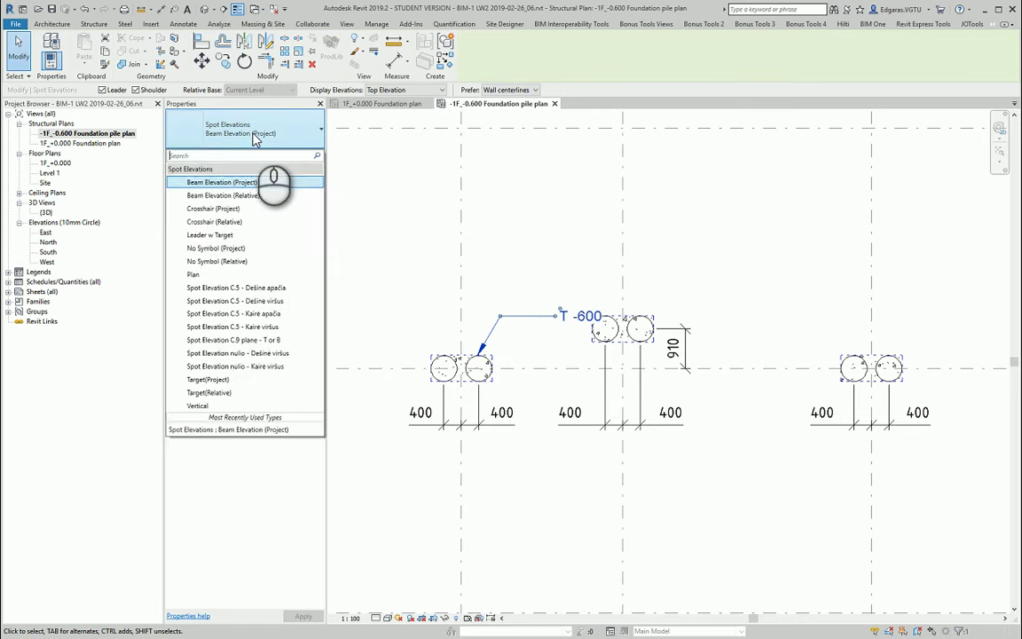
left_click(251, 194)
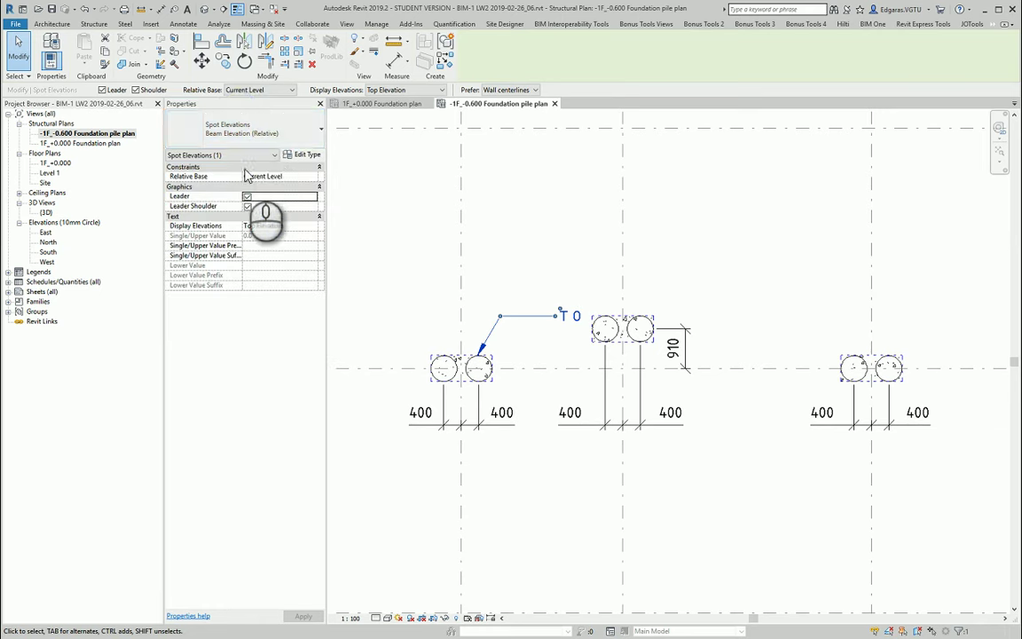
left_click(238, 126)
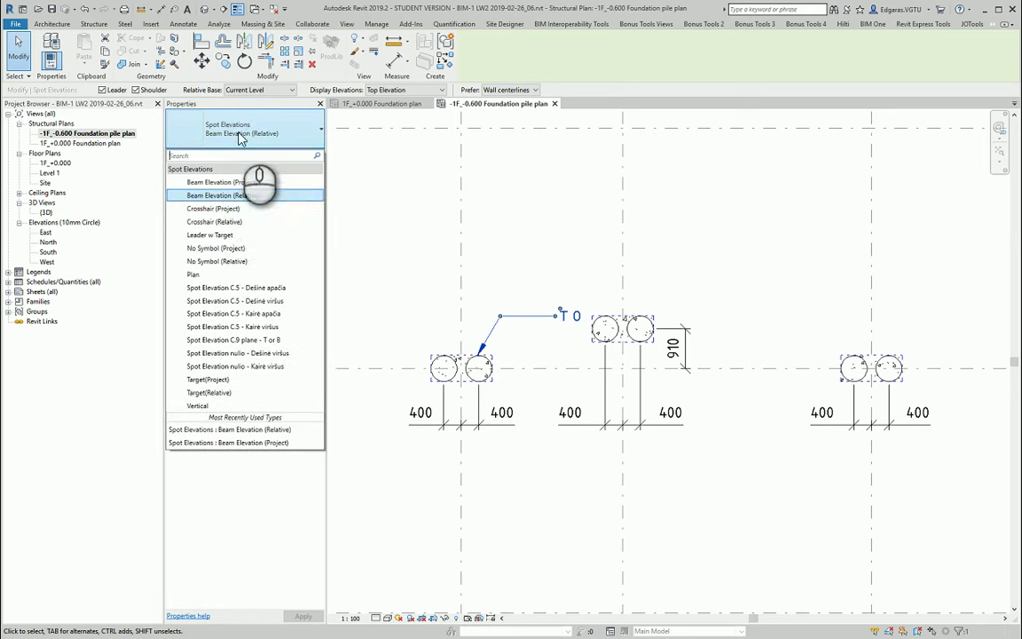
left_click(229, 250)
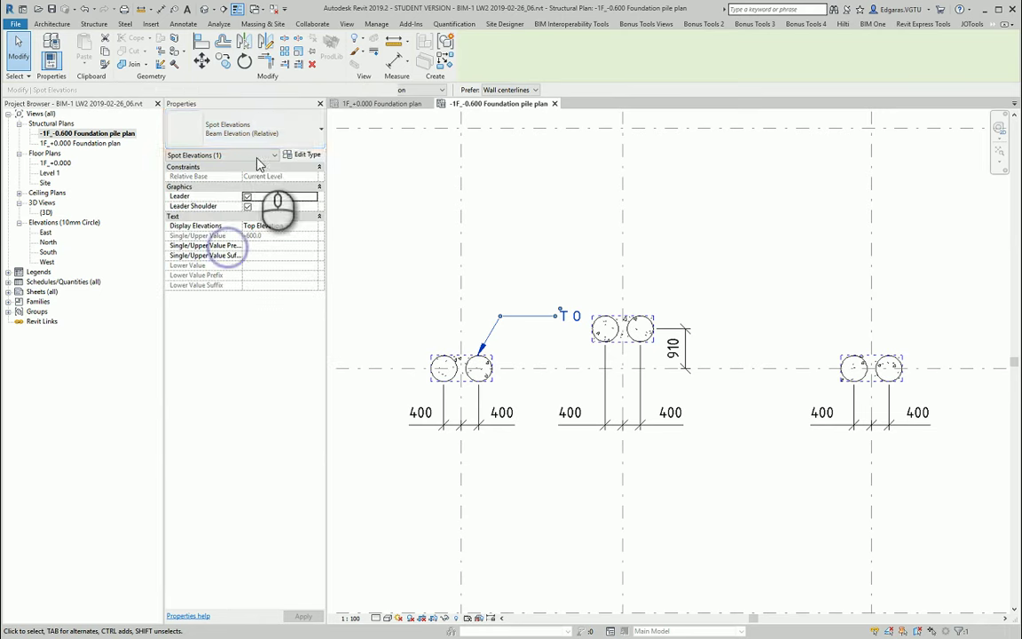
left_click(255, 128)
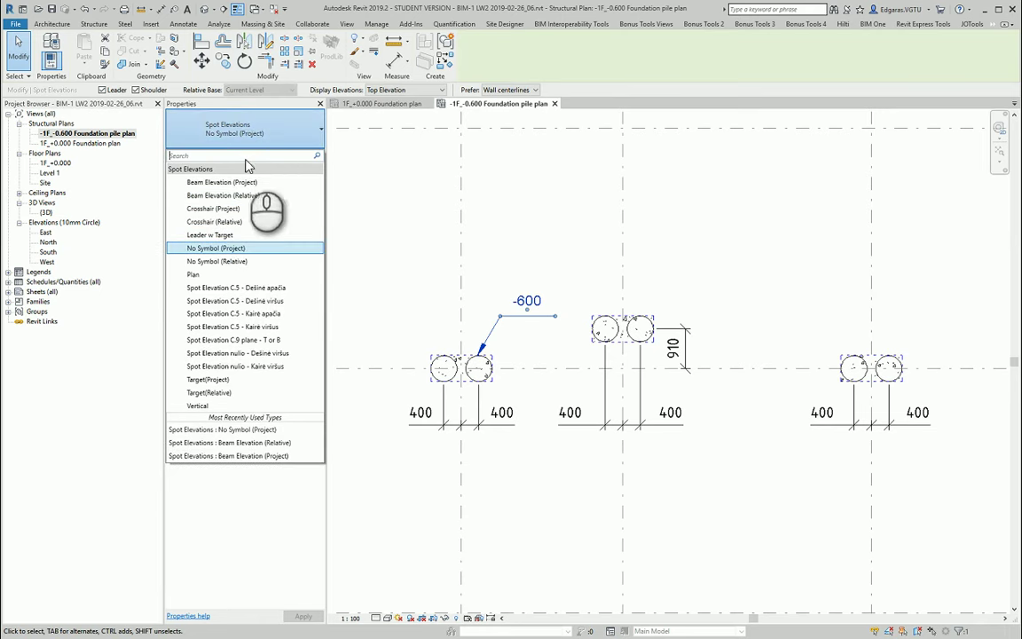
left_click(237, 287)
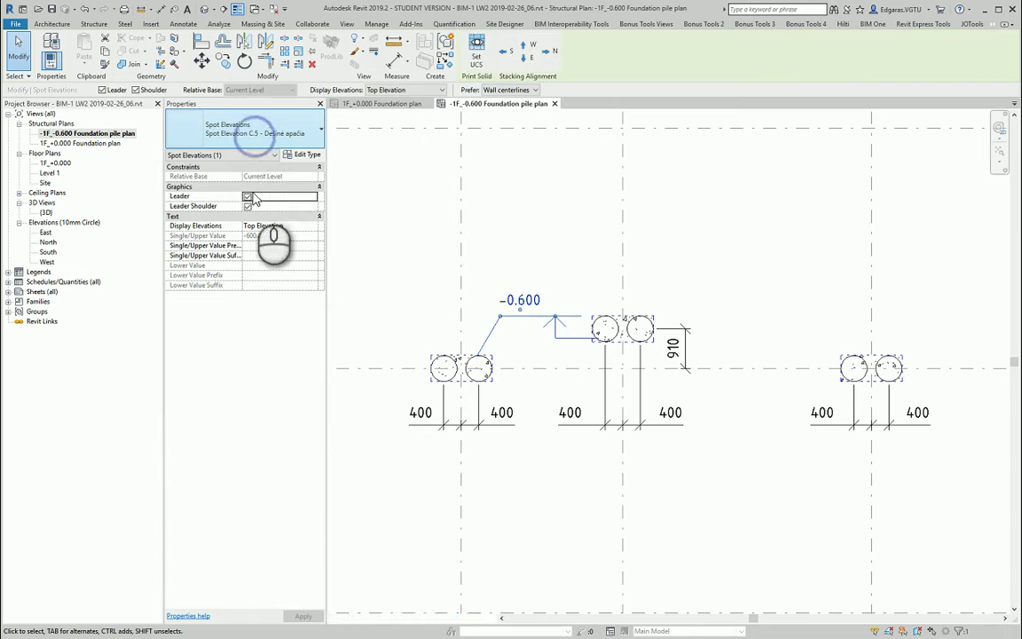
Step: Change the spot elevation's type to Spot Elevation C.9 plane - T or B and centre its text inside the symbol box
left_click(259, 133)
left_click(262, 341)
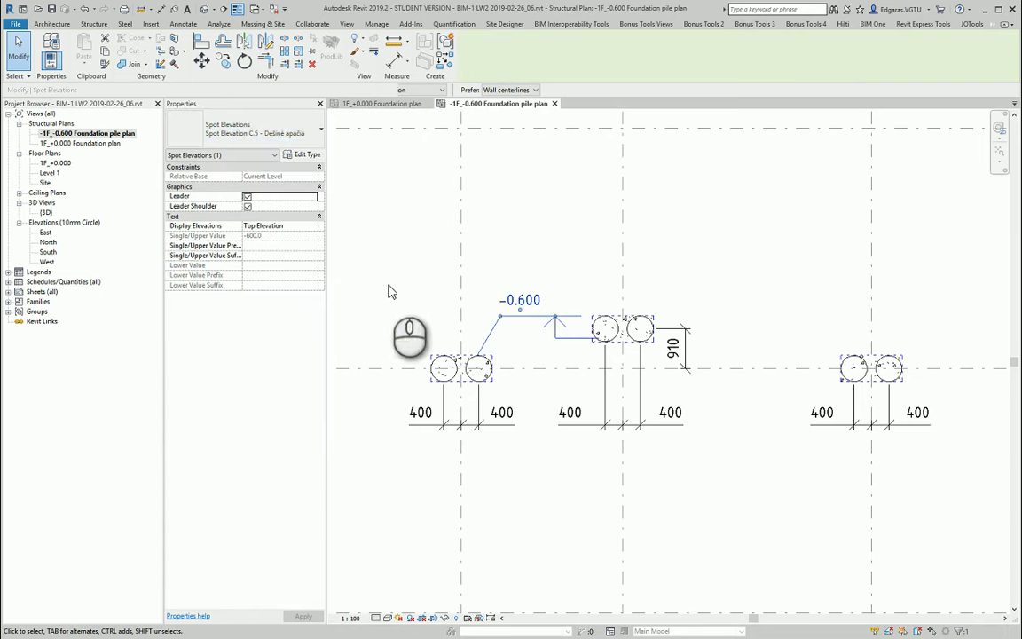
scroll(604, 277, "up", 2)
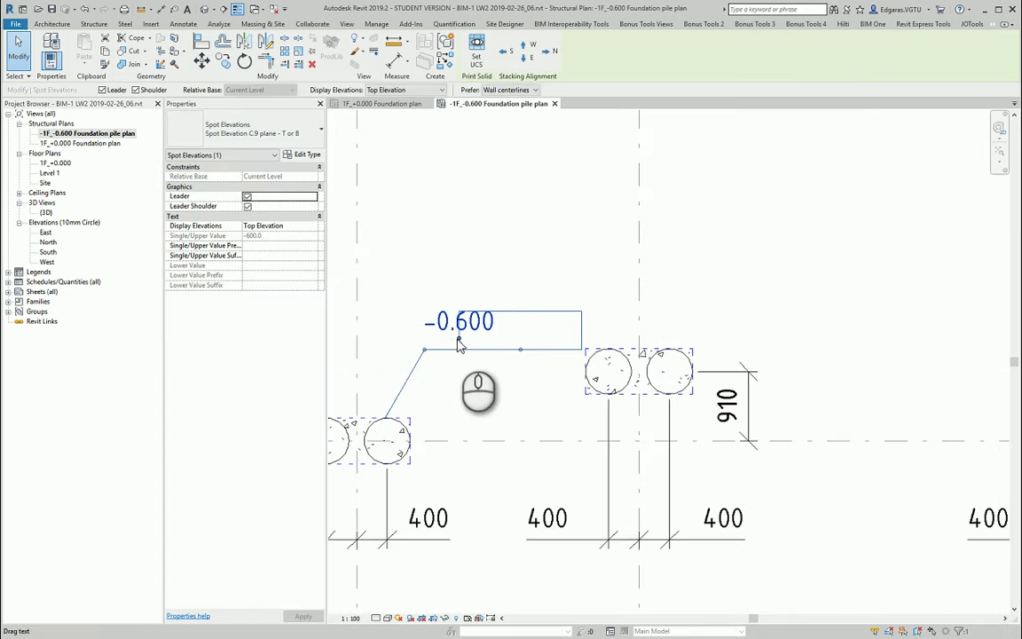
left_click_drag(459, 344, 519, 351)
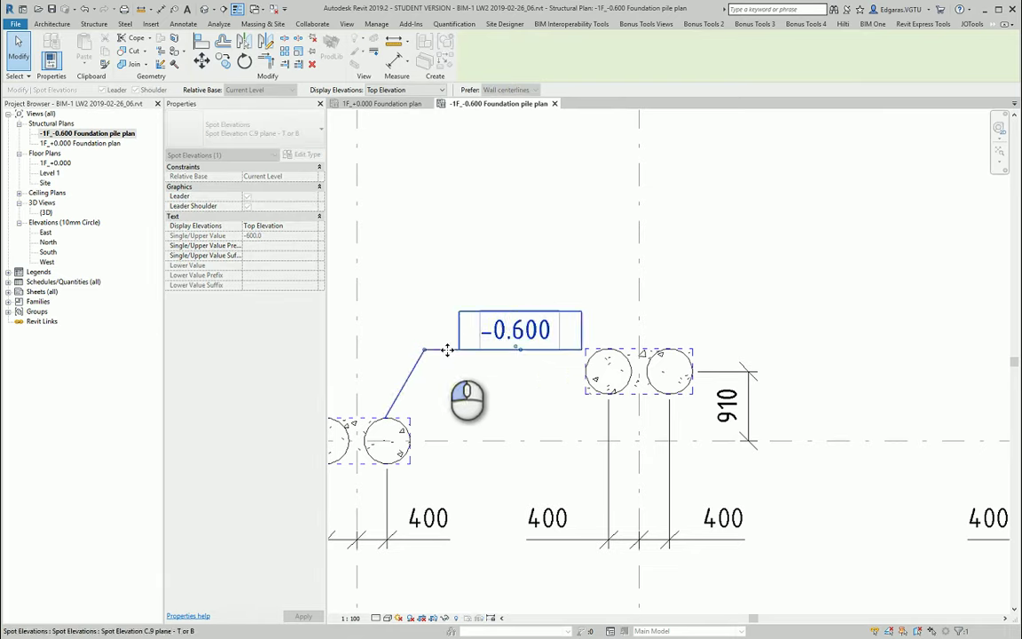
scroll(538, 266, "down", 1)
scroll(554, 324, "up", 1)
middle_click_drag(498, 365, 536, 348)
scroll(537, 346, "down", 2)
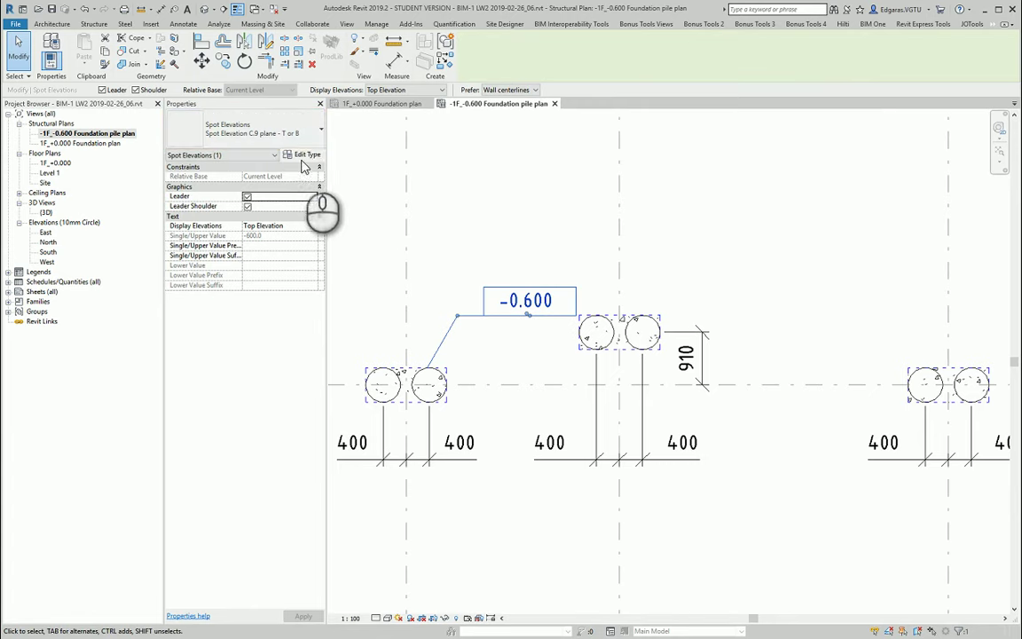
Step: Duplicate the spot elevation type as Spot Elevation C.9 plane - T or B 2 and set its Top Indicator to "T."
left_click(308, 156)
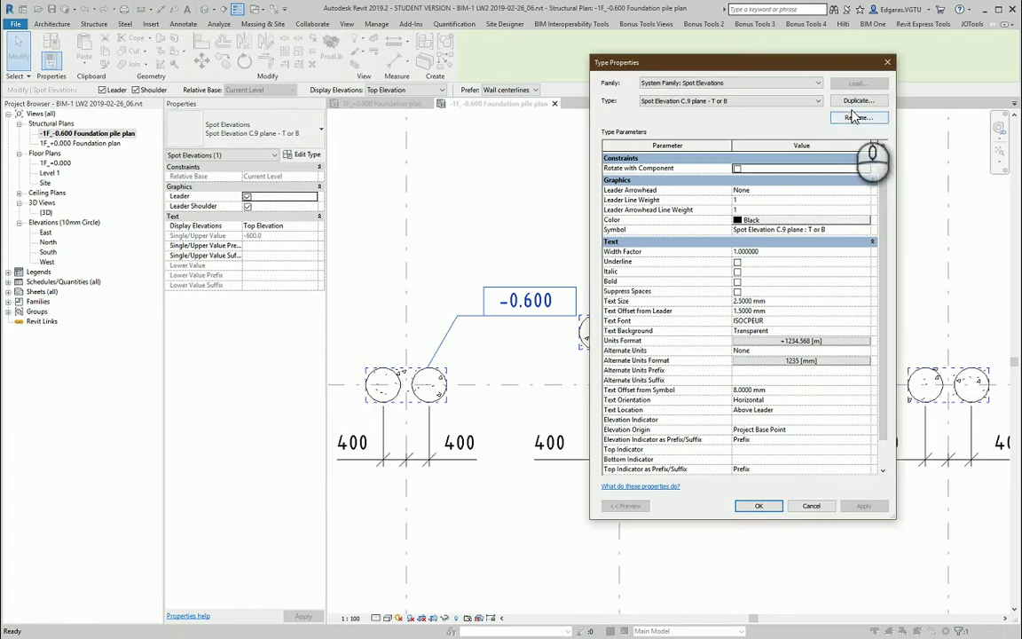
left_click(856, 100)
left_click(756, 315)
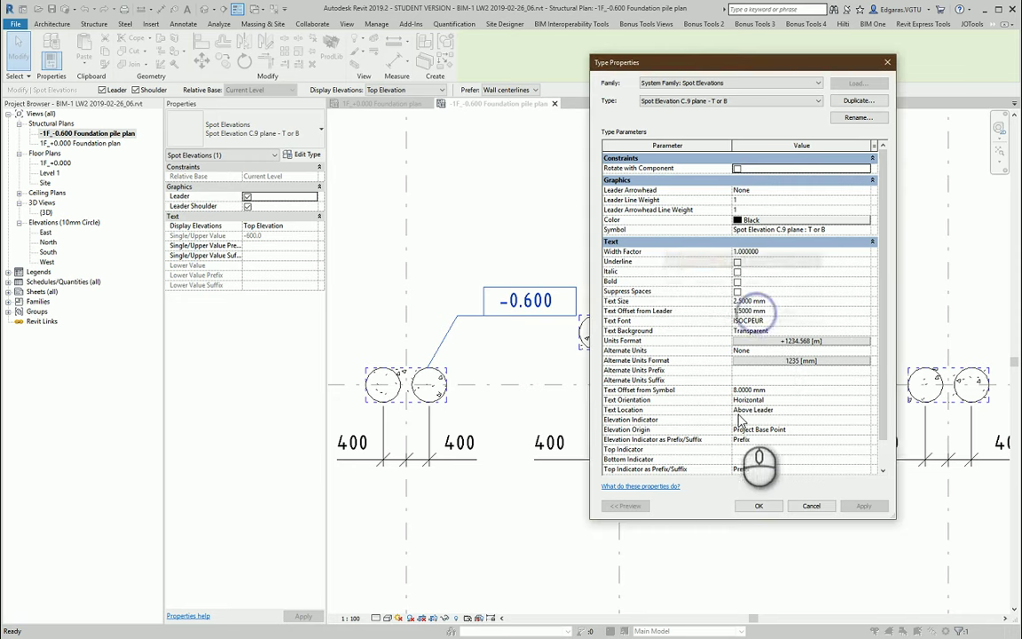
left_click_drag(878, 383, 883, 439)
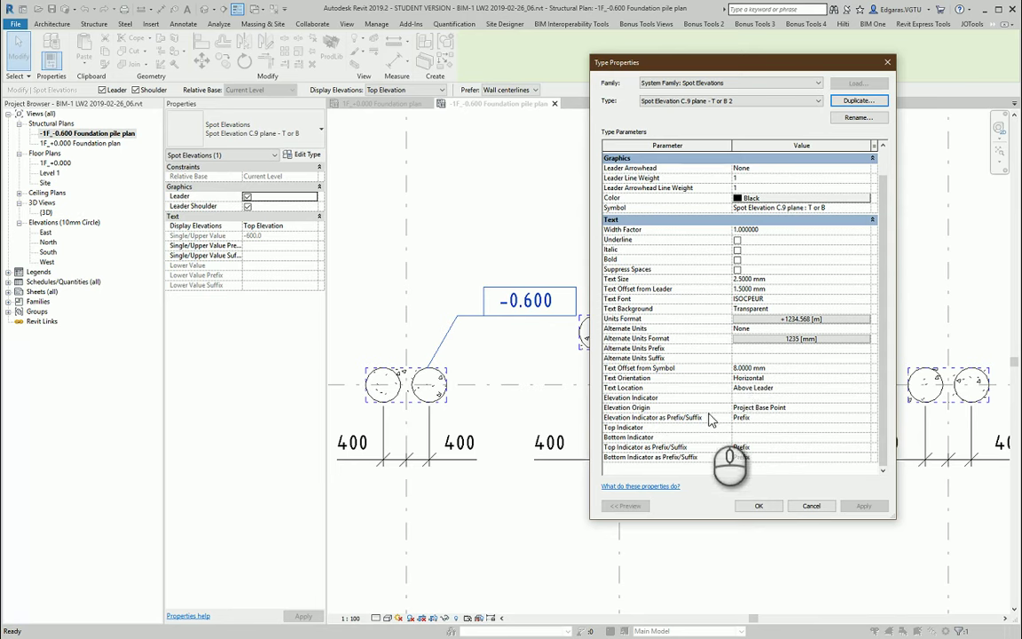
left_click(628, 427)
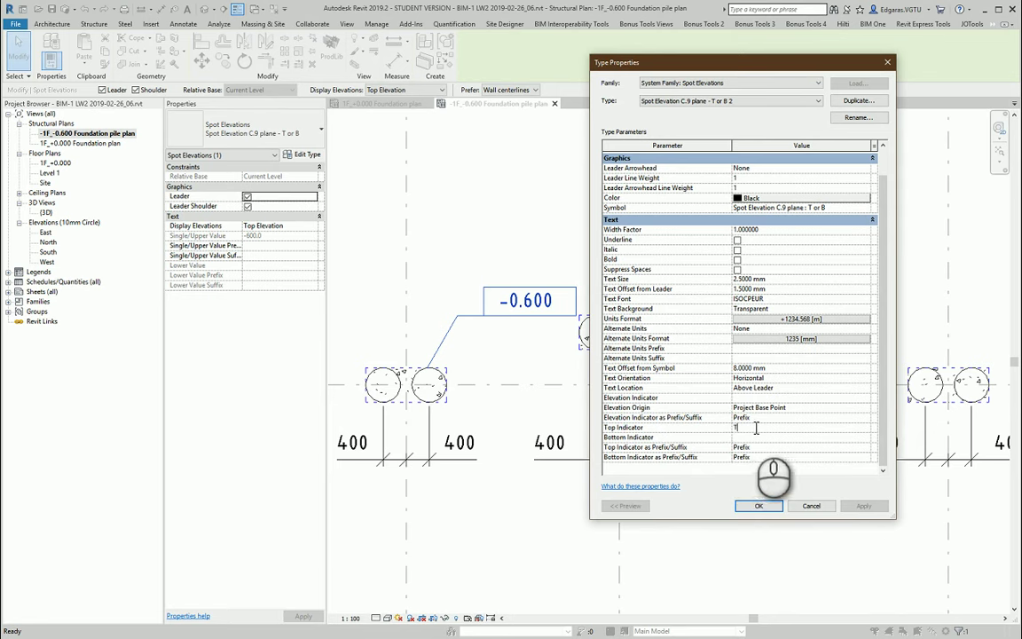
left_click(760, 506)
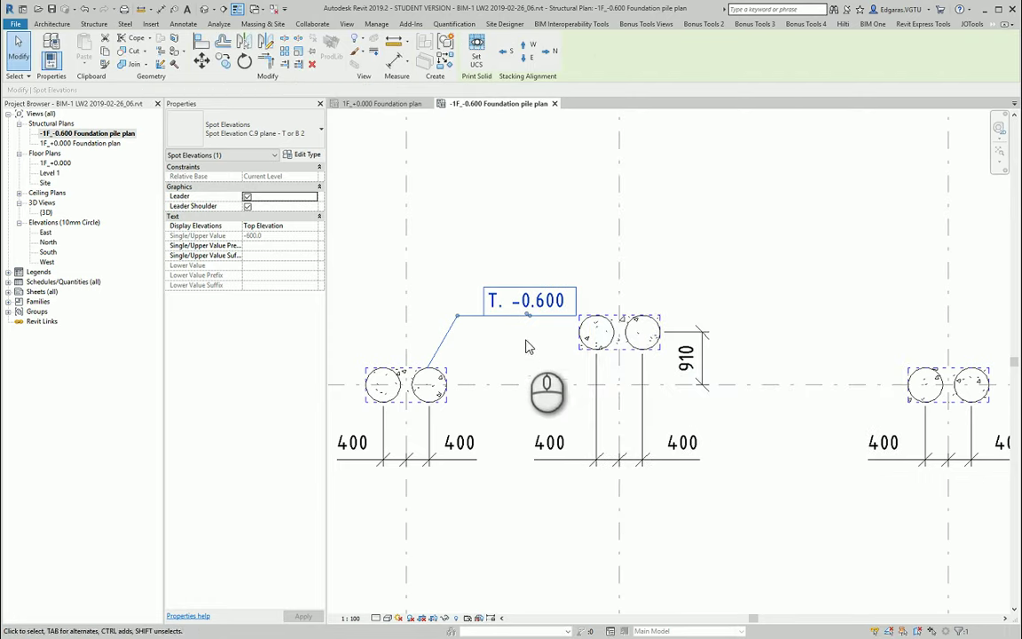
middle_click_drag(491, 355, 522, 372)
scroll(536, 323, "down", 2)
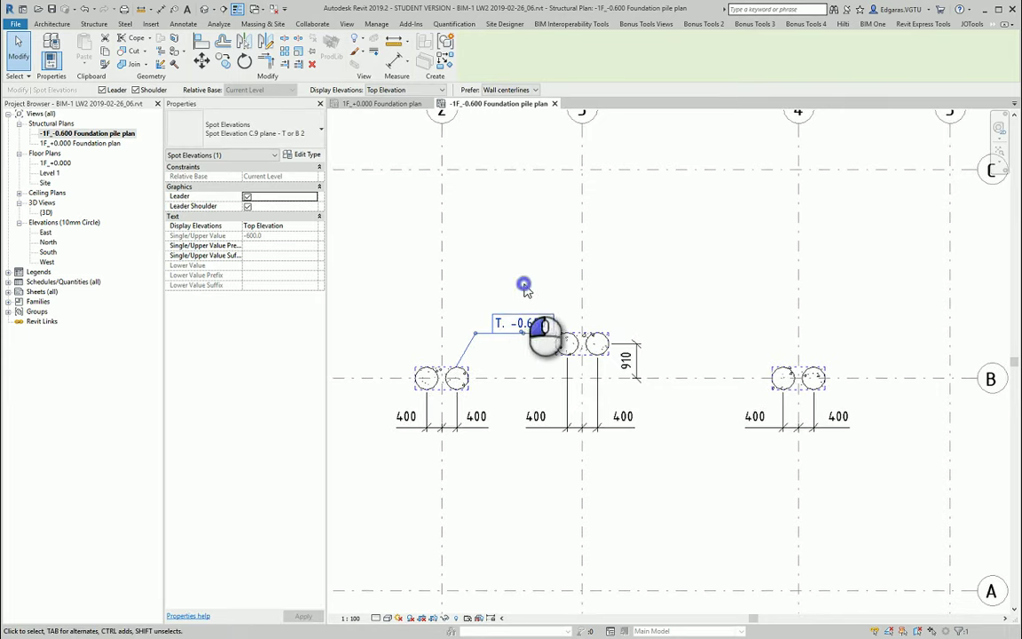
left_click(523, 285)
Step: Place spot elevations of type C.9 plane - T or B 2 on the pile pairs at grids 3 and 4, displaying the top elevation
scroll(526, 291, "up", 2)
middle_click_drag(536, 342, 517, 333)
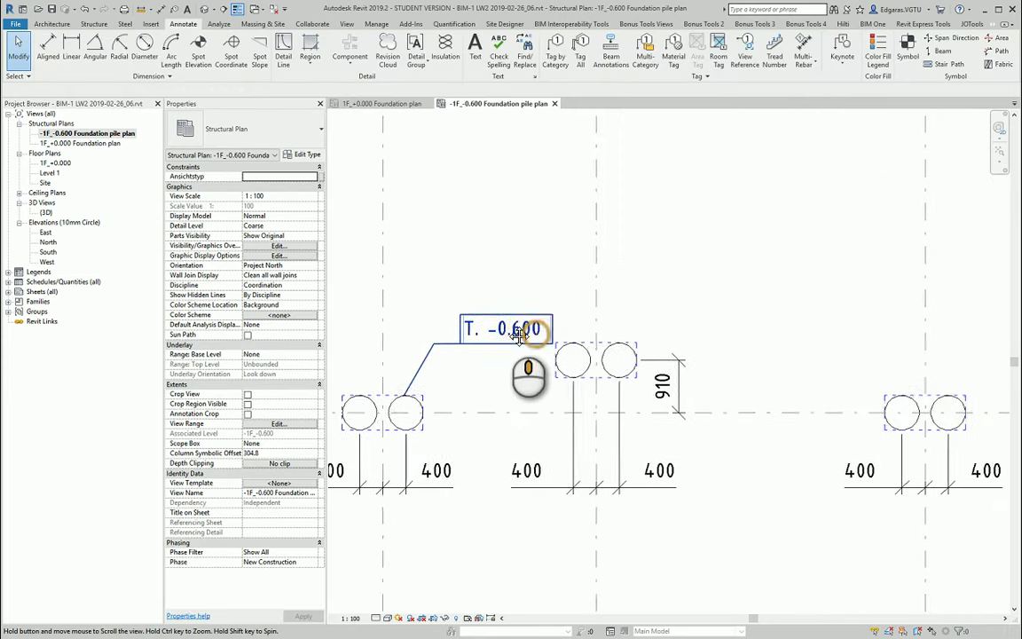
left_click(200, 58)
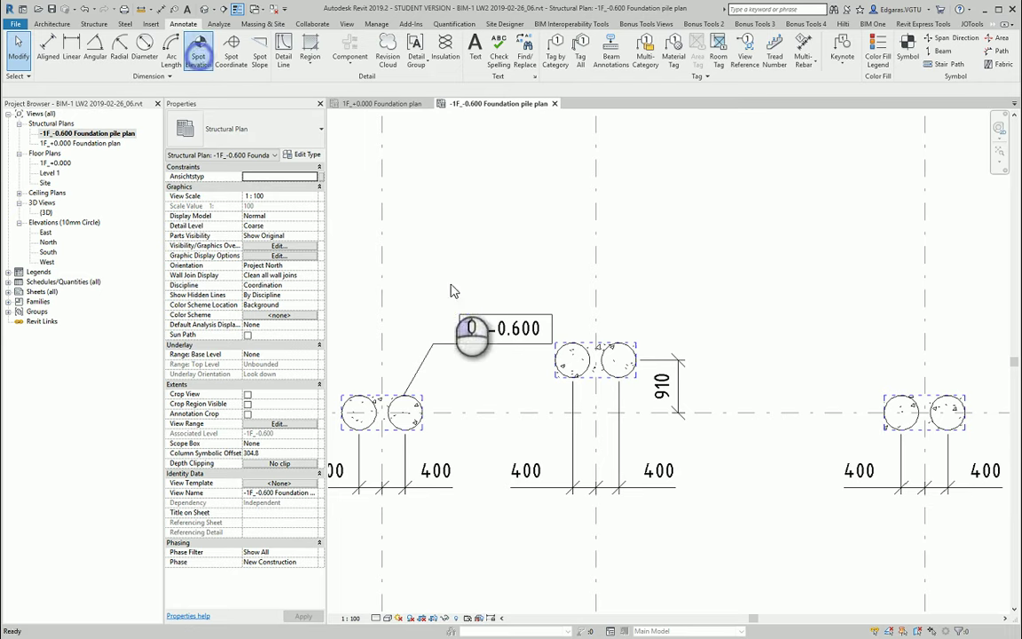
left_click(271, 132)
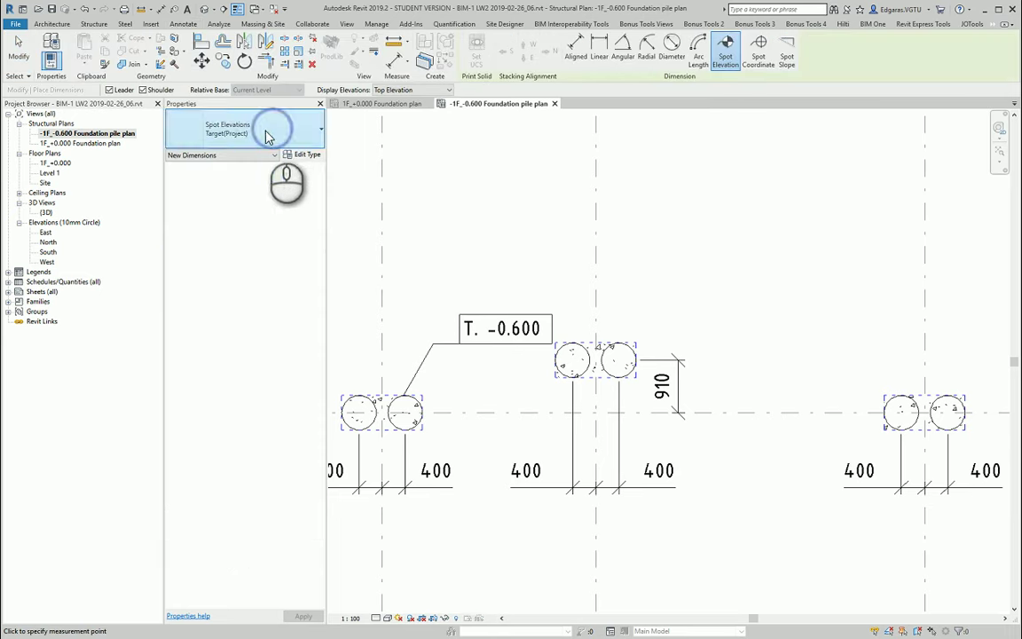
left_click(285, 355)
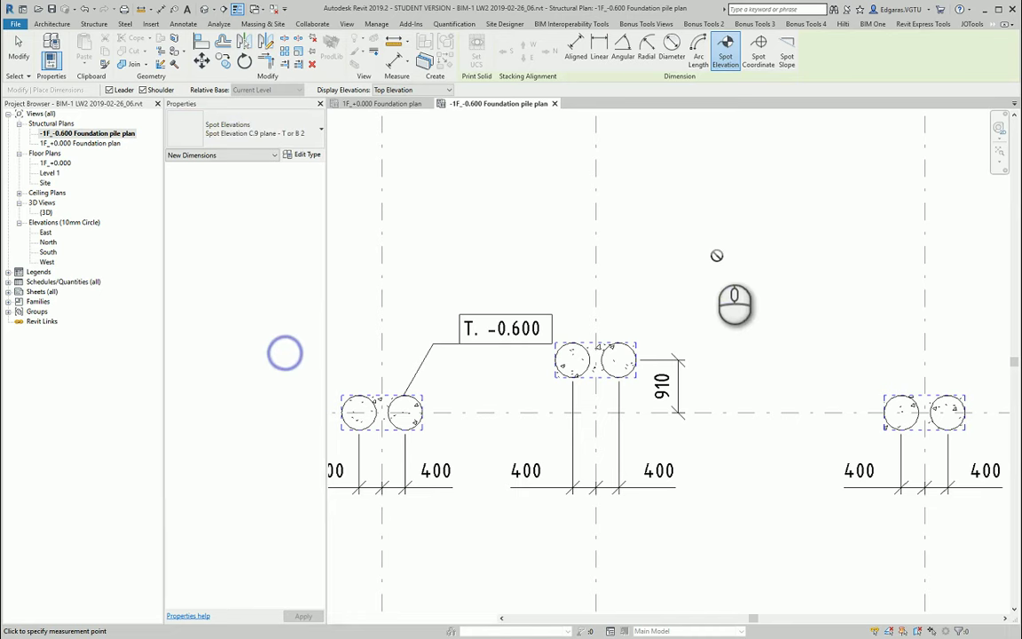
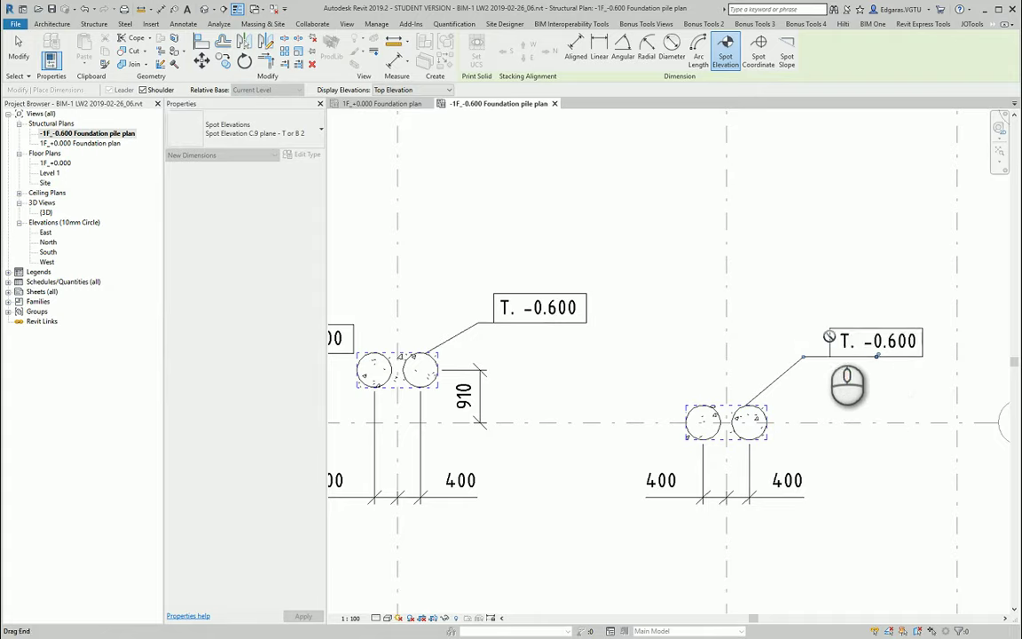
scroll(785, 382, "down", 4)
scroll(574, 321, "up", 2)
key("Escape")
Step: Set the height offset from level of the pile pair on grid 3 to -100
middle_click_drag(566, 315, 736, 316)
middle_click_drag(631, 342, 568, 345)
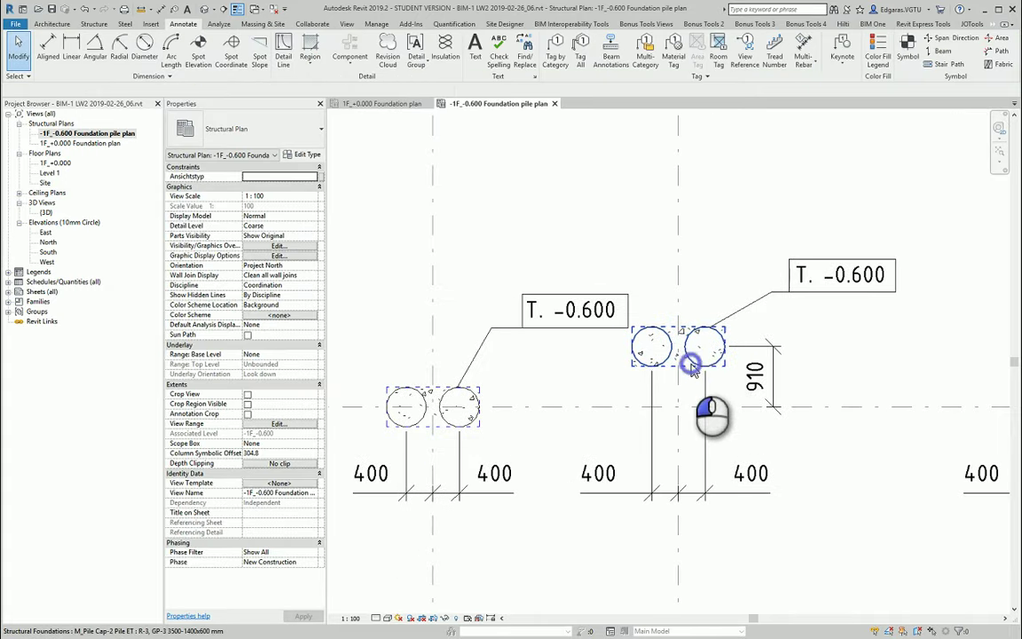
left_click(697, 360)
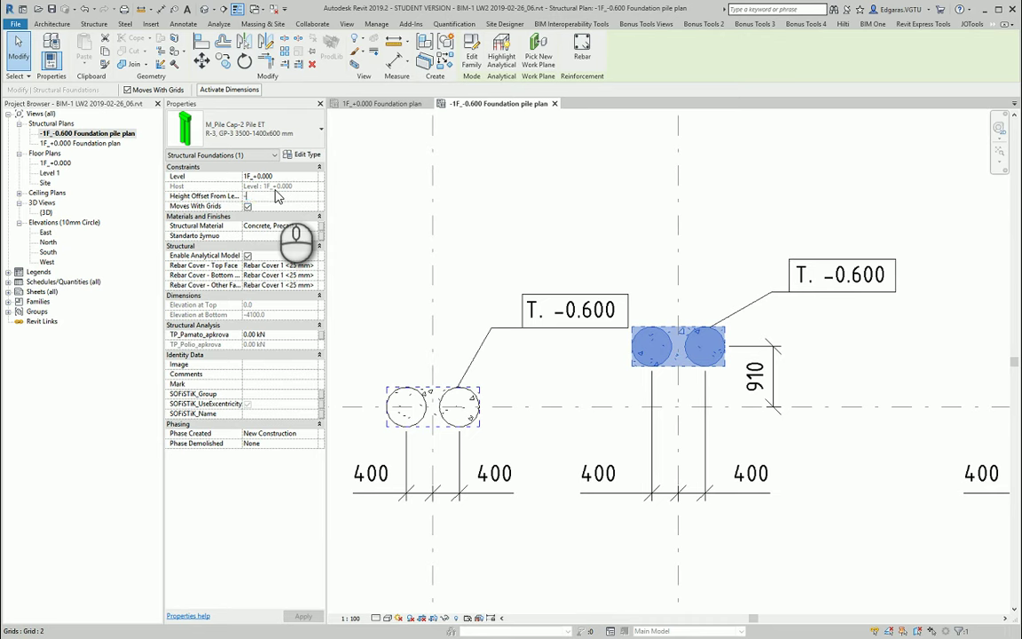
left_click(276, 195)
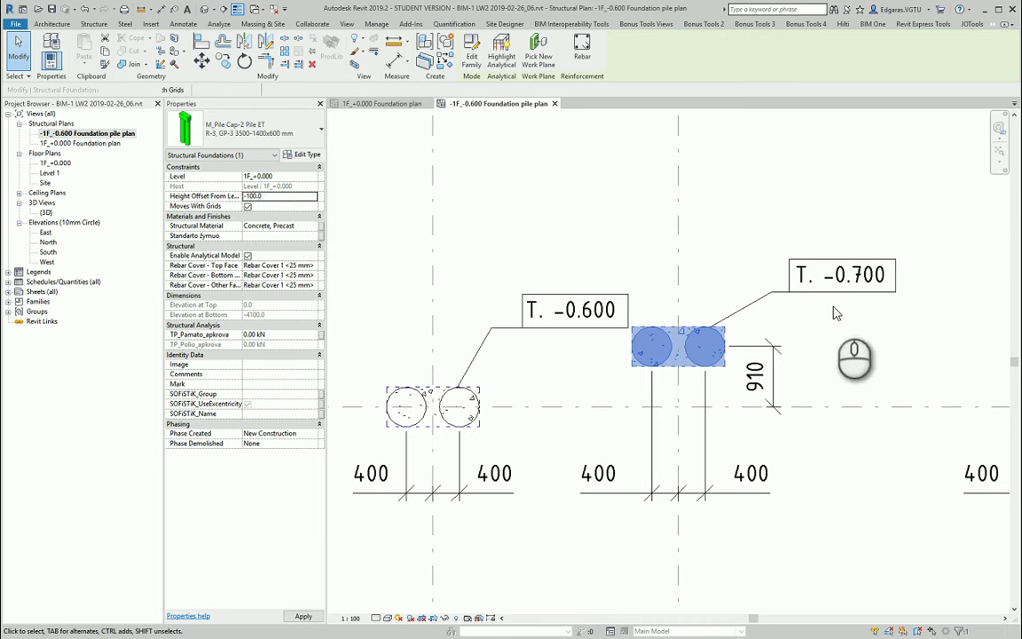
left_click(874, 347)
mouse_move(868, 300)
middle_mouse_down()
mouse_move(794, 272)
mouse_move(765, 288)
mouse_move(774, 327)
mouse_move(800, 320)
middle_mouse_up()
scroll(763, 302, "down", 1)
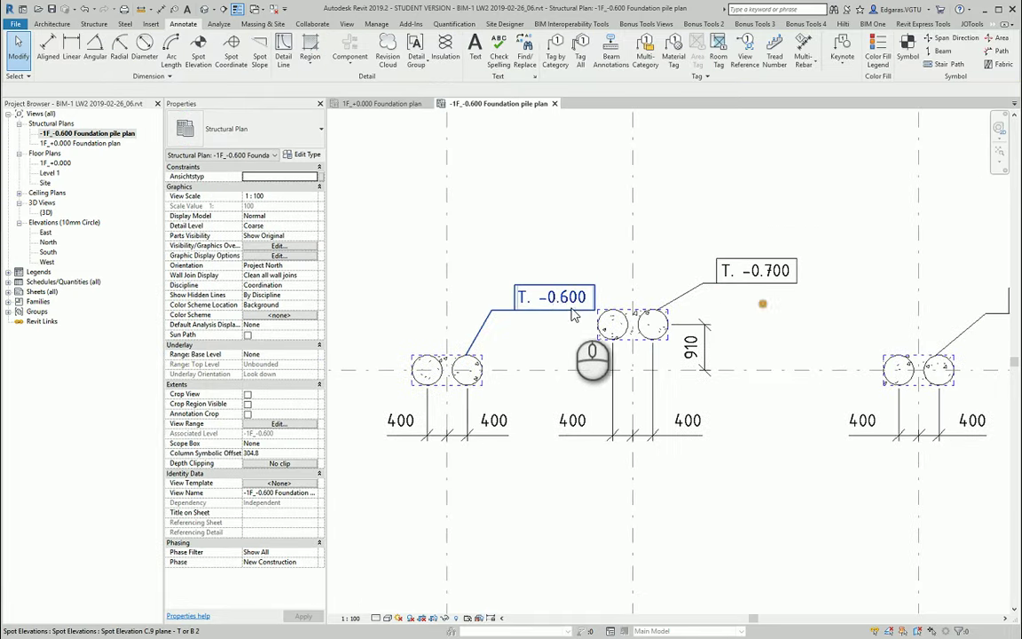
Step: Set the spot elevation at grid 2 to display Top & Bottom Elevations
left_click(562, 312)
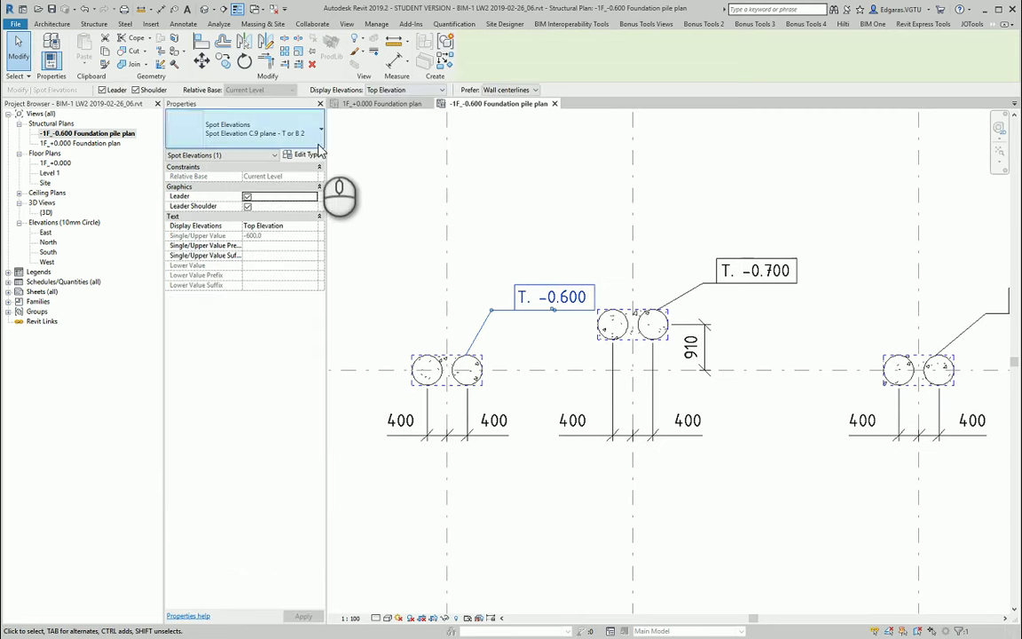
left_click(388, 92)
left_click(391, 126)
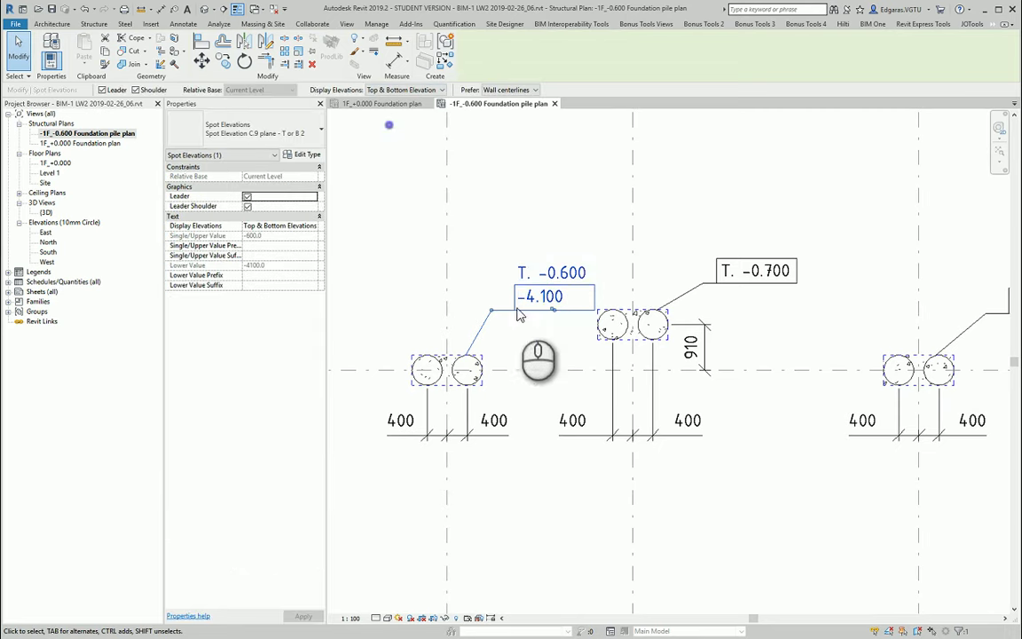
Step: Set the Bottom Indicator of the type Spot Elevation C.9 plane - T or B 2 to "B."
scroll(591, 308, "up", 1)
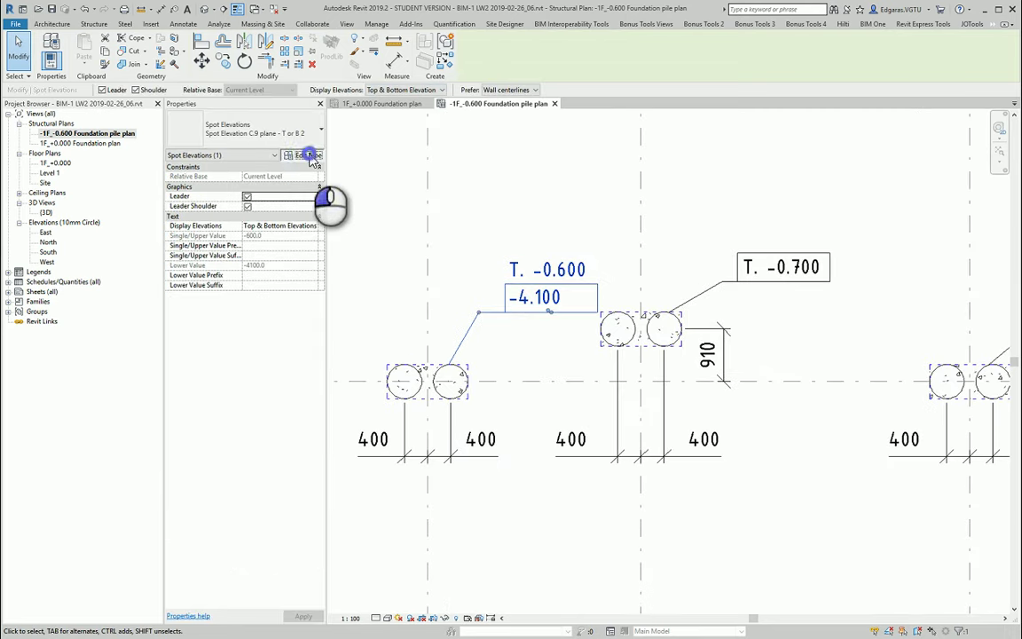
scroll(771, 392, "down", 1)
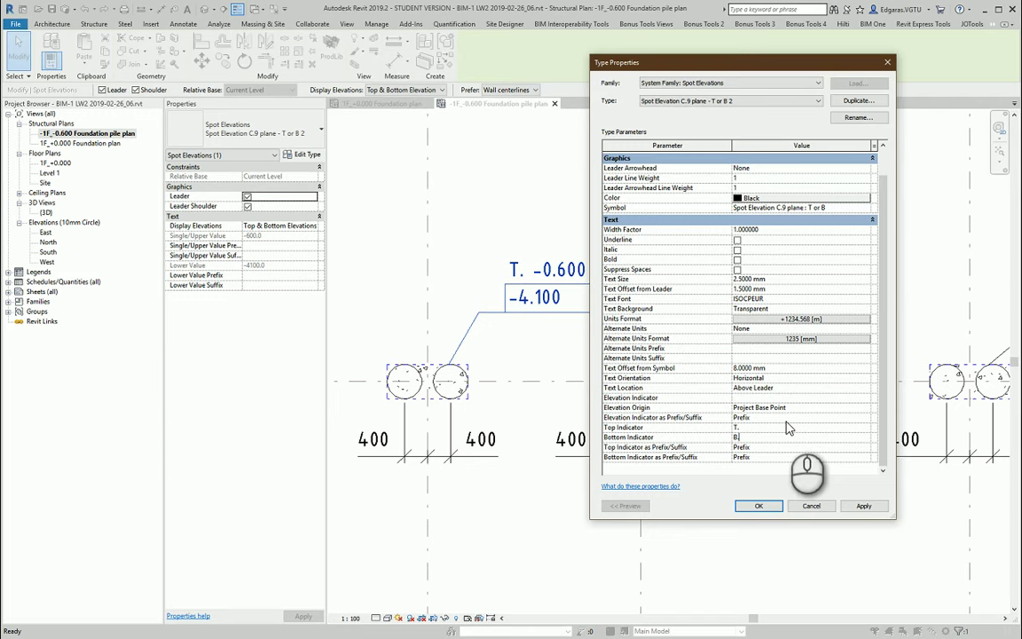
left_click(757, 506)
scroll(543, 356, "up", 5)
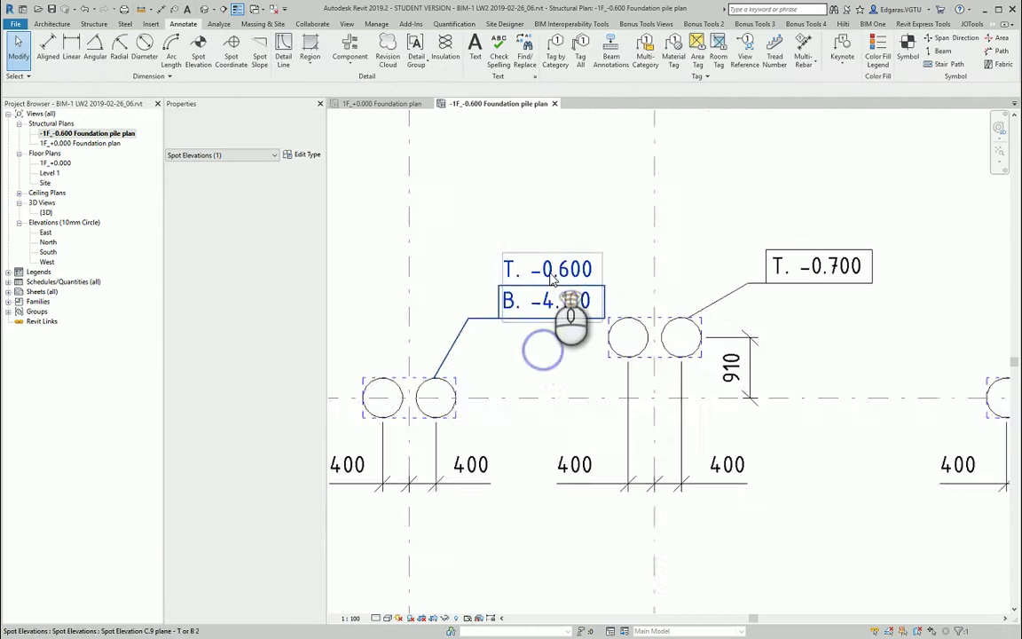
key("Escape")
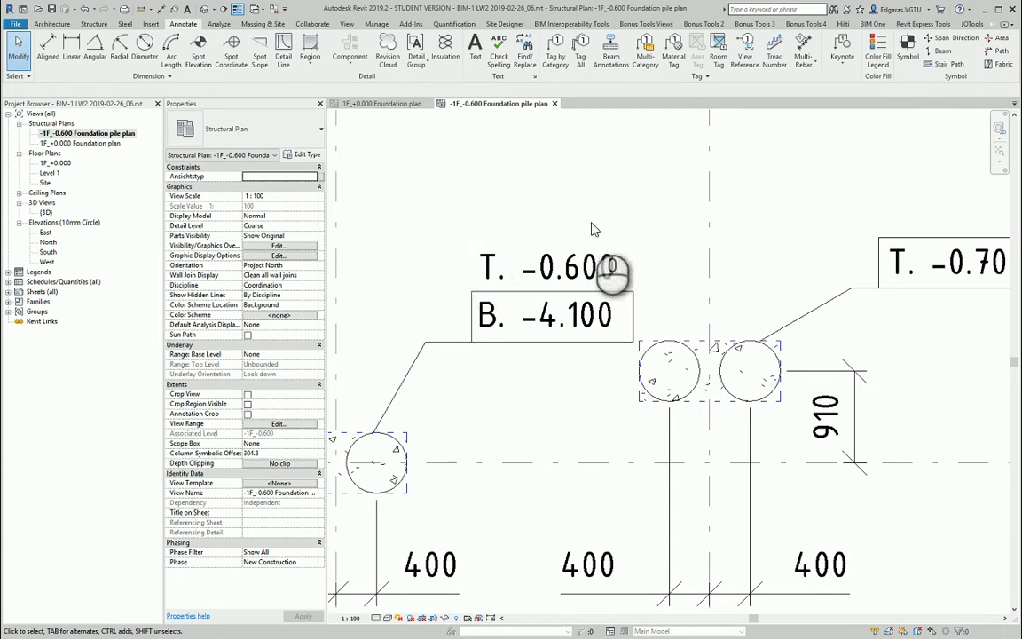
Step: Try the type No Symbol (Project) on the spot elevation at grid 2 and restore Spot Elevation C.9 plane - T or B 2
left_click(577, 324)
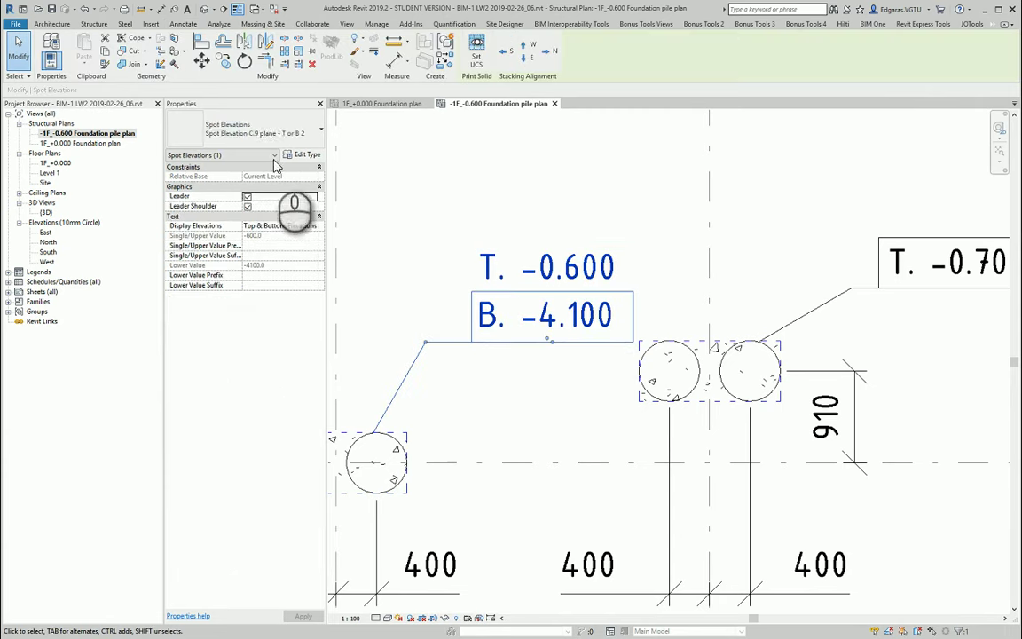
left_click(257, 133)
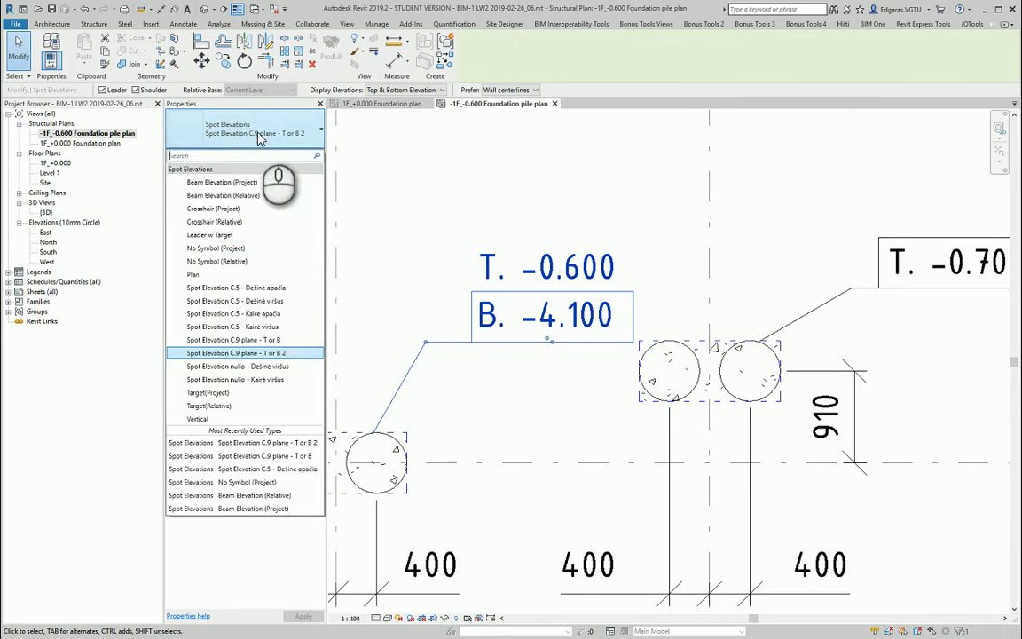
left_click(218, 248)
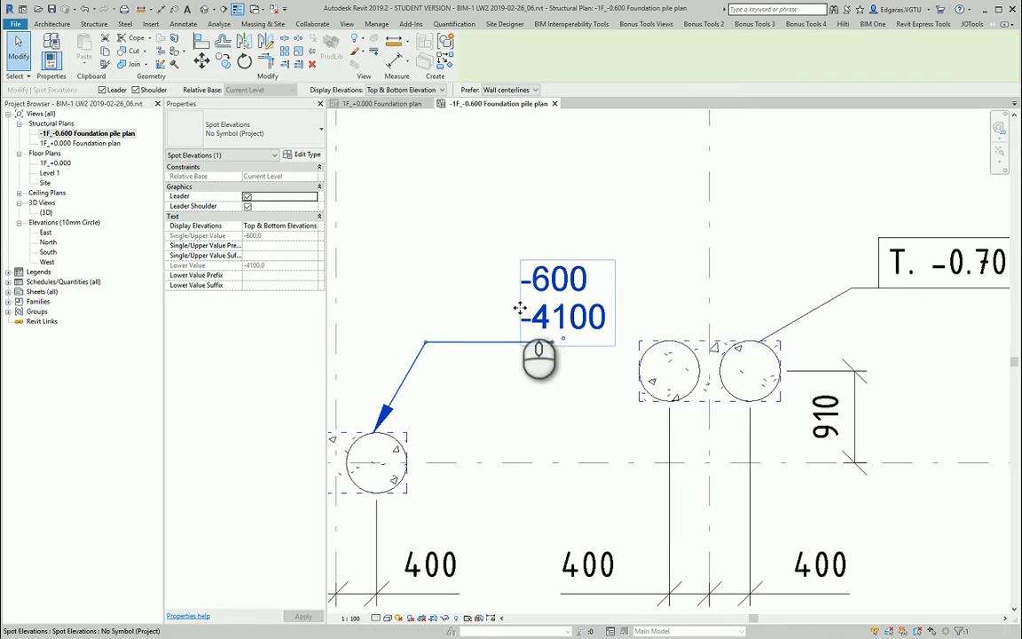
left_click(268, 134)
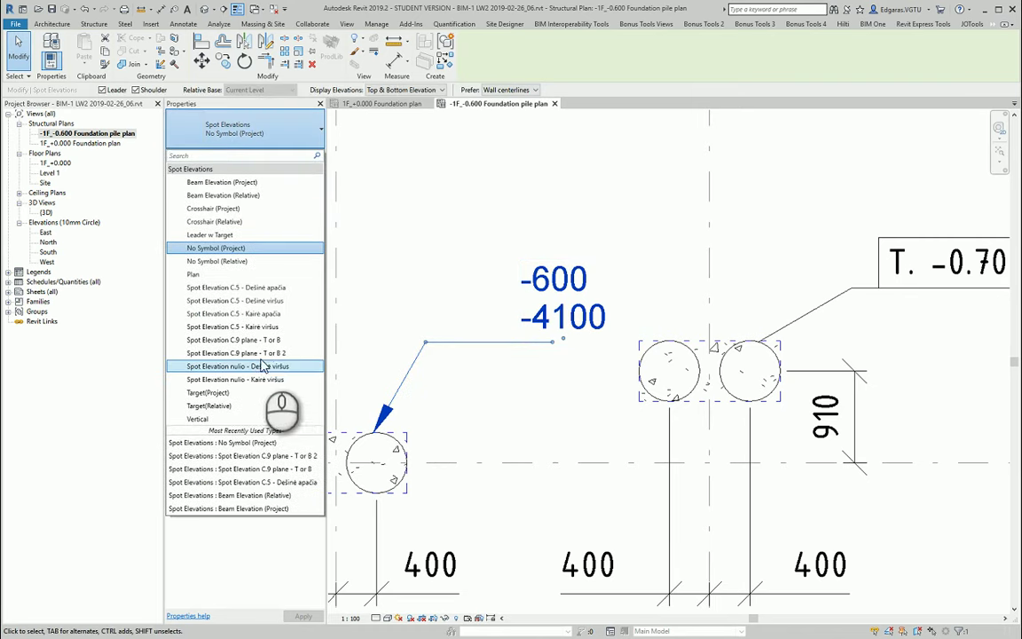
left_click(279, 355)
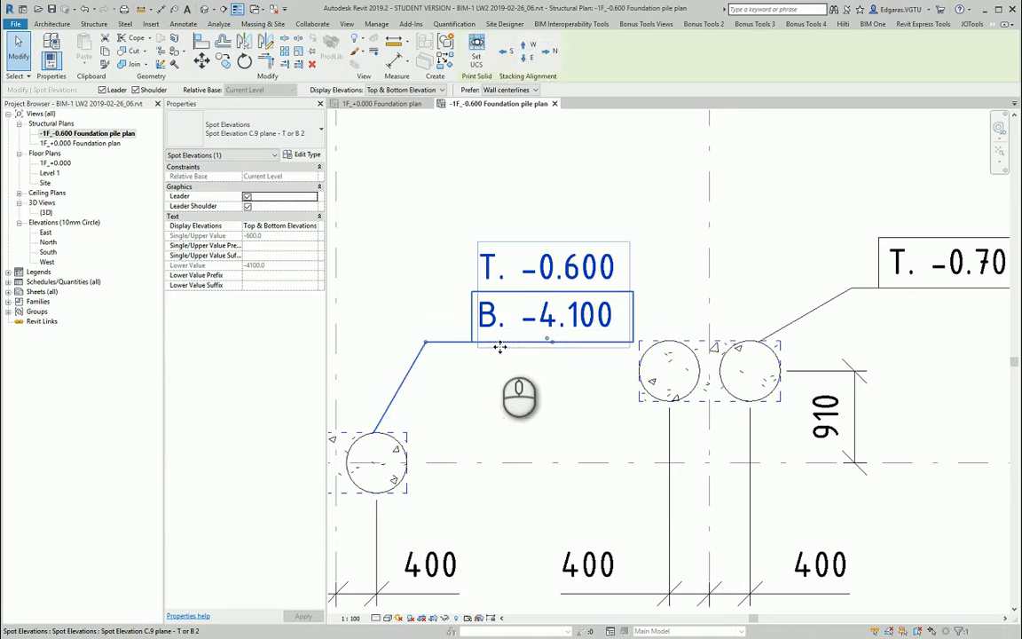
left_click(550, 391)
Step: Open the structural plan 1F_+0.000 Foundation plan
scroll(572, 286, "down", 5)
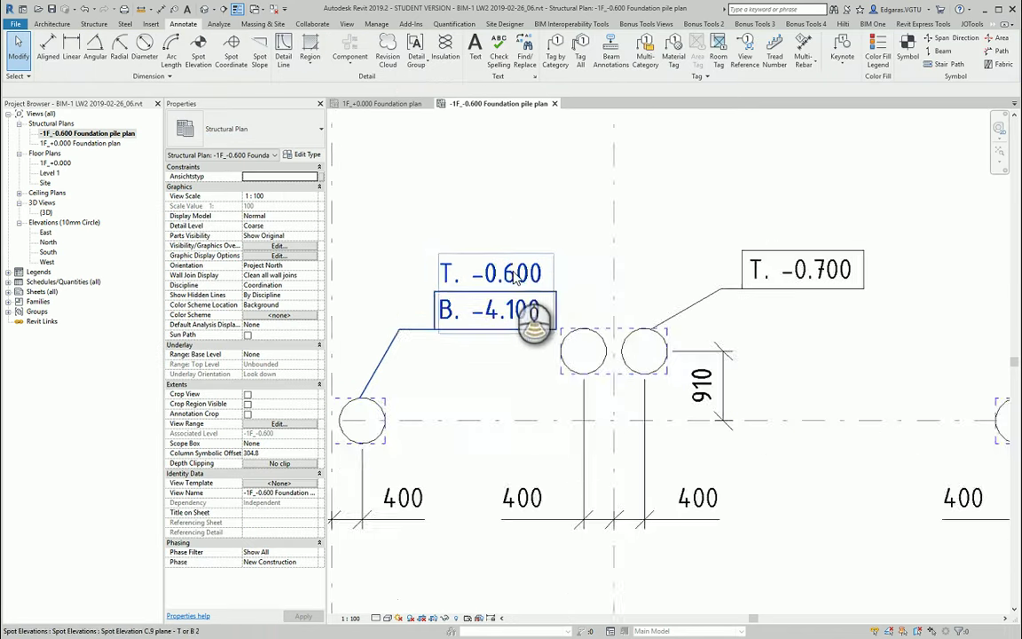
scroll(661, 320, "down", 5)
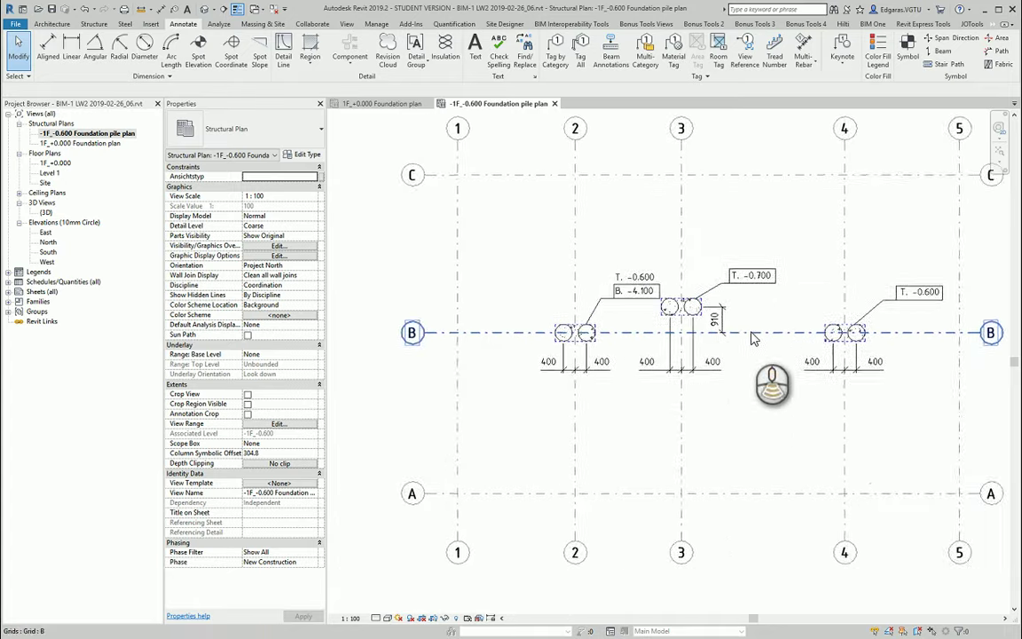
left_click(707, 377)
scroll(716, 350, "up", 3)
middle_click_drag(729, 347, 736, 327)
scroll(721, 322, "down", 2)
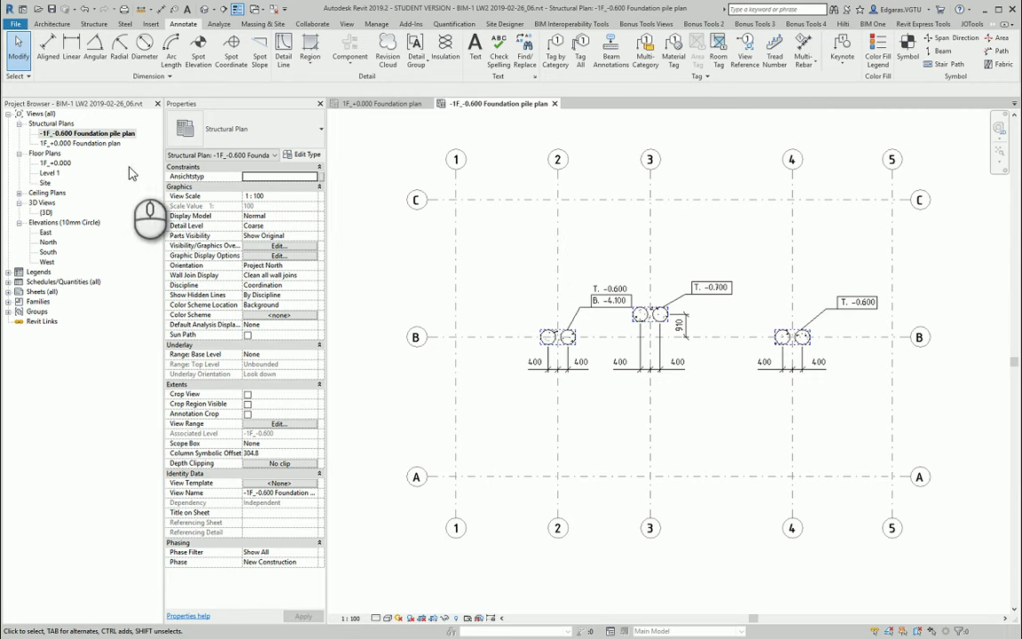
double_click(101, 144)
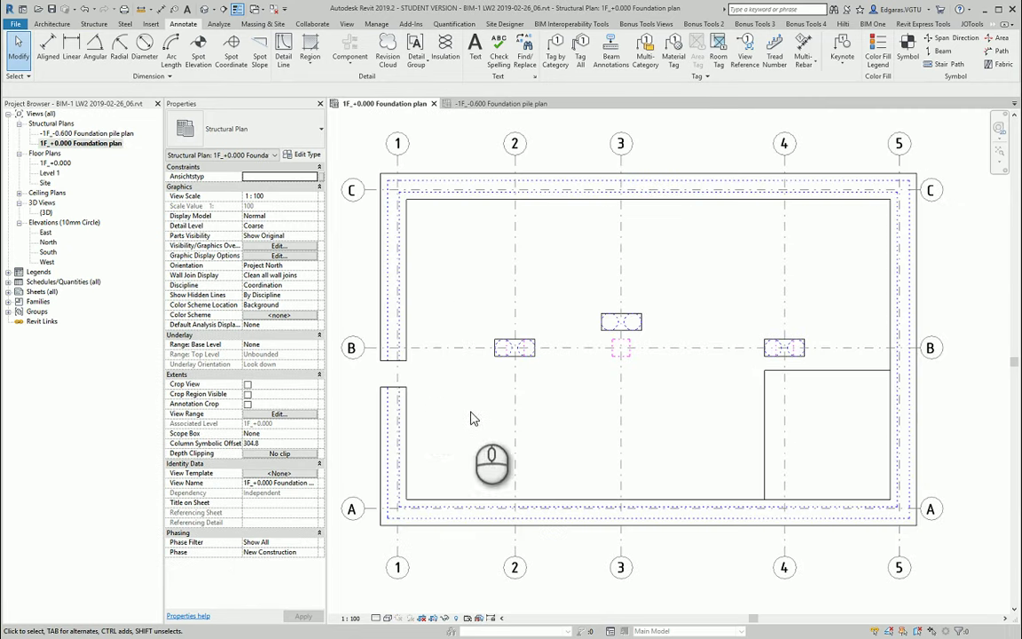
middle_click_drag(471, 415, 507, 407)
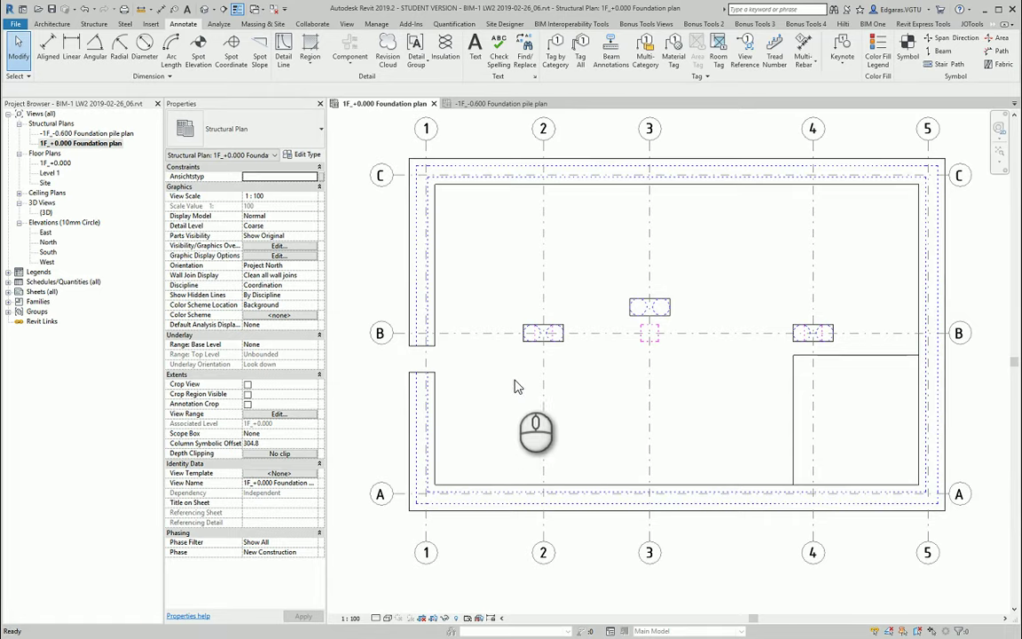
Step: Place an aligned dimension string below the grid 2 pile cap, from both cap ends to grid 2
key("d")
key("i")
scroll(540, 353, "up", 4)
left_click(517, 328)
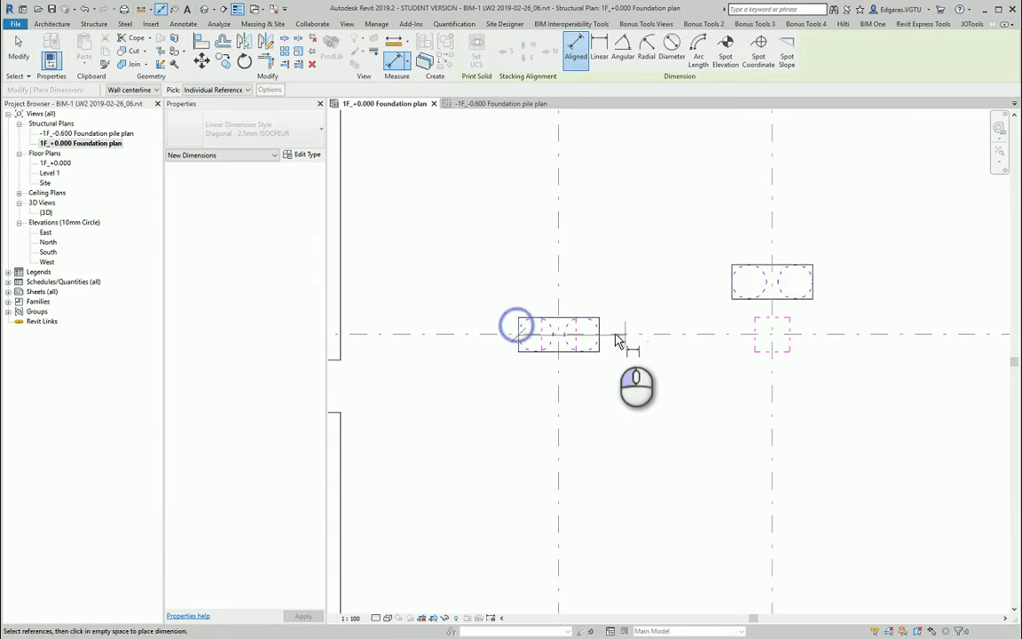
left_click(597, 337)
left_click(559, 404)
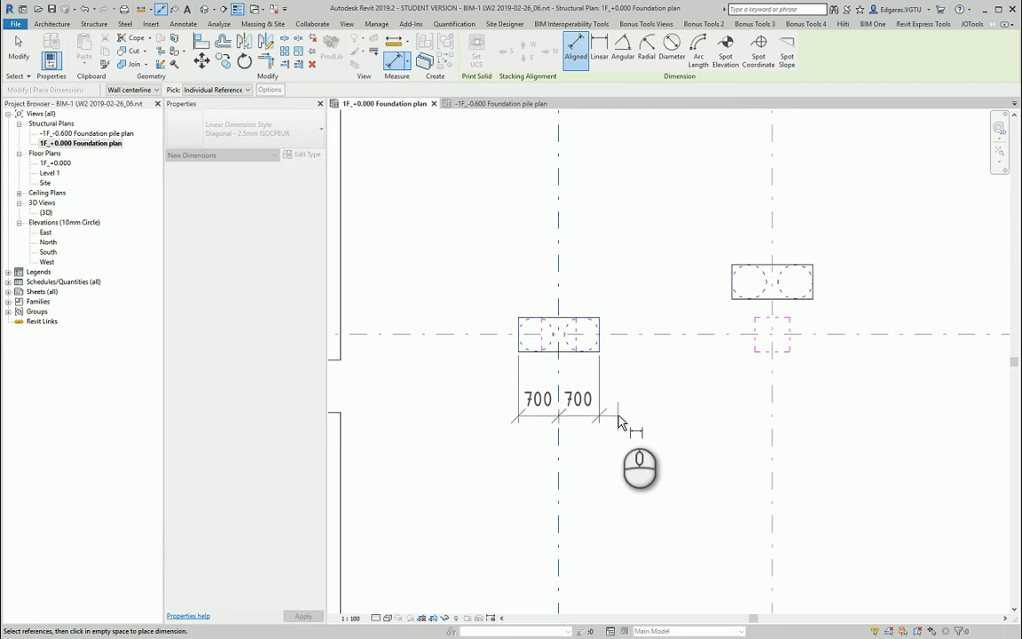
left_click(618, 422)
Step: Dimension the grid 3 pile cap vertically from grid B to both long edges and horizontally from both ends to grid 3
left_click(710, 333)
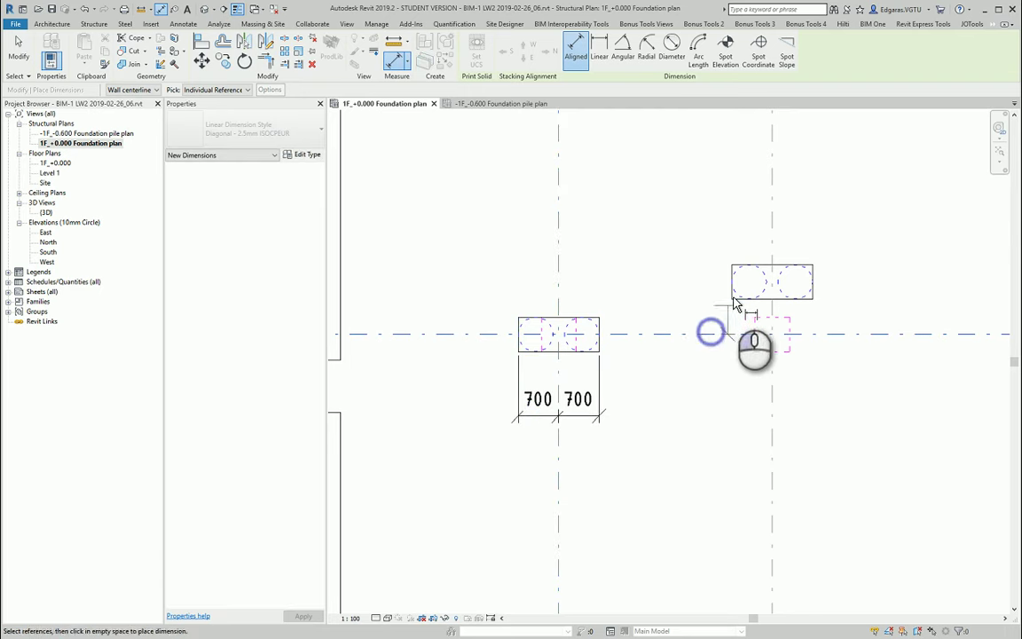
left_click(742, 299)
left_click(747, 265)
left_click(696, 286)
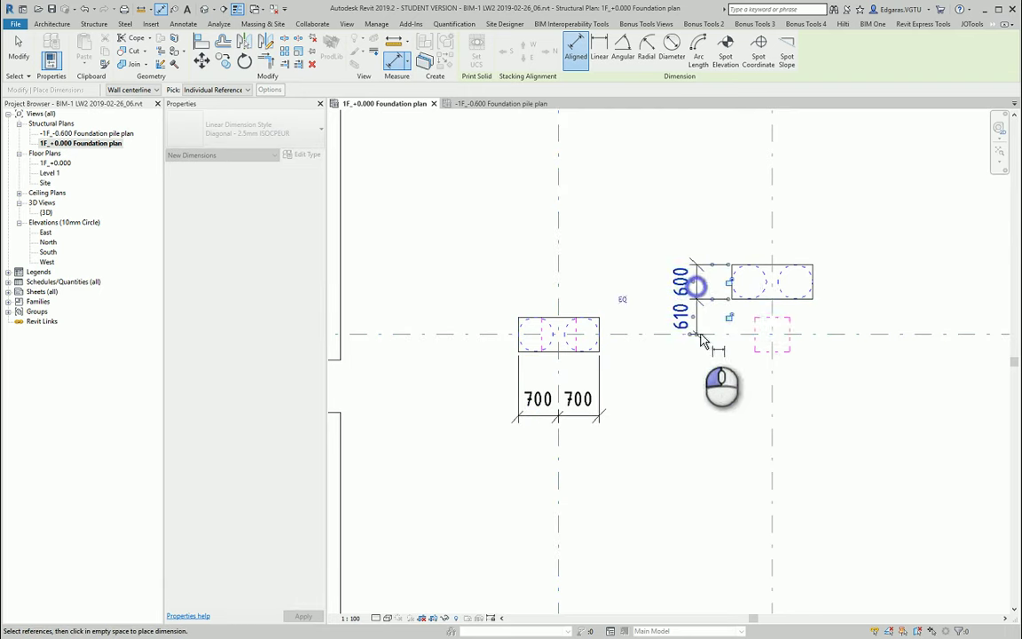
left_click(812, 292)
left_click(731, 284)
left_click(769, 246)
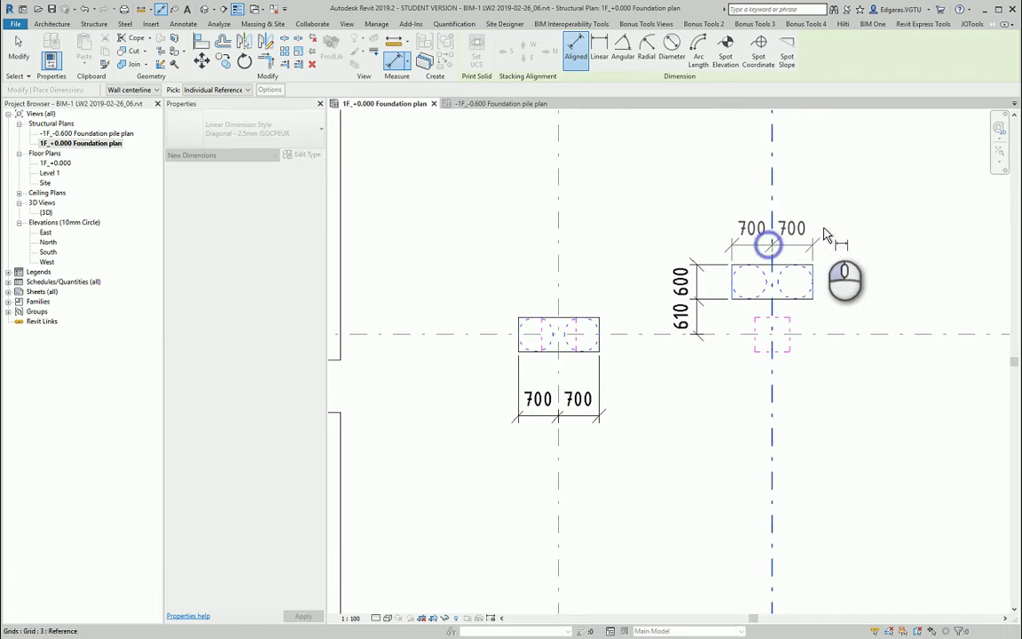
left_click(826, 235)
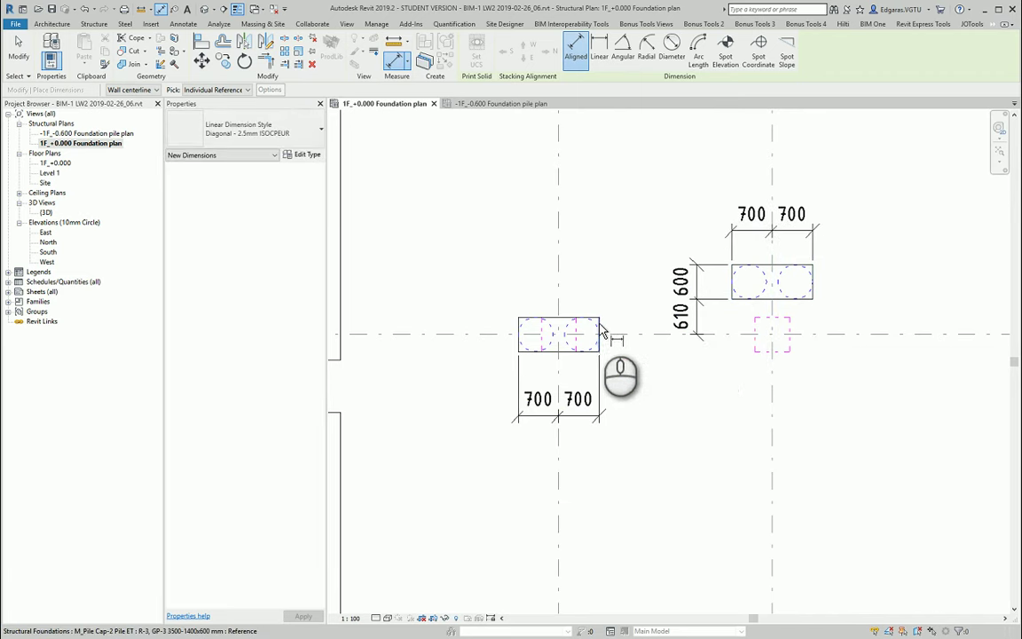
Step: Dimension the overall length above and the overall width to the left of the grid 2 pile cap
left_click(598, 321)
left_click(517, 328)
left_click(515, 289)
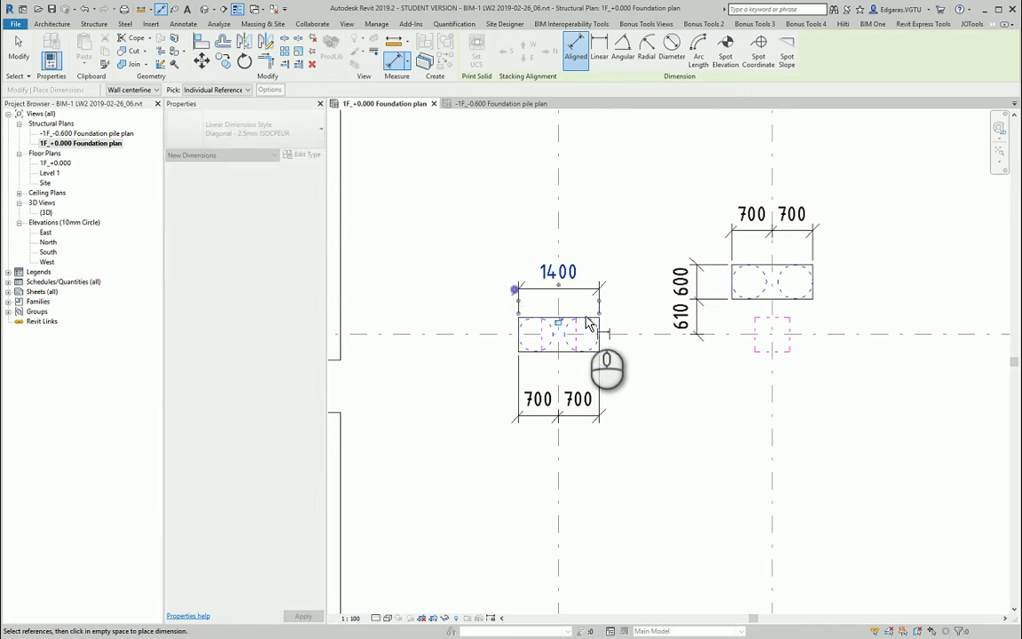
left_click(586, 318)
left_click(536, 351)
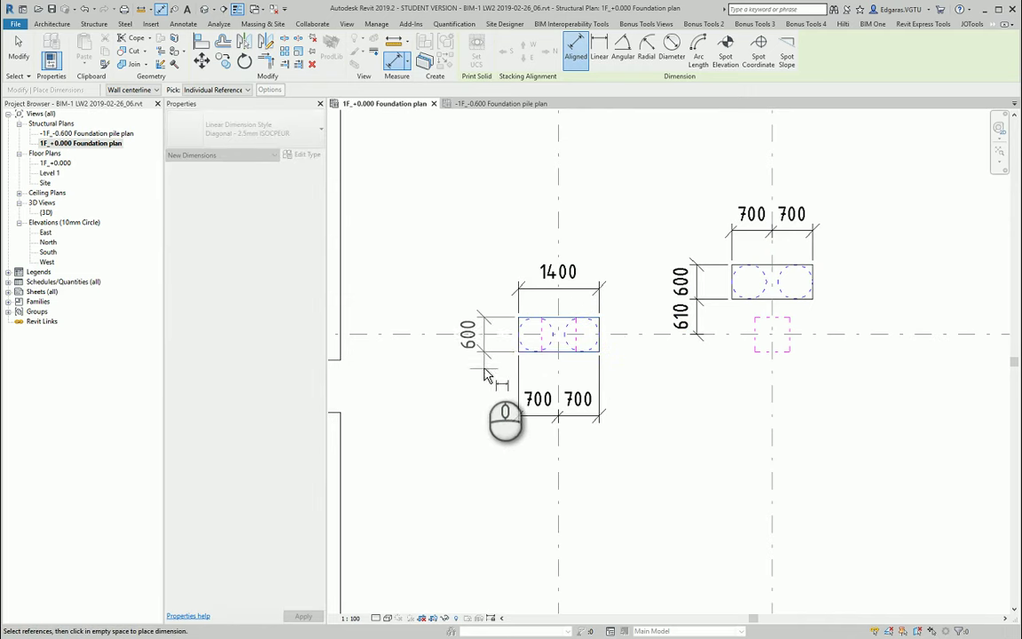
left_click(485, 376)
Step: Dimension the overall length of the grid 3 pile cap, placing the dimension below grid B
scroll(661, 395, "down", 4)
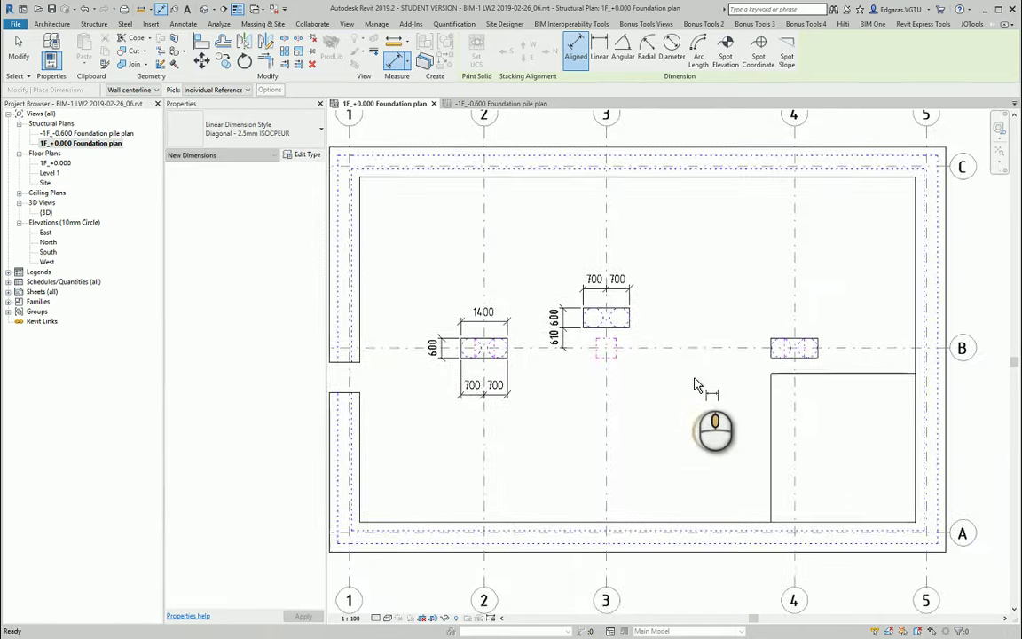
scroll(612, 342, "up", 3)
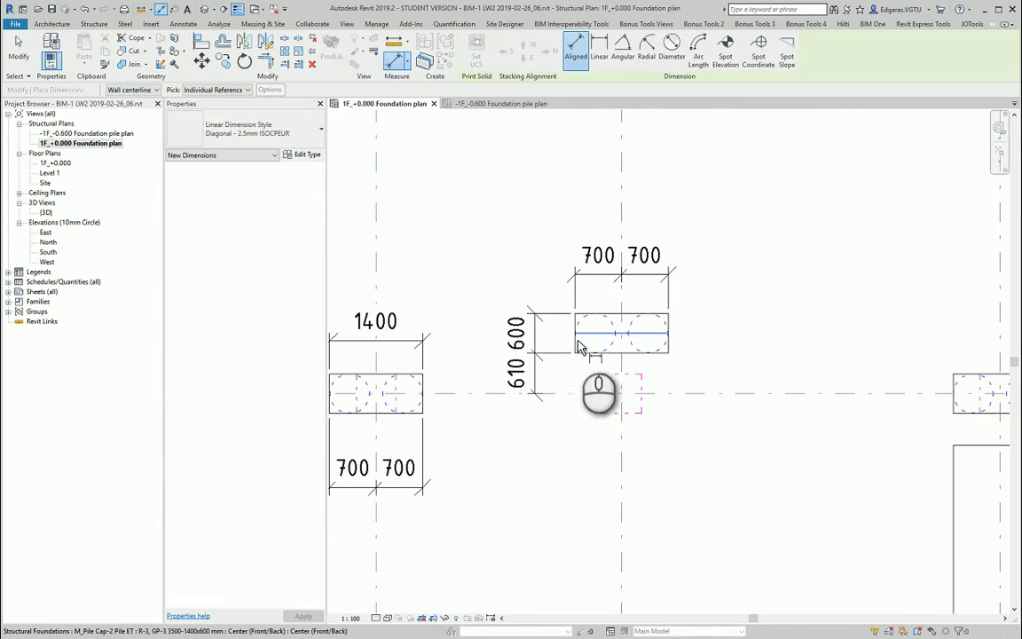
left_click(577, 346)
left_click(667, 343)
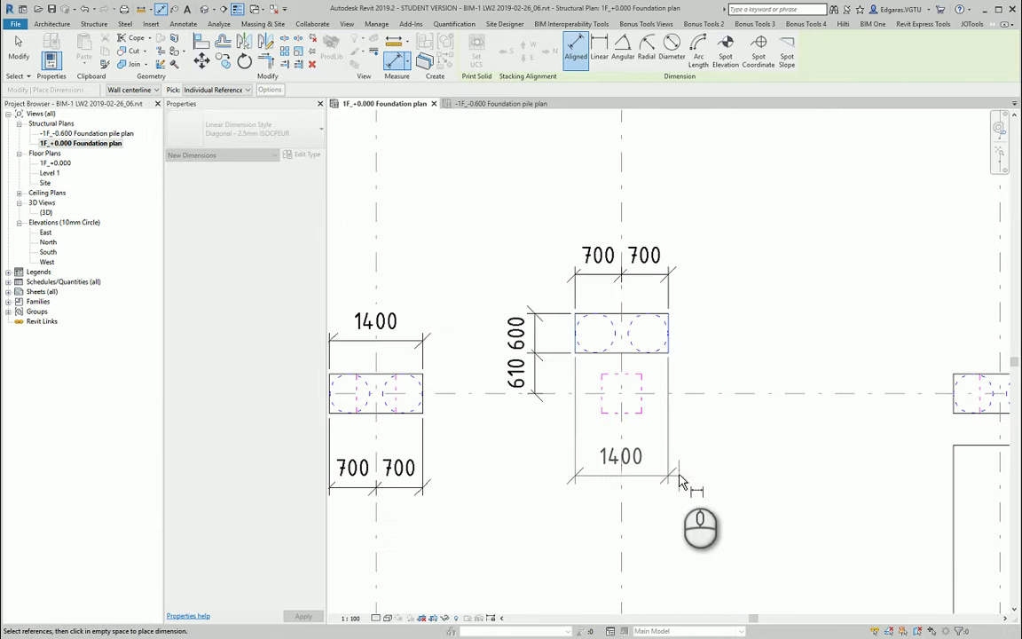
left_click(680, 470)
Step: Place an aligned dimension string above the grid 4 pile cap, from both cap ends to grid 4
scroll(846, 353, "down", 3)
scroll(803, 346, "up", 4)
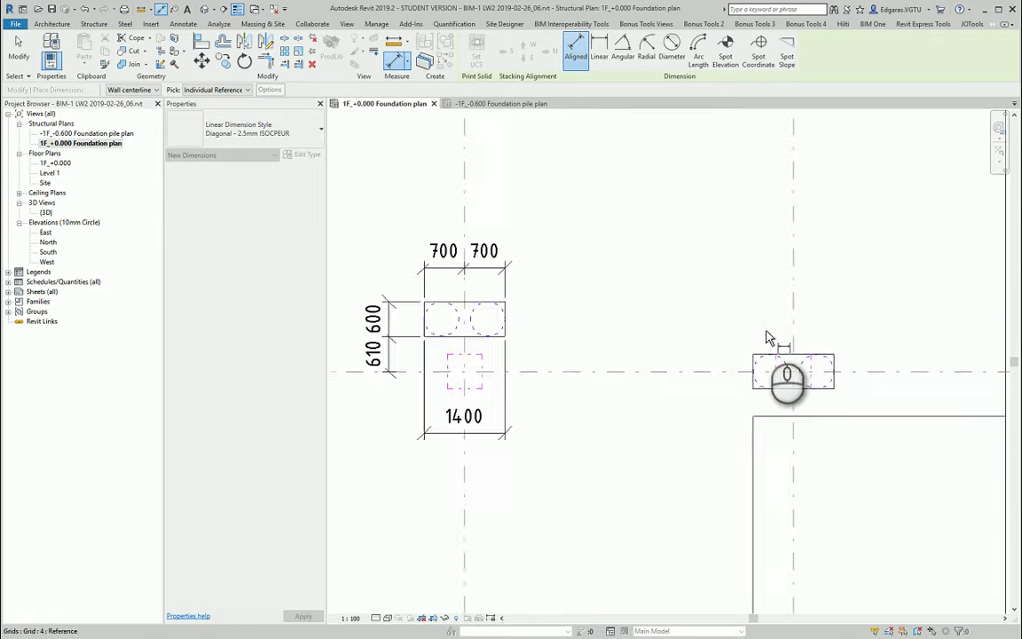
scroll(768, 338, "down", 3)
scroll(886, 335, "up", 4)
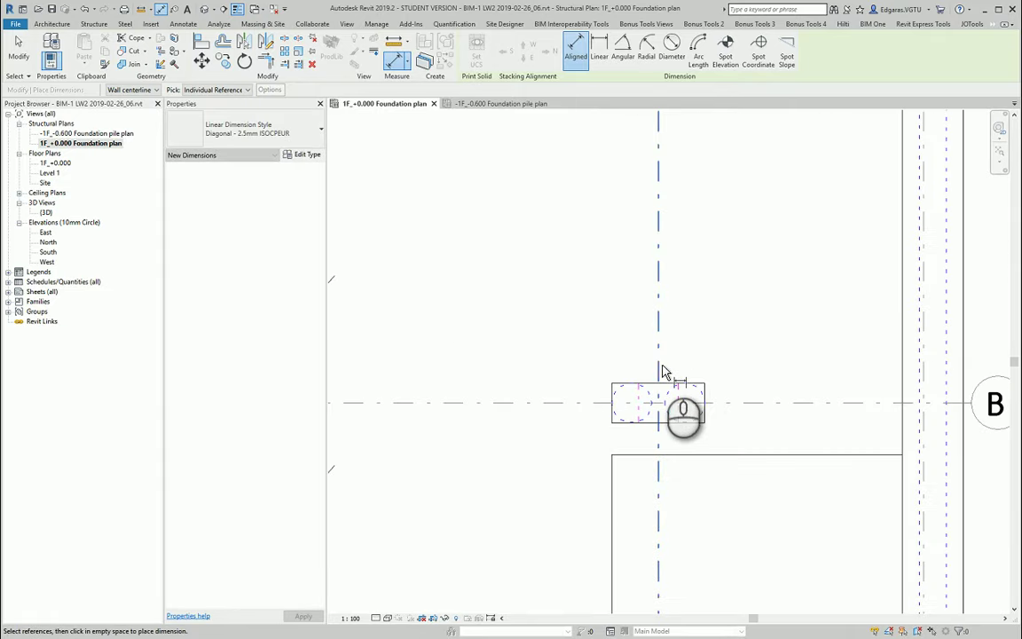
left_click(659, 366)
left_click(609, 395)
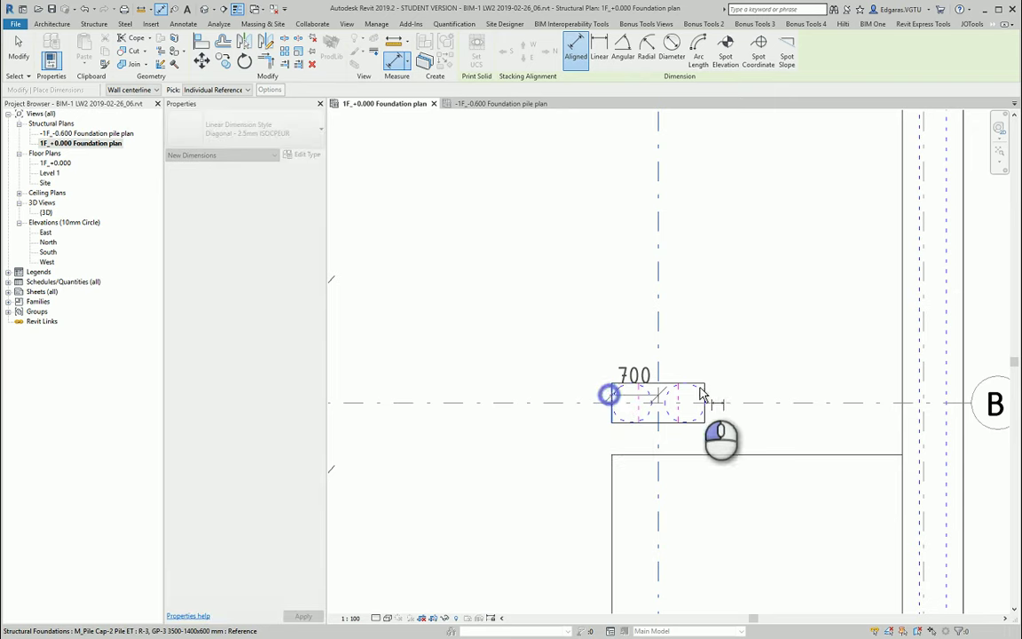
left_click(734, 346)
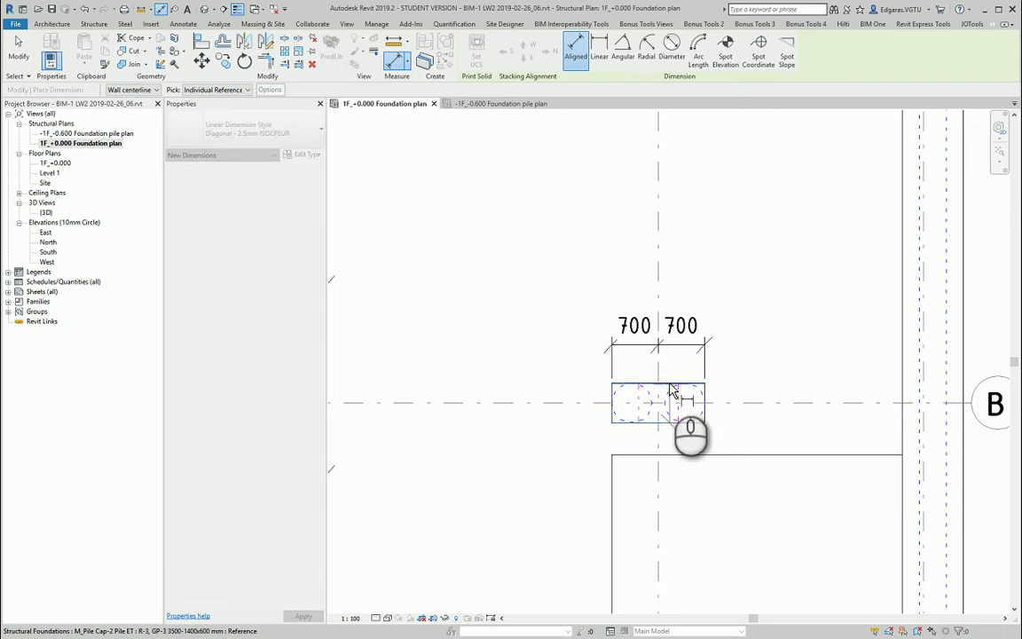
Step: Dimension the grid 4 pile cap's long edges to grid B on its left side and move both overlapping dimension texts outward
left_click(670, 384)
left_click(588, 402)
left_click(569, 442)
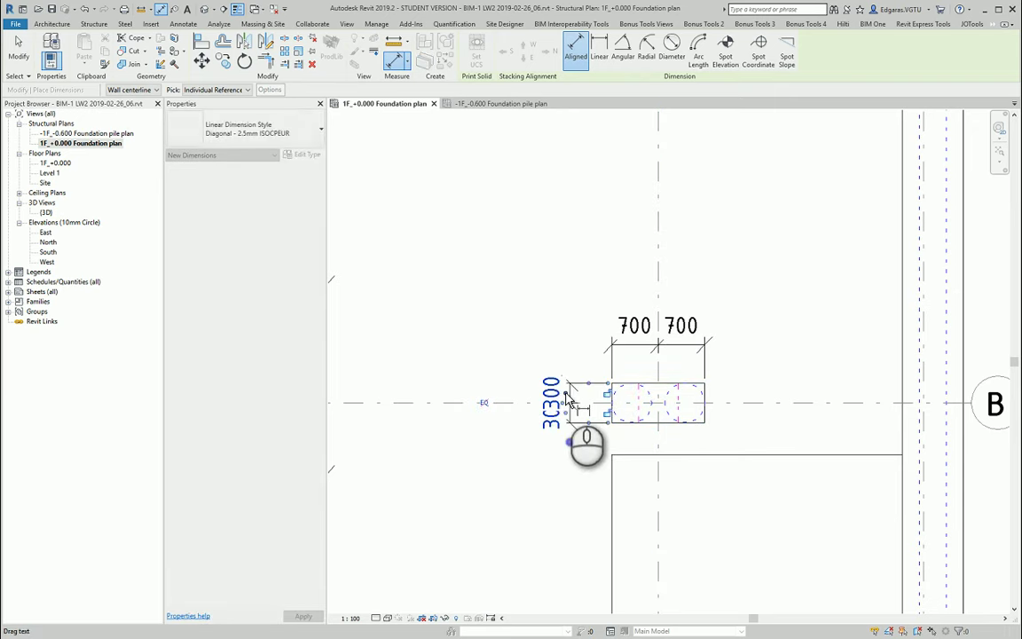
left_click_drag(566, 391, 566, 362)
left_click_drag(563, 405, 557, 451)
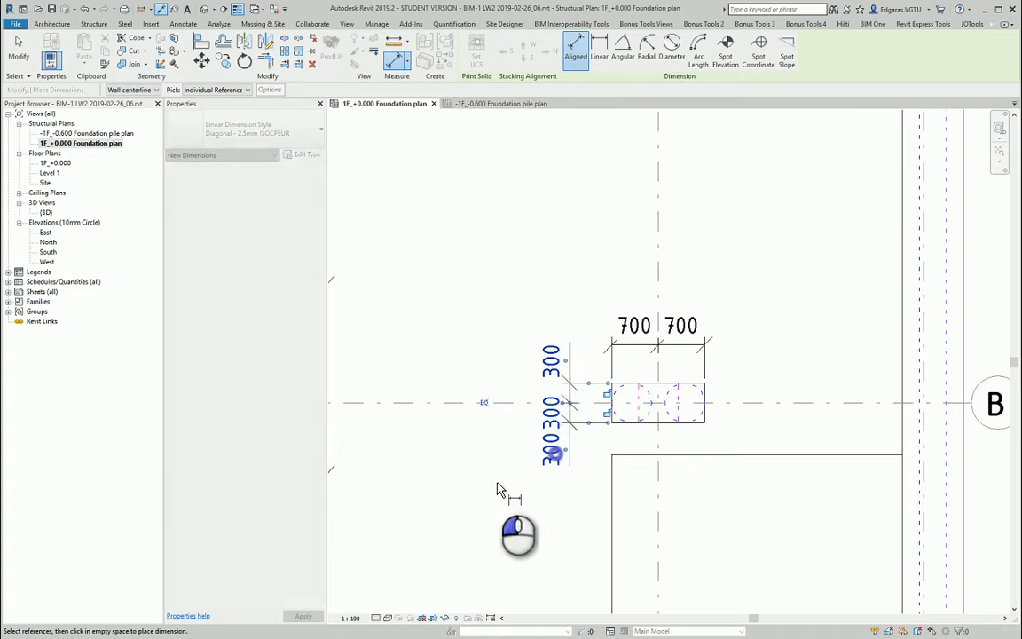
Step: Dimension the grid 2 pile cap's long edges to grid B on its right side and move both overlapping dimension texts outward
scroll(586, 425, "down", 3)
middle_click_drag(548, 435, 620, 422)
scroll(417, 410, "up", 3)
middle_click_drag(417, 412, 543, 403)
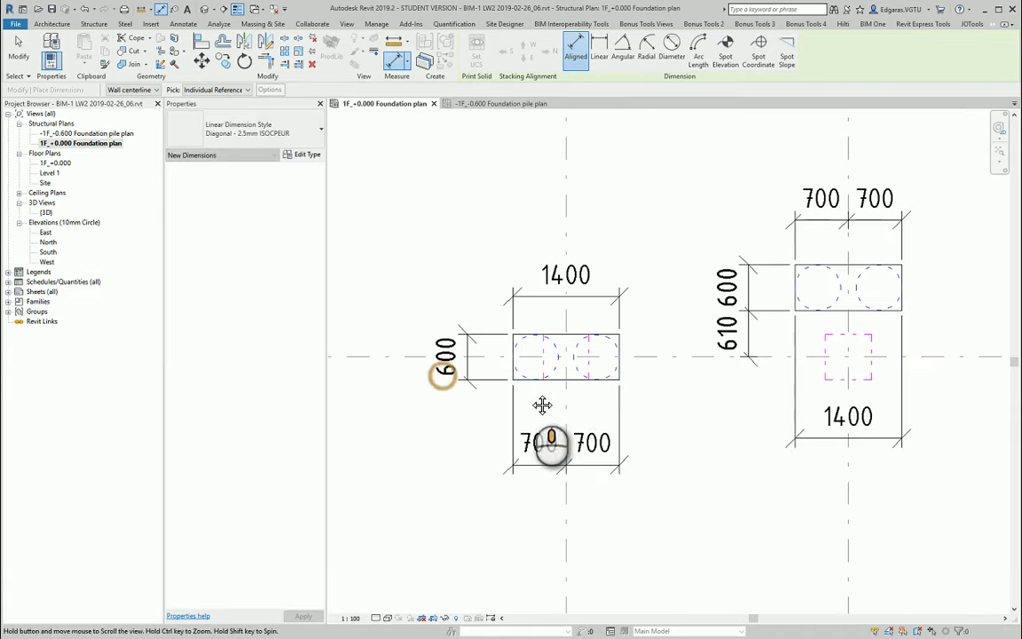
left_click(559, 378)
left_click(575, 335)
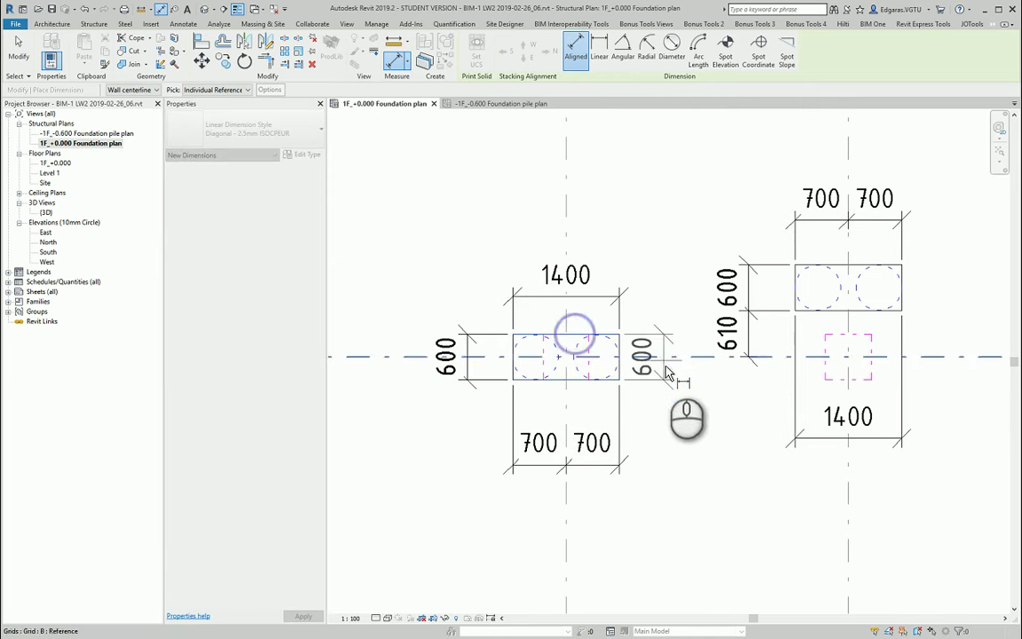
left_click(675, 354)
left_click(674, 408)
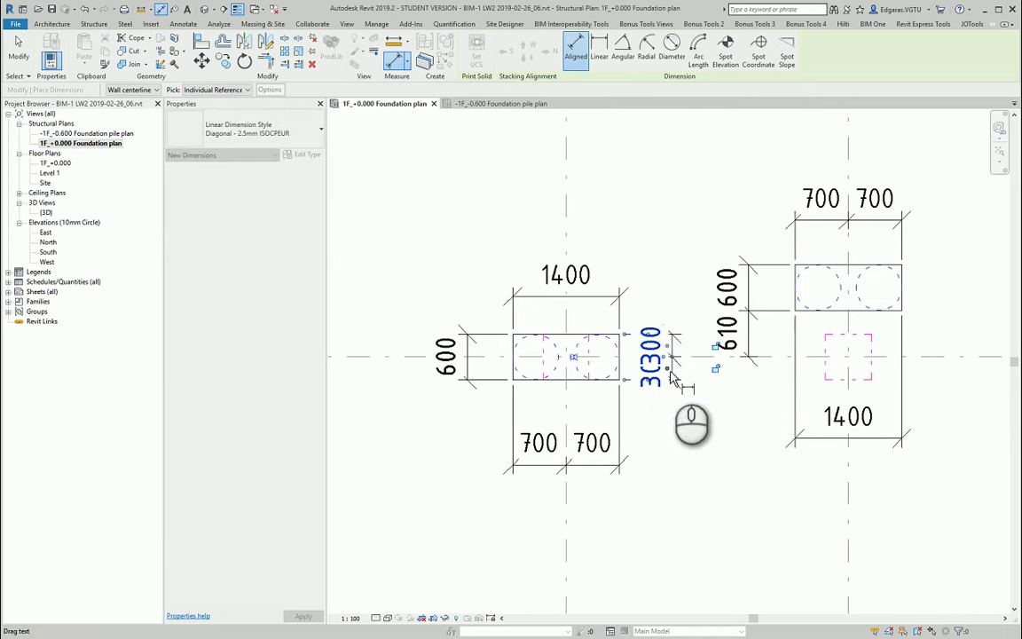
left_click_drag(669, 369, 666, 416)
left_click_drag(665, 342, 666, 304)
left_click(698, 364)
Step: Place a vertical dimension string from grid B through the upper and lower edges of the rectangular area near grids 4-5 to grid A
scroll(783, 371, "down", 2)
middle_click_drag(892, 408, 568, 404)
scroll(769, 366, "down", 1)
middle_click_drag(642, 405, 611, 372)
scroll(670, 335, "up", 2)
left_click(684, 316)
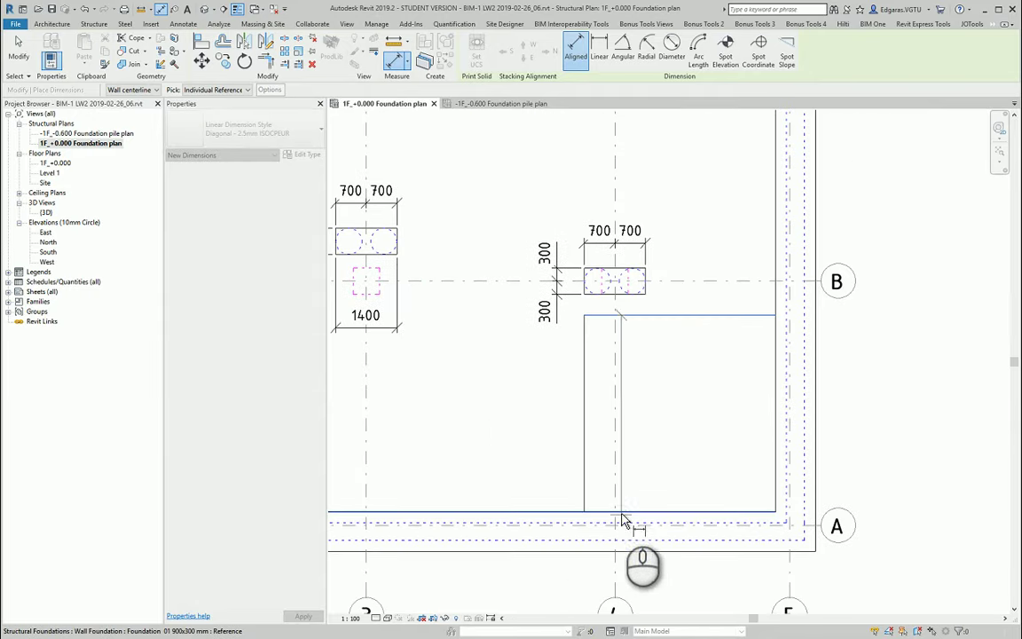
left_click(632, 512)
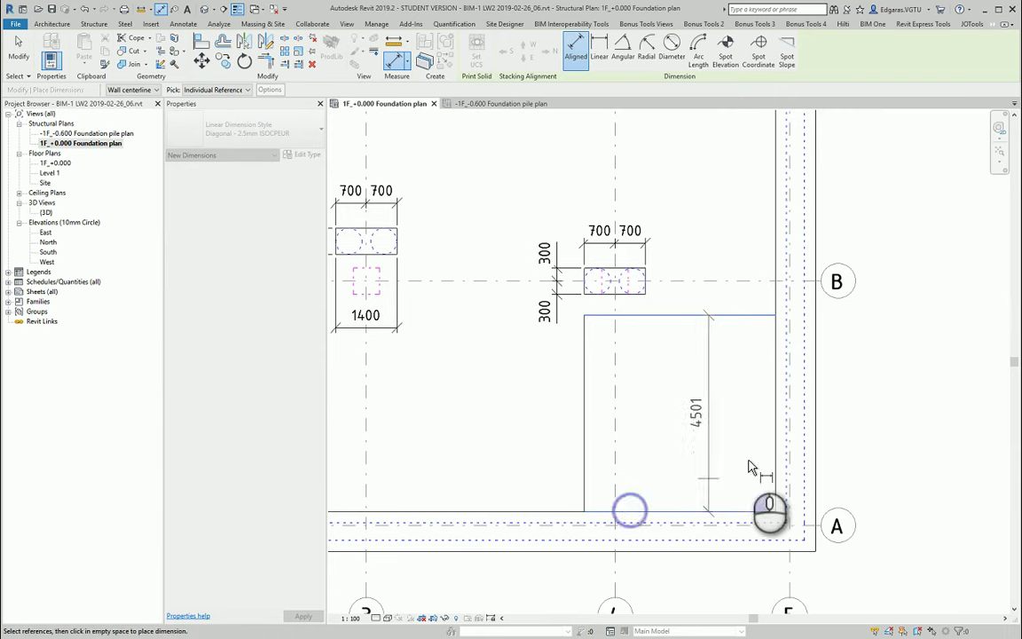
left_click(808, 282)
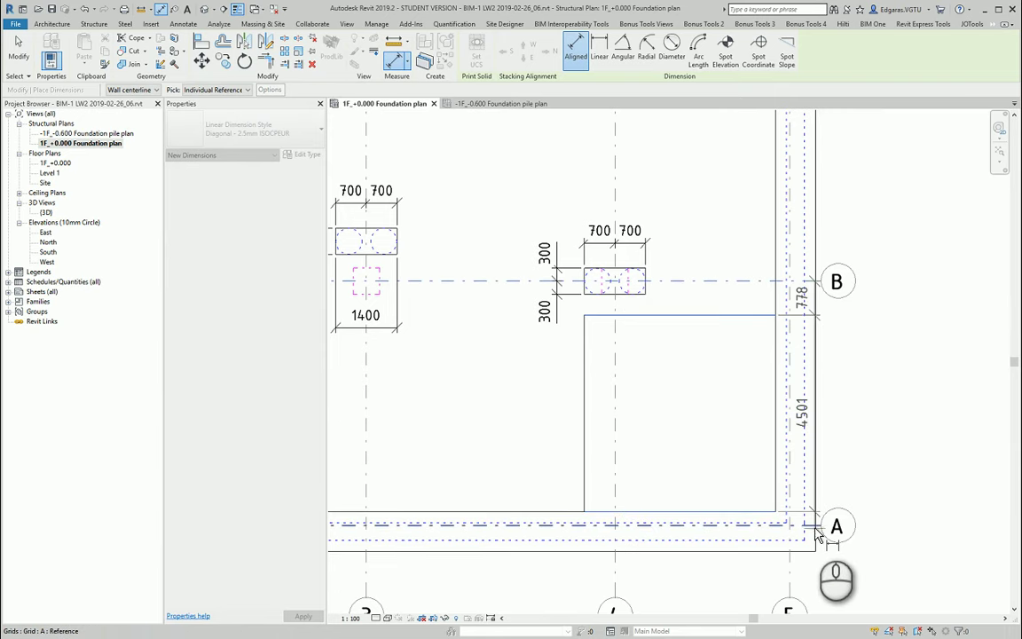
left_click(811, 527)
left_click(845, 462)
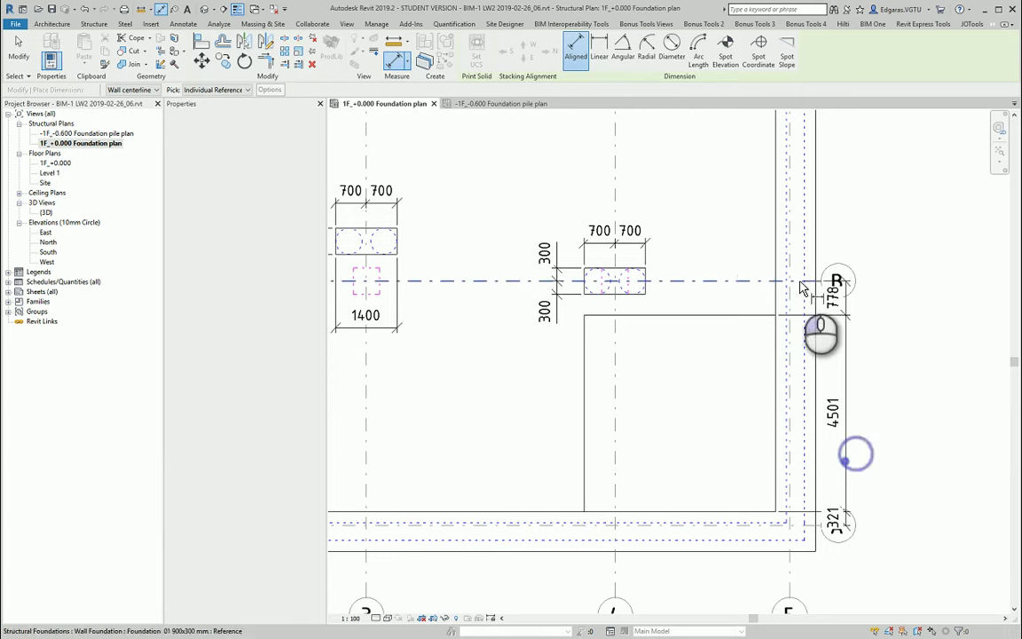
Step: Extend the right end of grid B outward so its bubble clears the vertical dimension string
key("Escape")
key("Escape")
left_click(755, 281)
left_click_drag(823, 283, 885, 280)
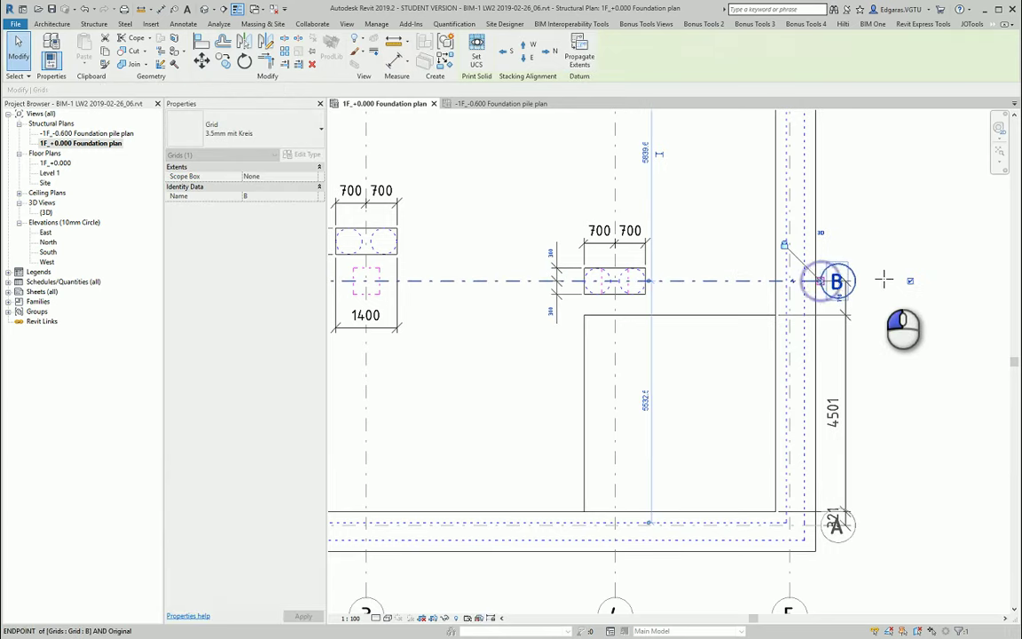
Step: Place a horizontal dimension string from the rectangular area's left and right edges to grid 5, moving the short segment's text outside
left_click(902, 387)
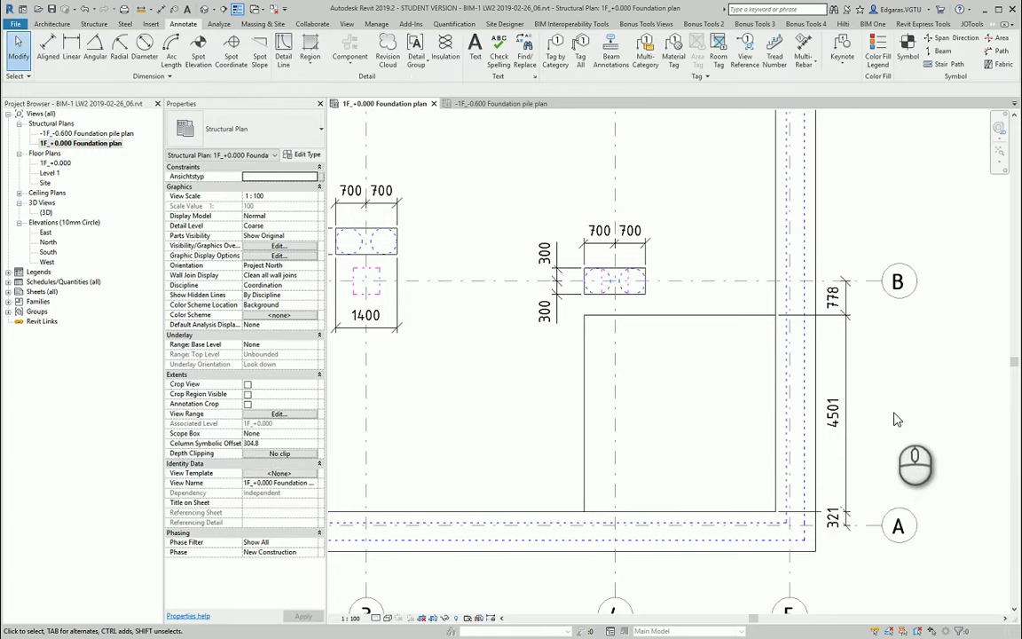
middle_click_drag(896, 420, 909, 380)
key("d")
key("i")
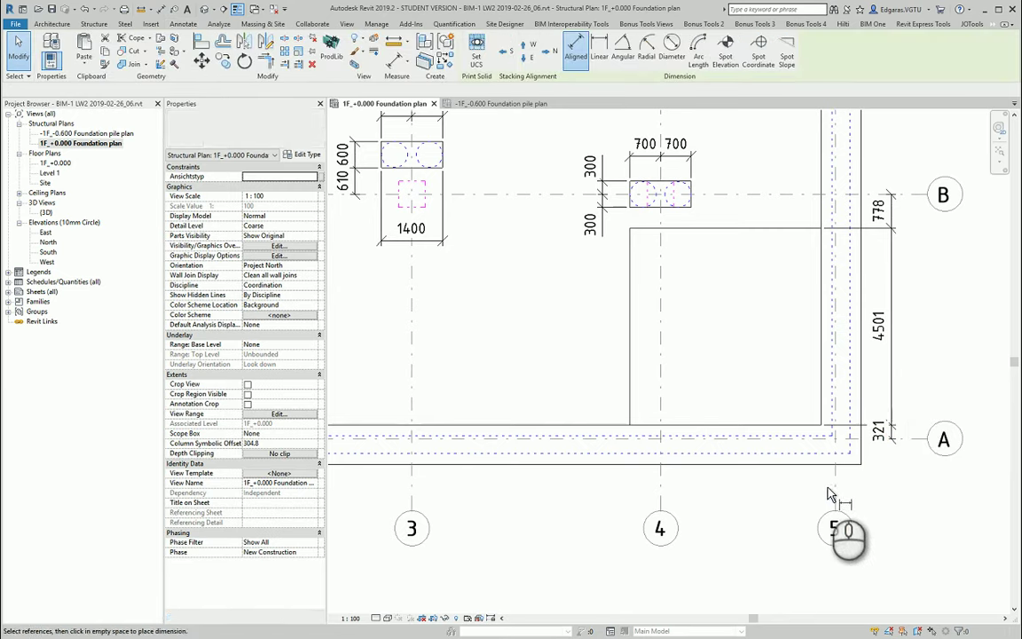
left_click(629, 408)
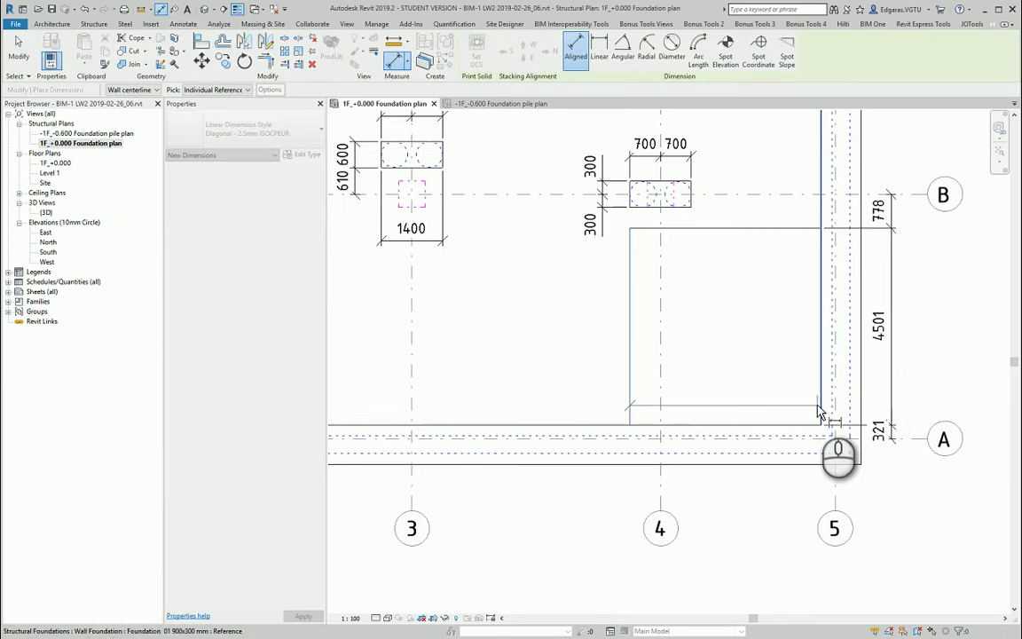
left_click(817, 405)
left_click(835, 488)
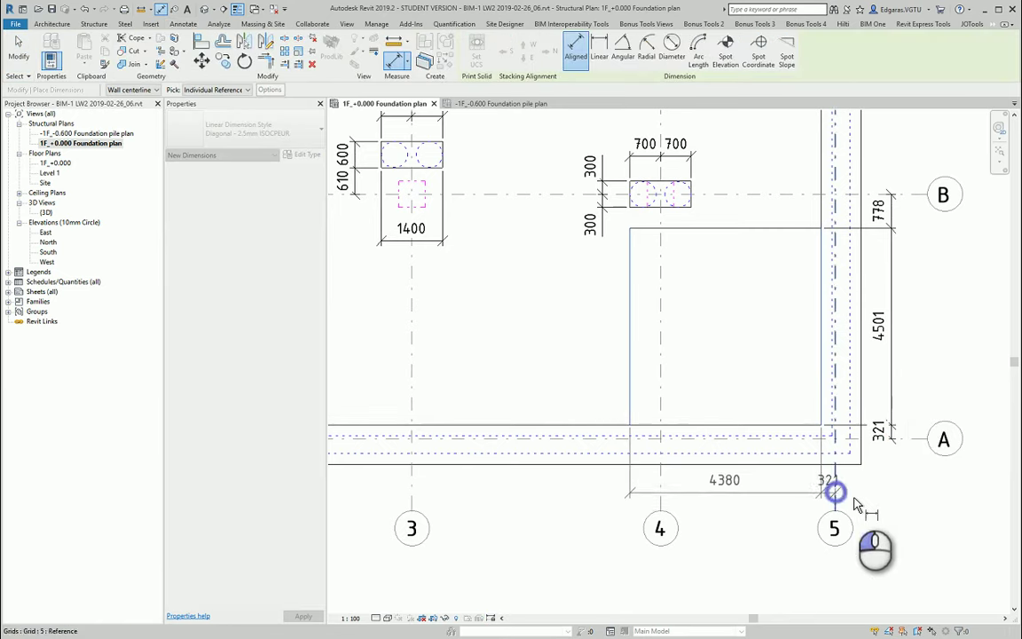
left_click(828, 486)
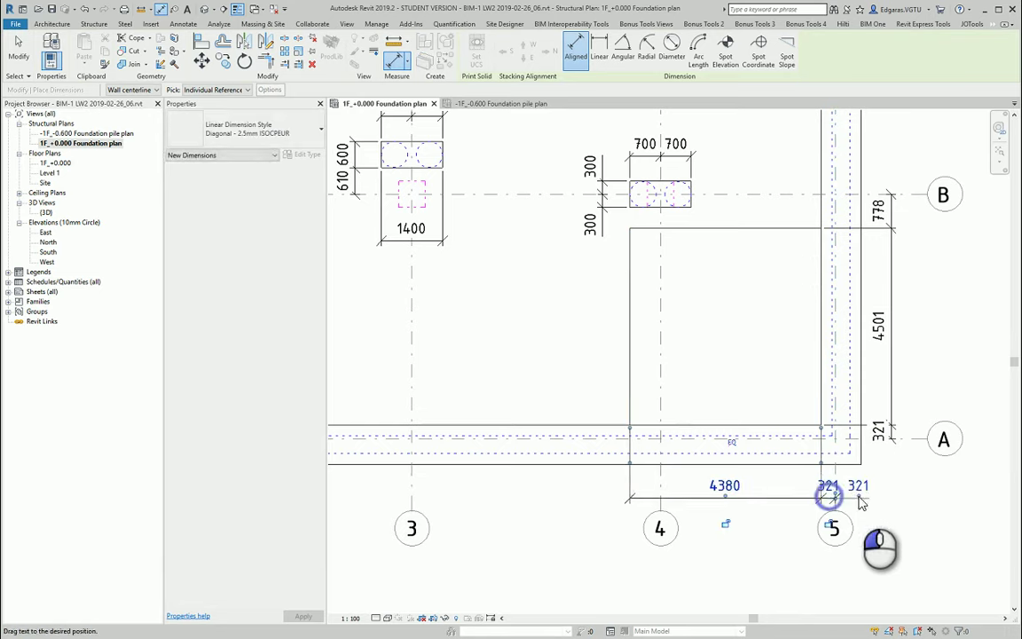
key("Escape")
key("Escape")
Step: In the right-hand vertical dimension string, move the short segment's text at grid A below its witness lines
left_click(890, 421)
scroll(885, 413, "up", 3)
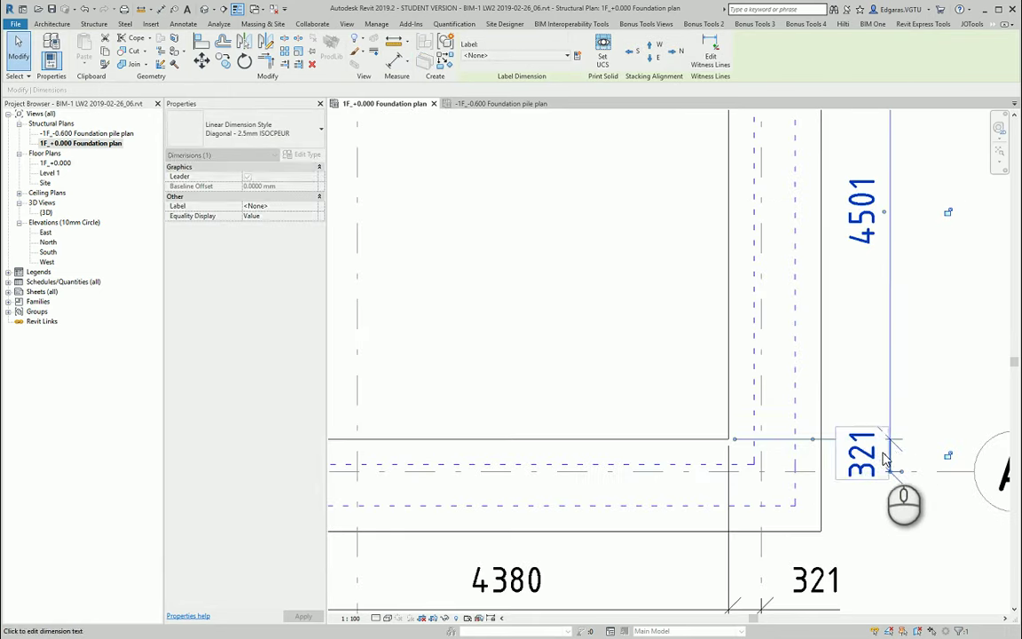
mouse_move(892, 450)
left_mouse_down()
mouse_move(890, 510)
mouse_move(885, 464)
left_mouse_up()
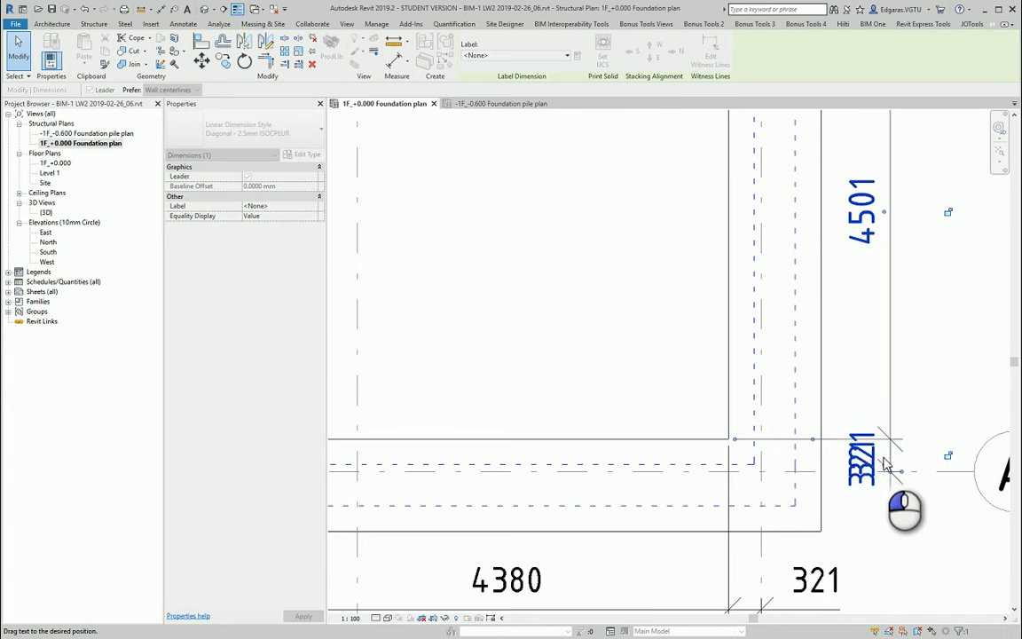
left_click_drag(874, 424, 887, 468)
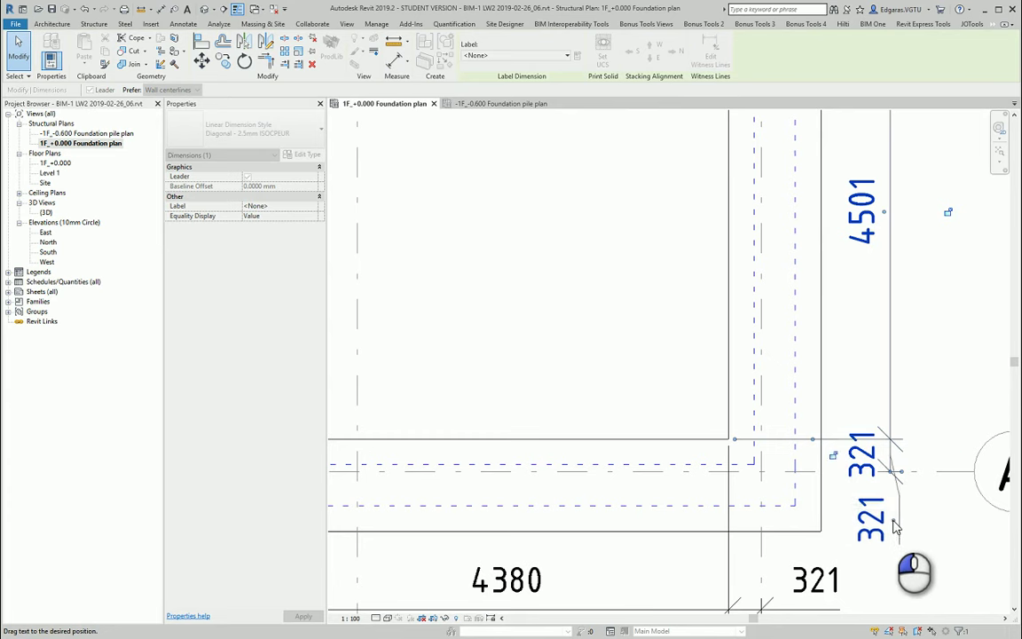
left_click_drag(883, 517, 884, 515)
left_click(936, 531)
scroll(906, 499, "down", 2)
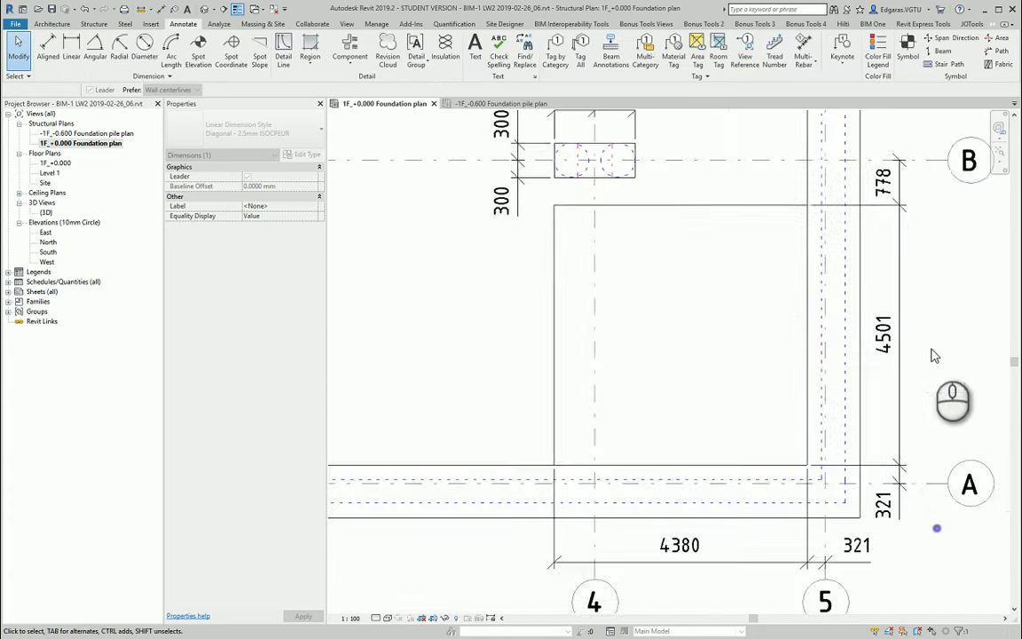
Step: Place a vertical dimension string along the left foundation wall through its outer corners and both edges of the wall opening
middle_click_drag(931, 349, 838, 472)
scroll(807, 300, "up", 2)
scroll(849, 281, "down", 6)
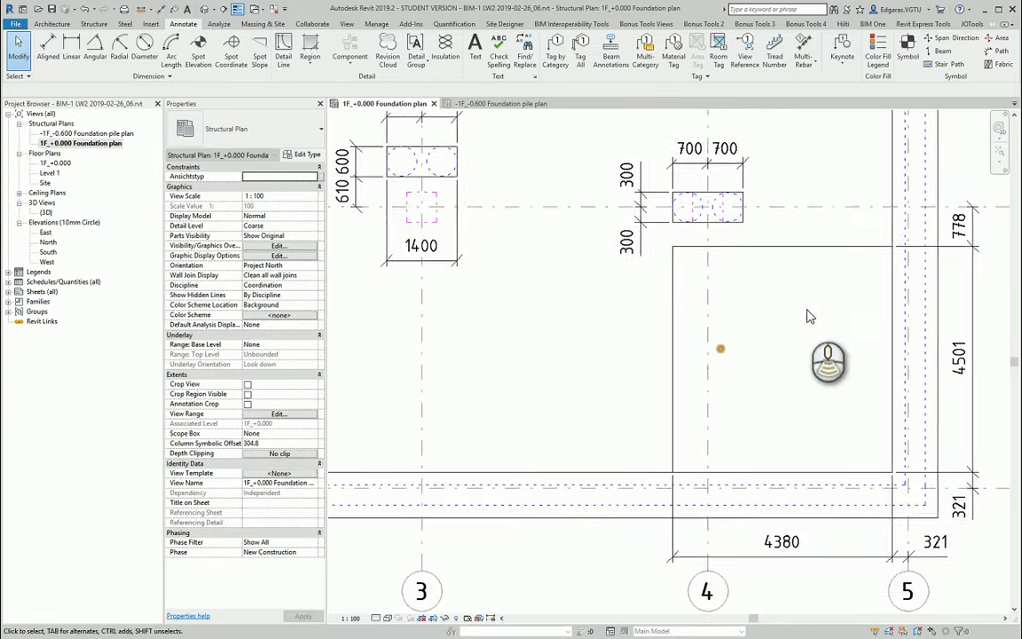
middle_click_drag(803, 377, 842, 432)
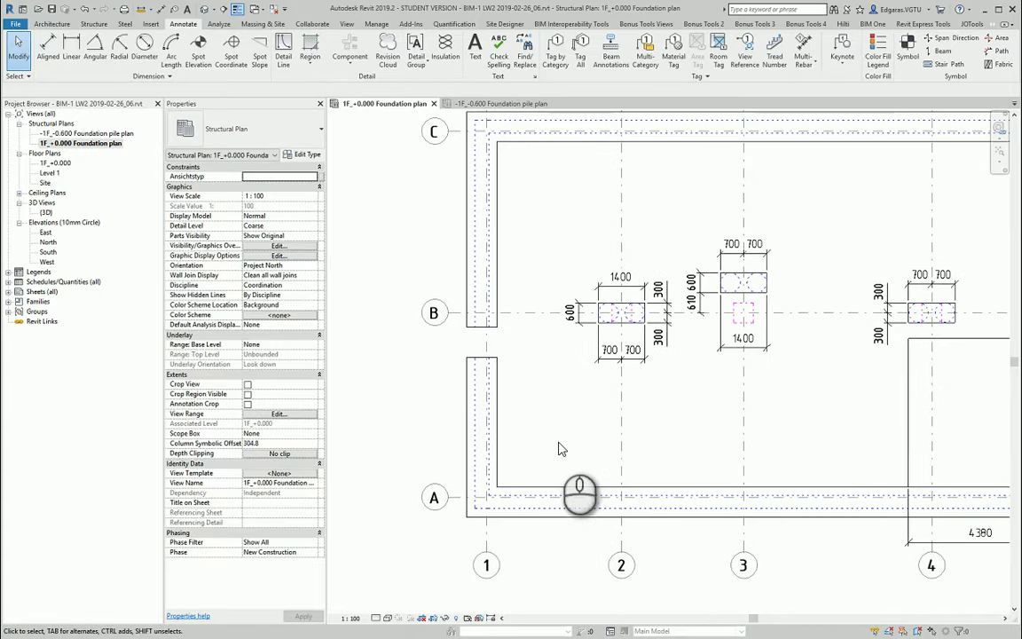
key("d")
key("i")
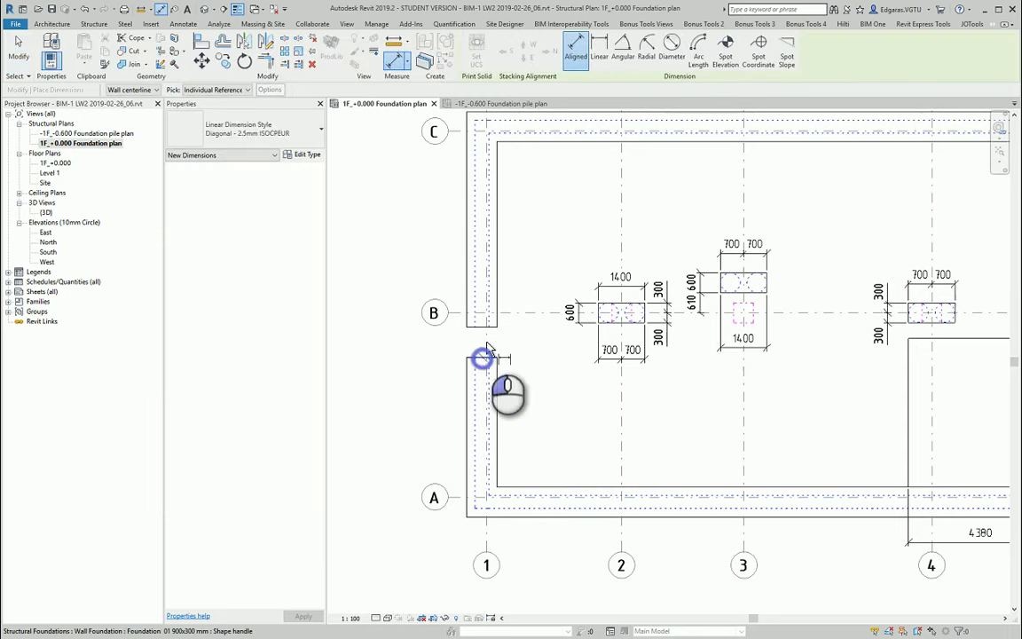
middle_click_drag(501, 149, 510, 195)
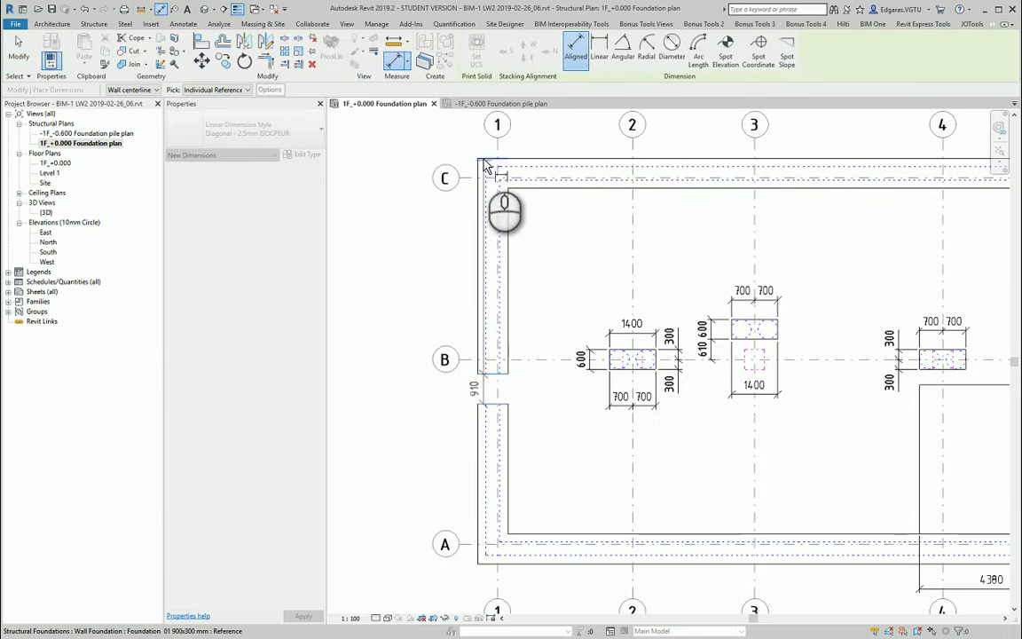
scroll(486, 164, "down", 3)
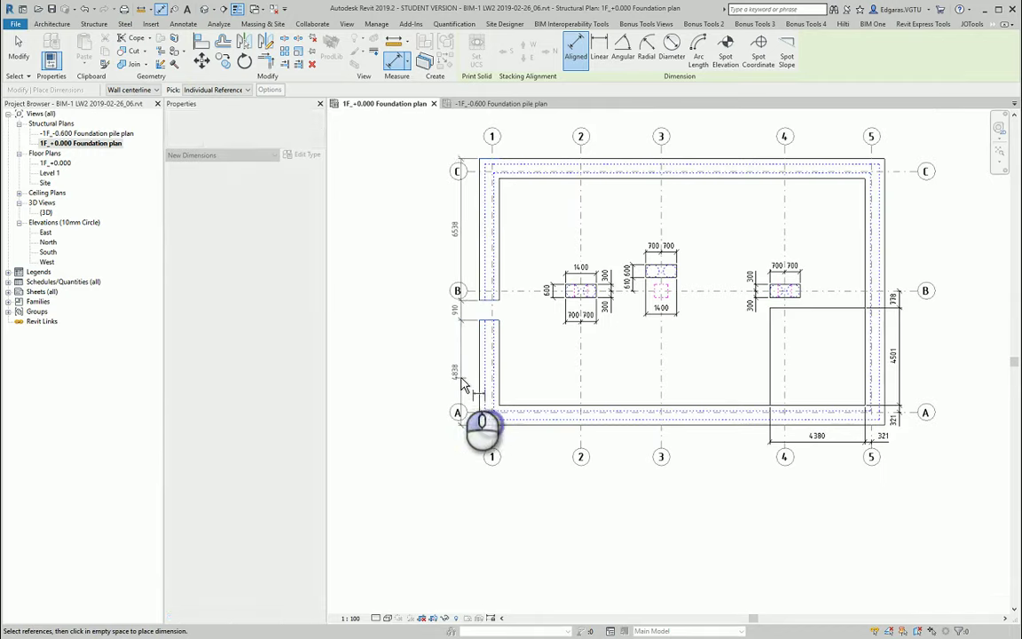
scroll(472, 366, "up", 2)
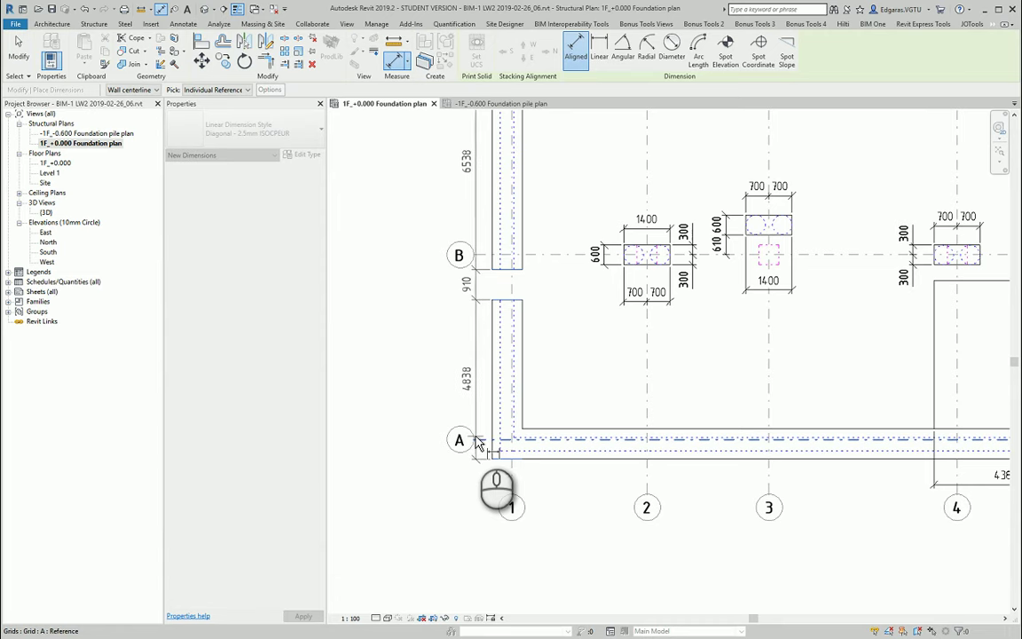
middle_click_drag(468, 379, 470, 448)
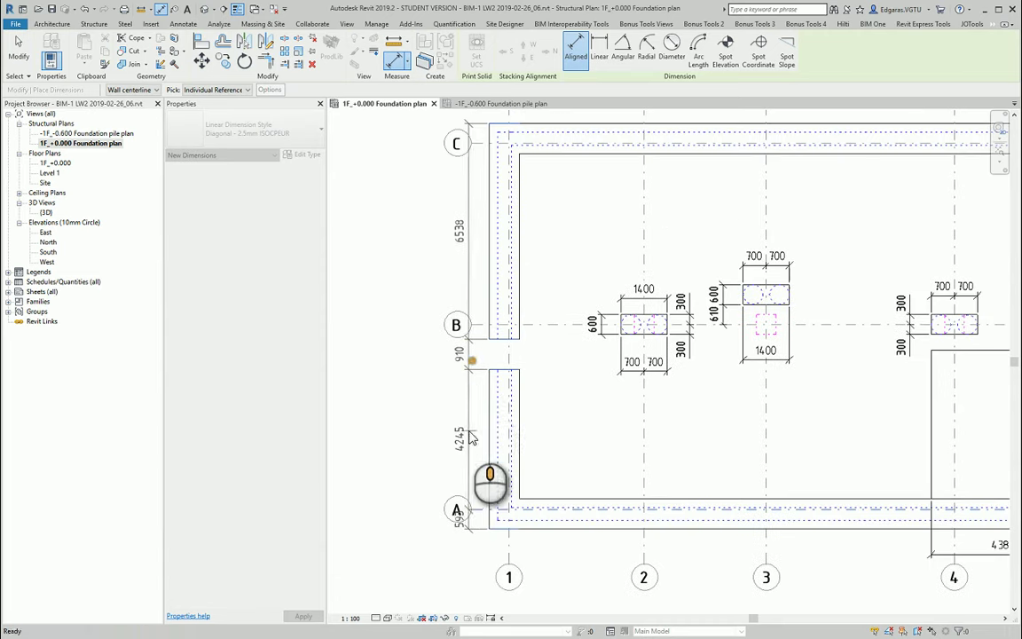
left_click(471, 506)
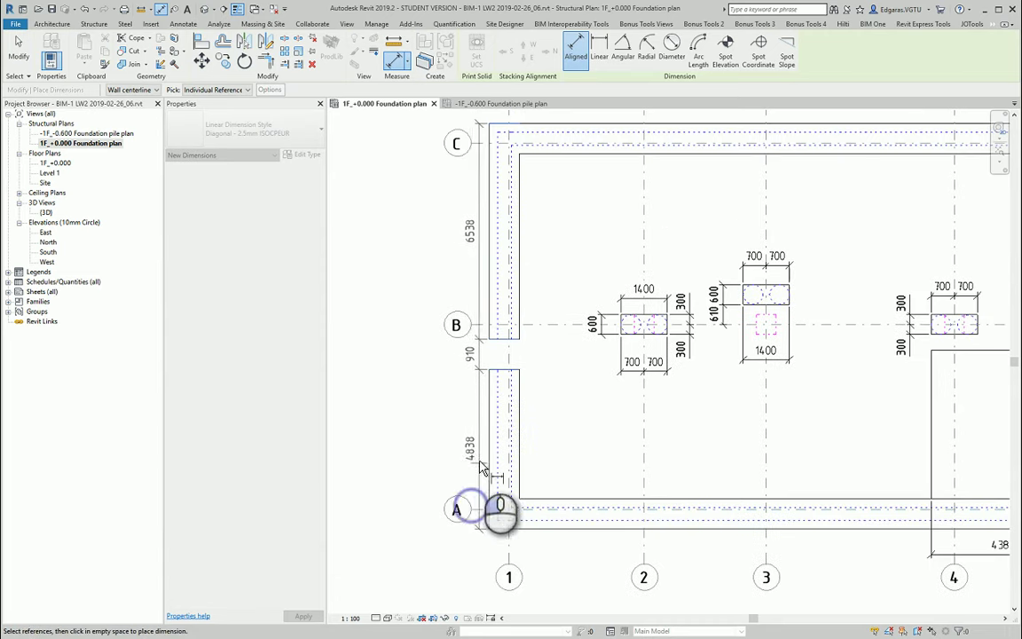
key("Escape")
key("Escape")
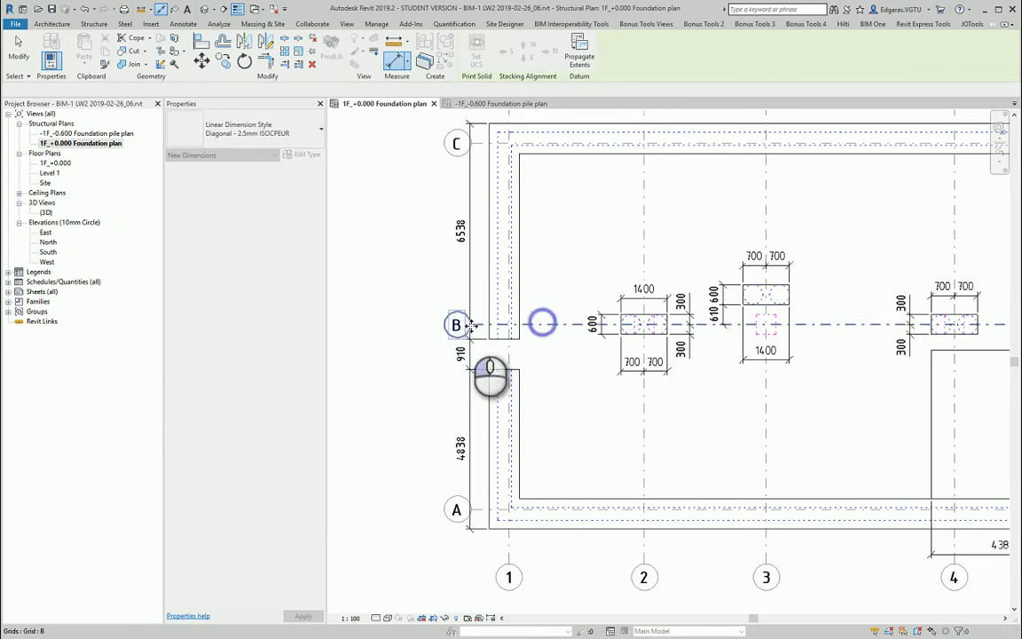
Step: Extend the left end of grid B outward so the grid bubbles clear the wall opening dimension string
left_click(471, 328)
left_click_drag(473, 330, 415, 325)
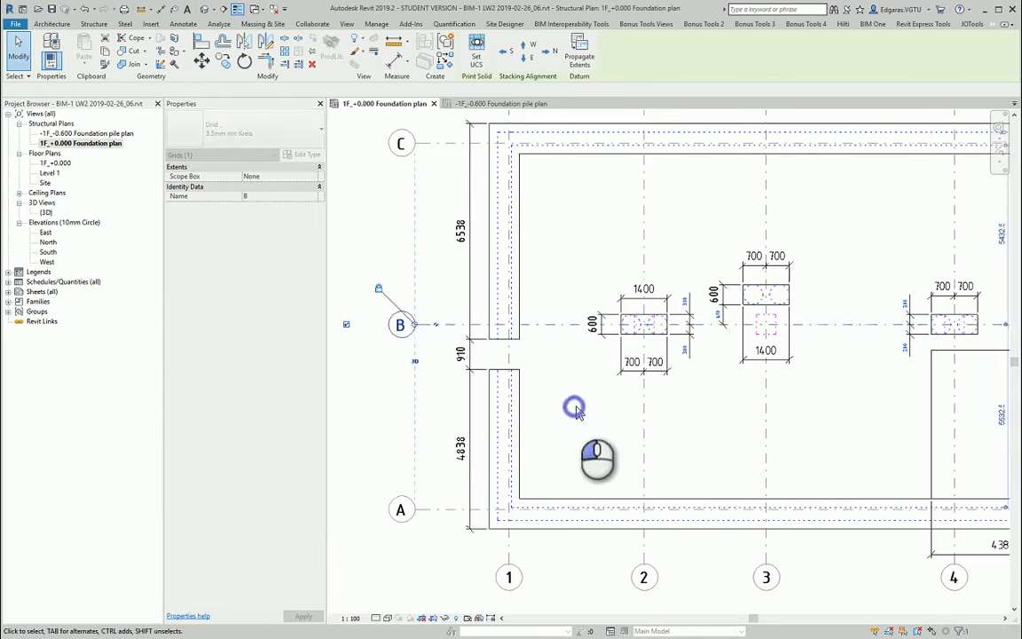
left_click(575, 406)
Step: Place a second vertical dimension string on the left through the outer foundation edges and grids A and C
key("d")
key("i")
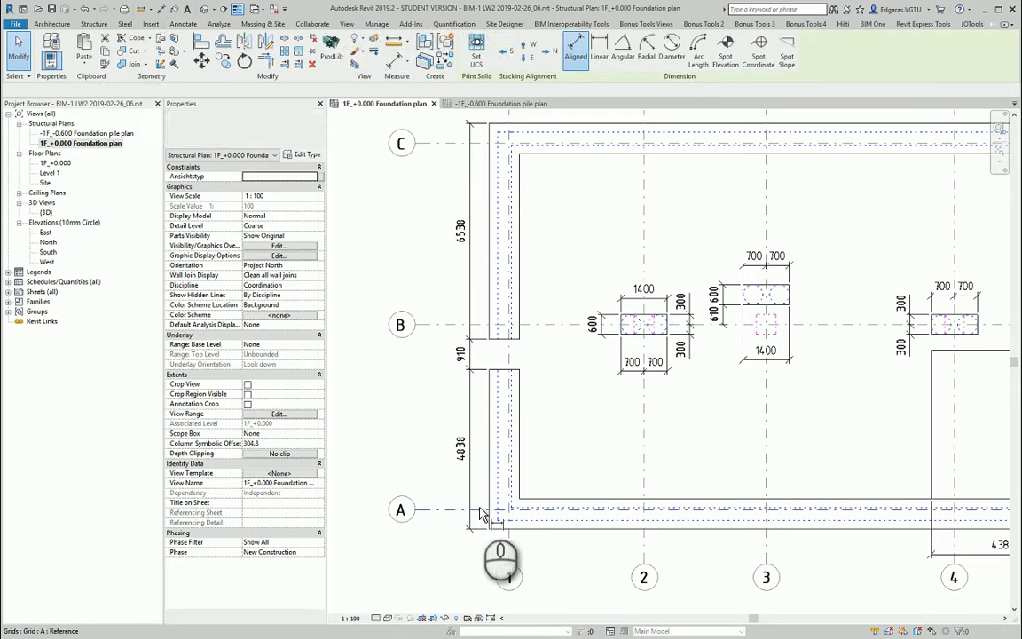
left_click(507, 530)
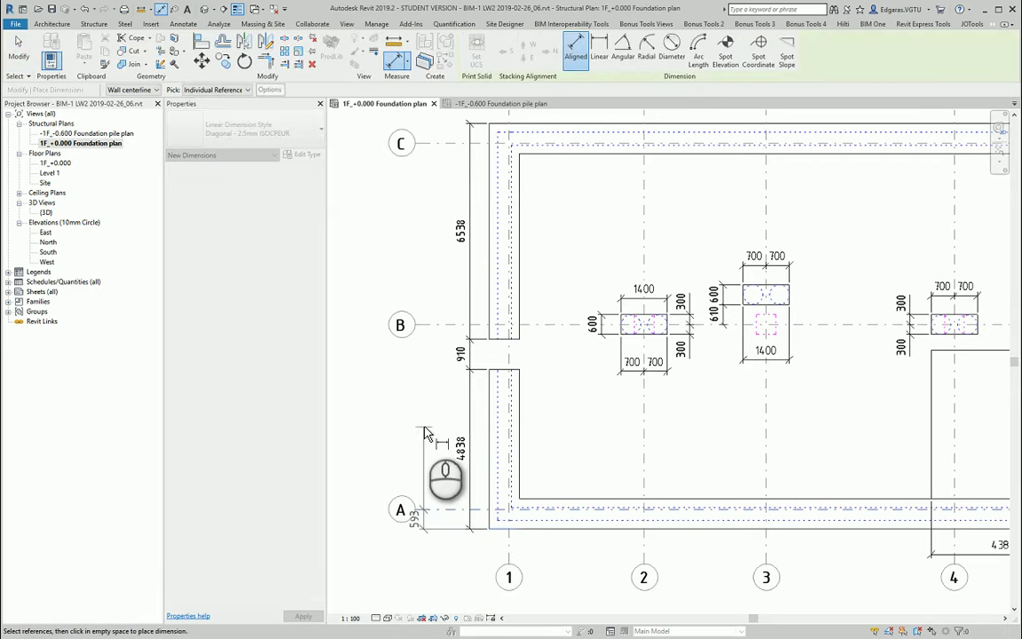
left_click(496, 443)
left_click(501, 126)
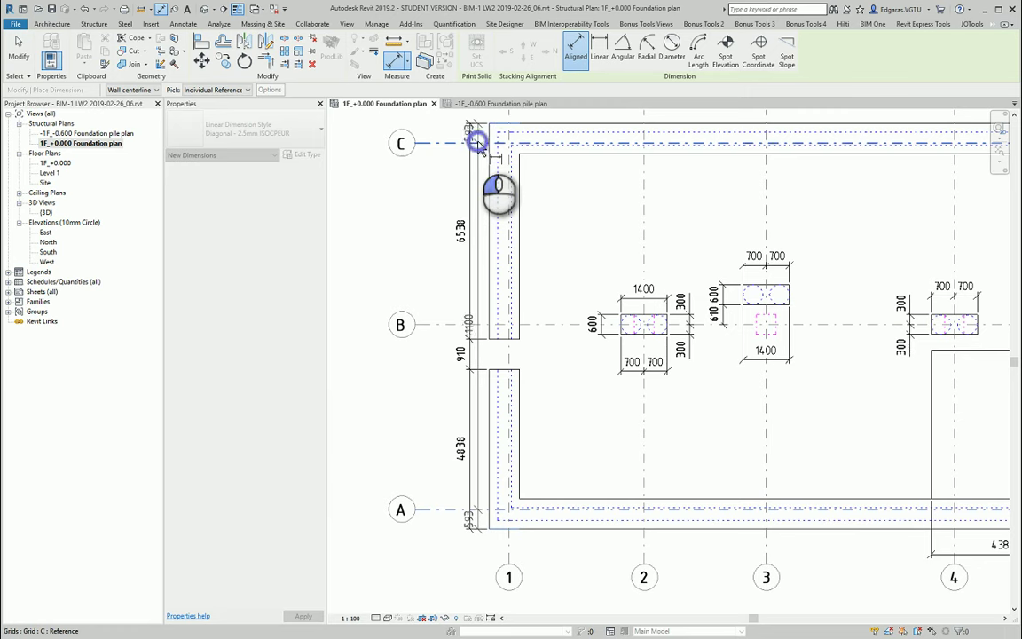
left_click(438, 164)
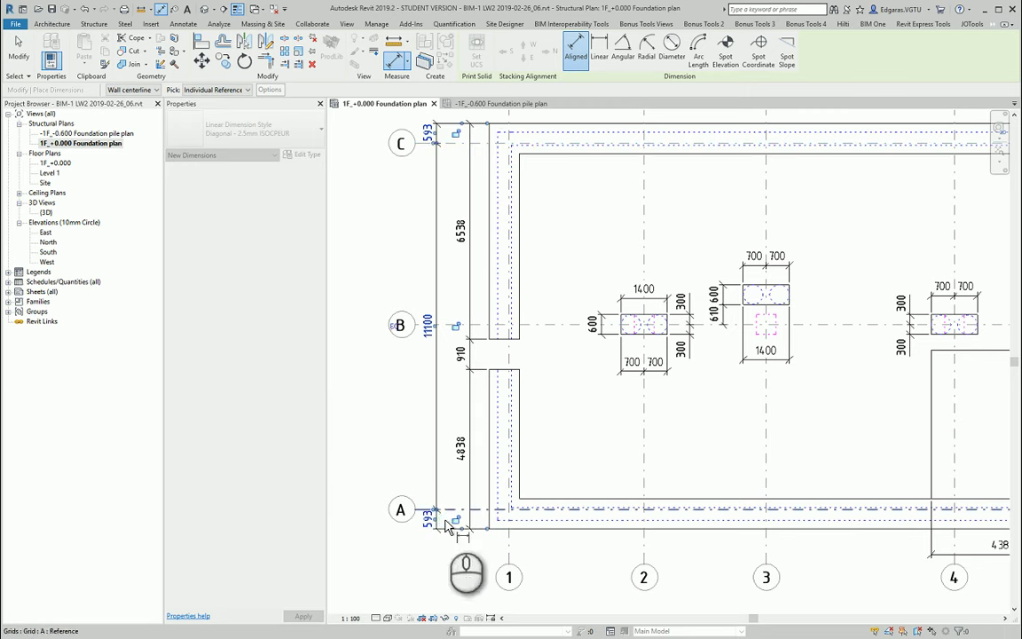
Step: Place an overall vertical dimension between the lower and upper outer foundation edges, outside the other left-hand strings
left_click(449, 520)
left_click(497, 529)
left_click(499, 127)
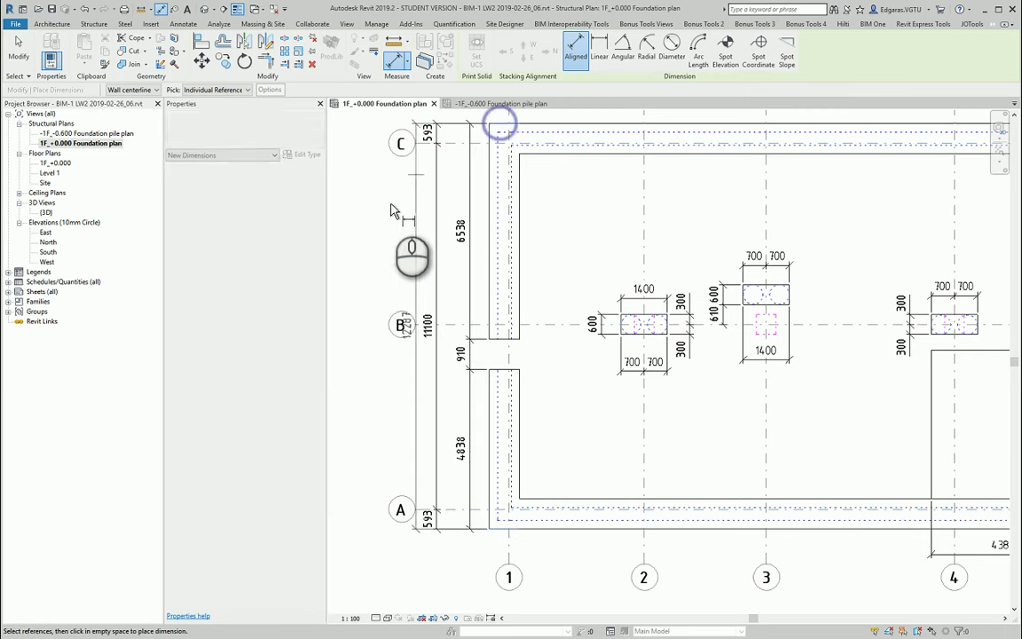
left_click(404, 208)
left_click(359, 285)
key("Escape")
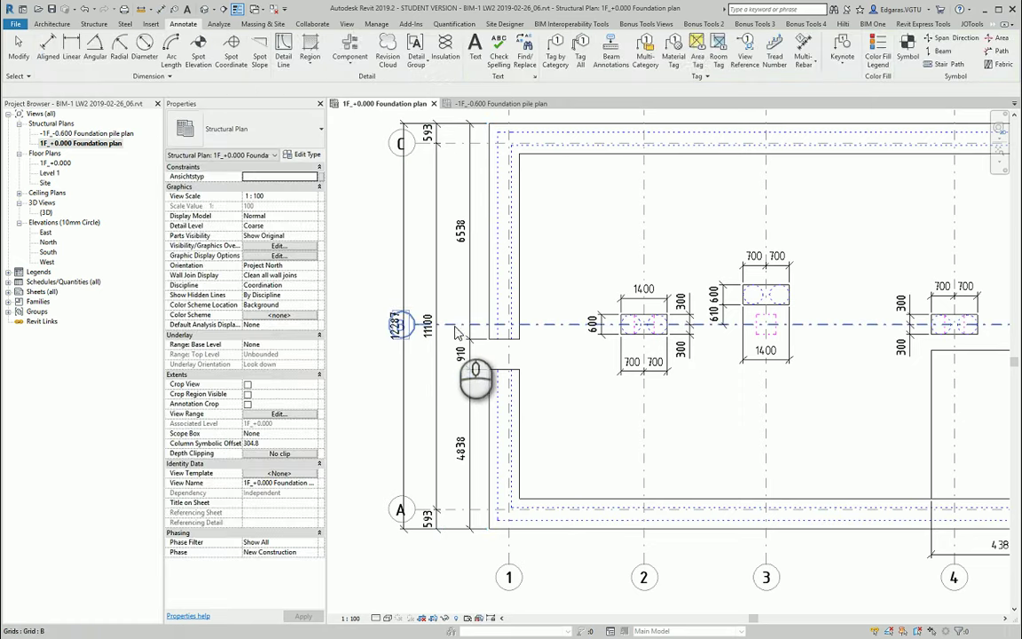
Step: Extend the left end of grid B further outward so its bubble clears the overall vertical dimension
left_click(453, 324)
mouse_move(414, 324)
left_mouse_down()
mouse_move(377, 326)
mouse_move(375, 337)
left_mouse_up()
left_click(413, 423)
Step: Place an overall horizontal dimension above the plan between the left and right outer foundation edges
middle_click_drag(448, 231, 411, 306)
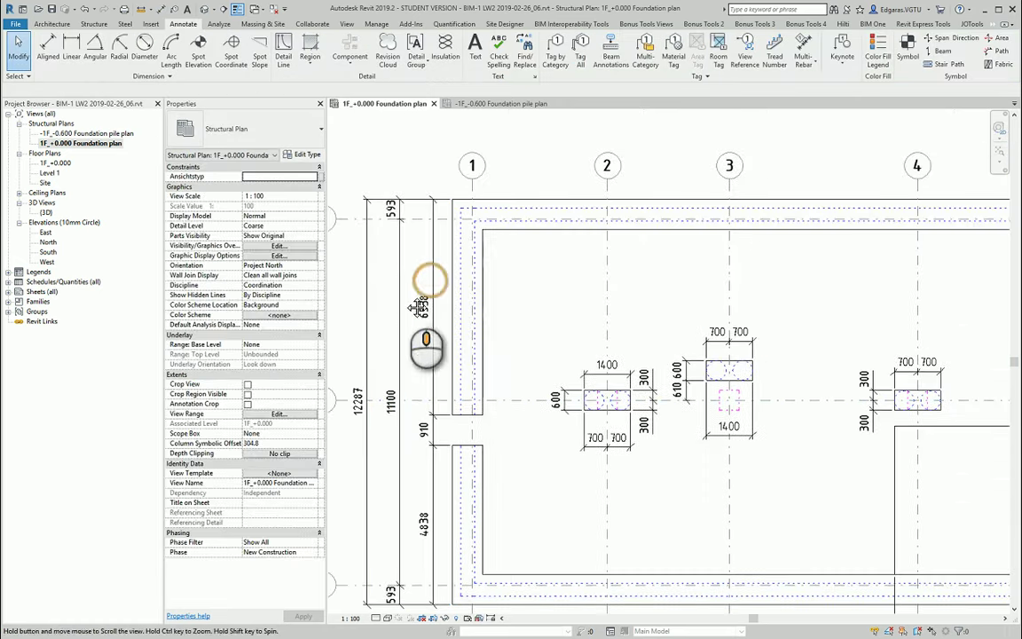
scroll(391, 251, "down", 1)
middle_click_drag(535, 278, 505, 285)
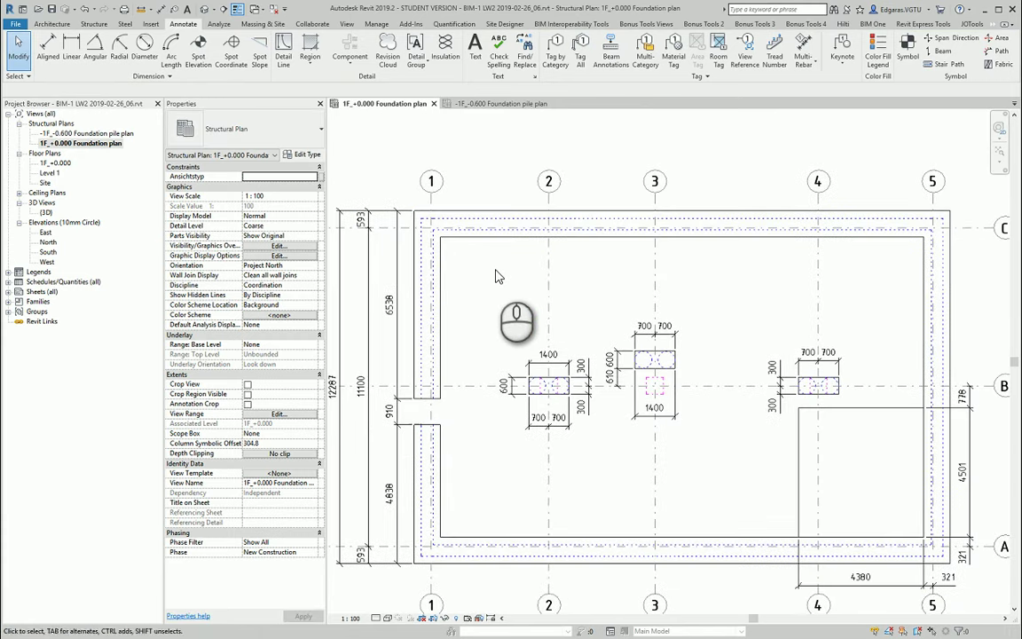
key("d")
key("i")
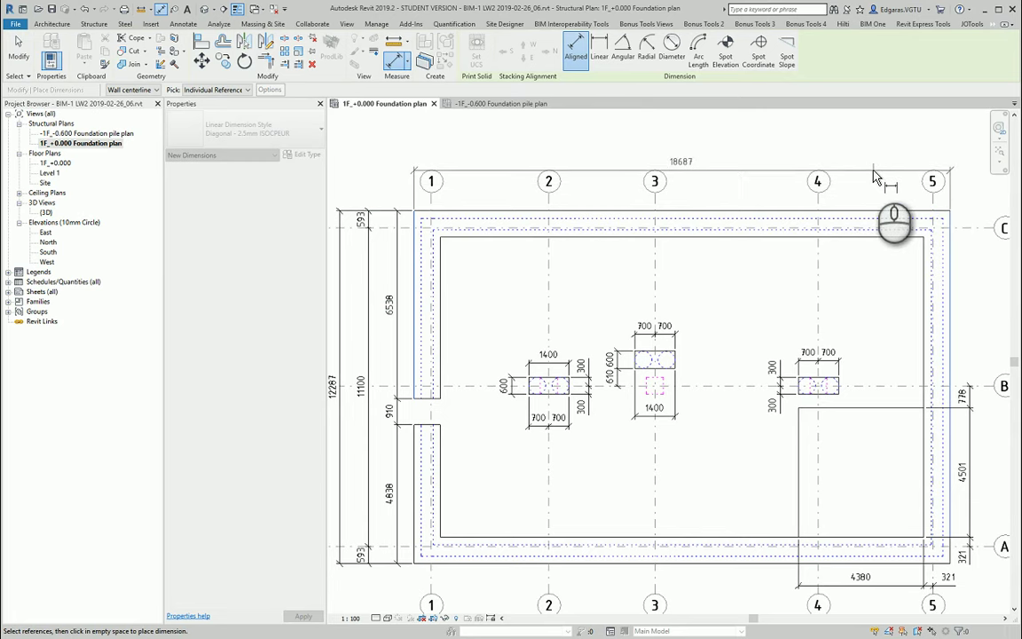
left_click(873, 177)
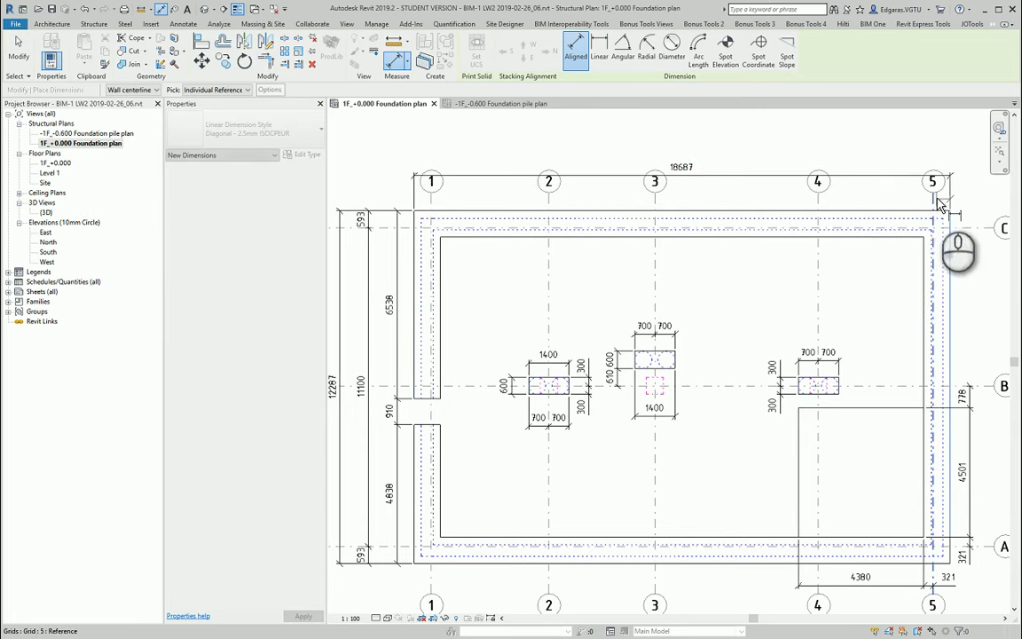
Step: Place a horizontal dimension string above the plan through the outer foundation edges and grids 1 to 5
left_click(935, 196)
left_click(416, 231)
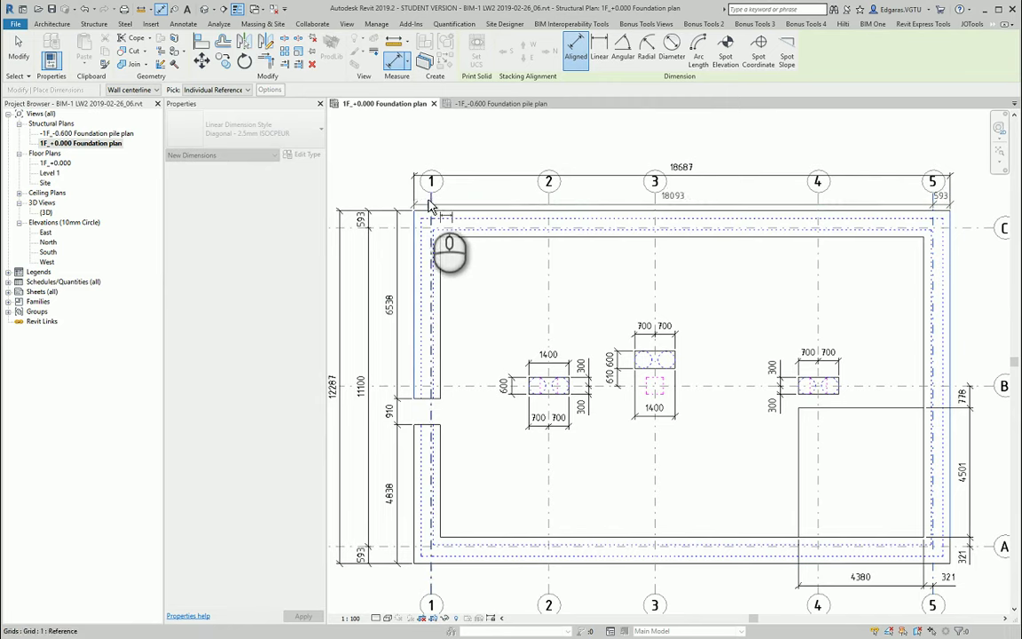
left_click(548, 199)
left_click(655, 197)
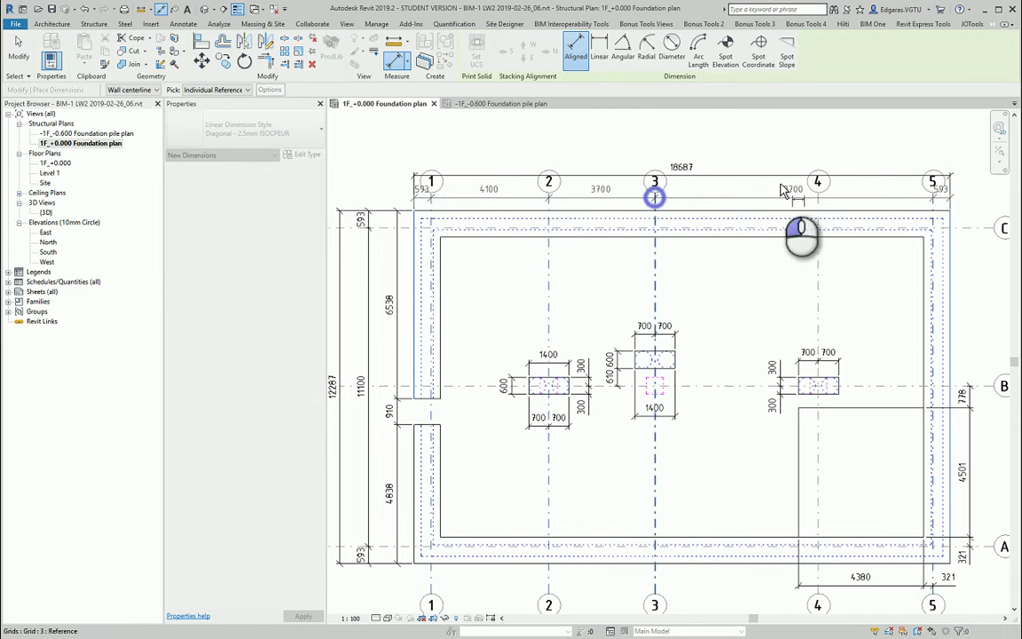
left_click(816, 197)
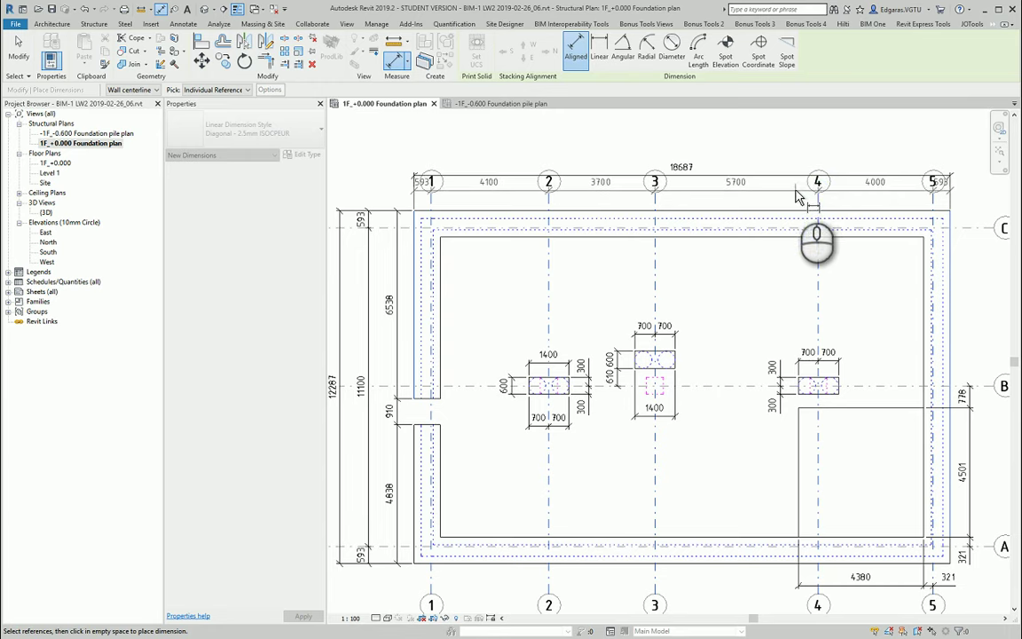
left_click(796, 196)
key("Escape")
Step: Move the overall horizontal dimension further above the plan and extend grid 4's upper end so the bubbles clear both strings
left_click(791, 170)
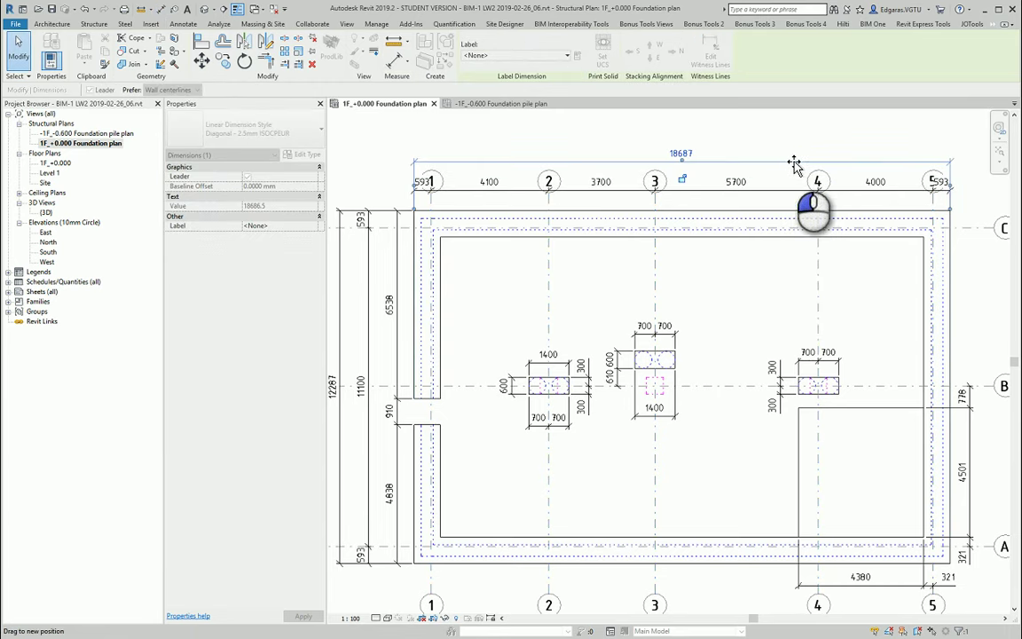
left_click(817, 191)
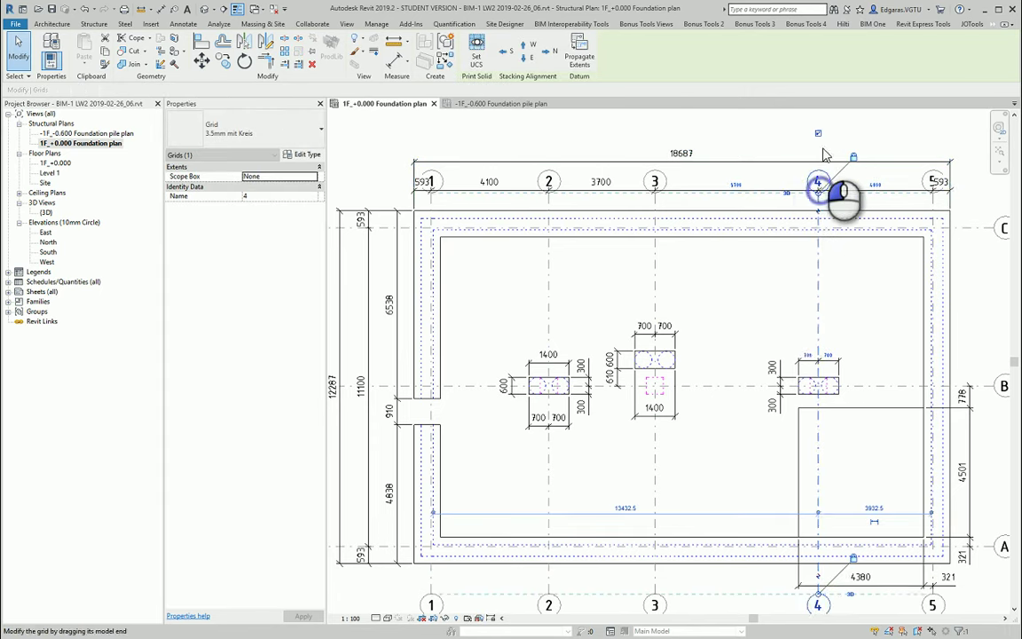
left_click_drag(823, 153, 823, 156)
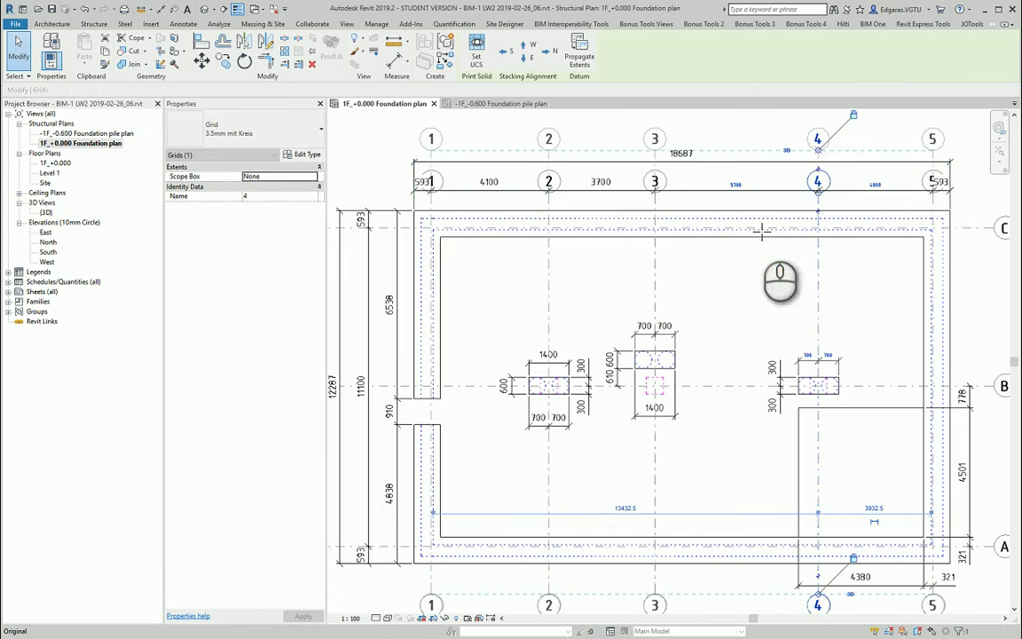
Step: Add grid B as a witness line to the vertical grid dimension string beside the plan's left side
left_click(741, 290)
middle_click_drag(762, 292, 596, 260)
mouse_move(814, 267)
middle_mouse_down()
mouse_move(778, 276)
mouse_move(720, 243)
middle_mouse_up()
mouse_move(419, 339)
middle_mouse_down()
mouse_move(726, 308)
mouse_move(646, 372)
mouse_move(427, 289)
middle_mouse_up()
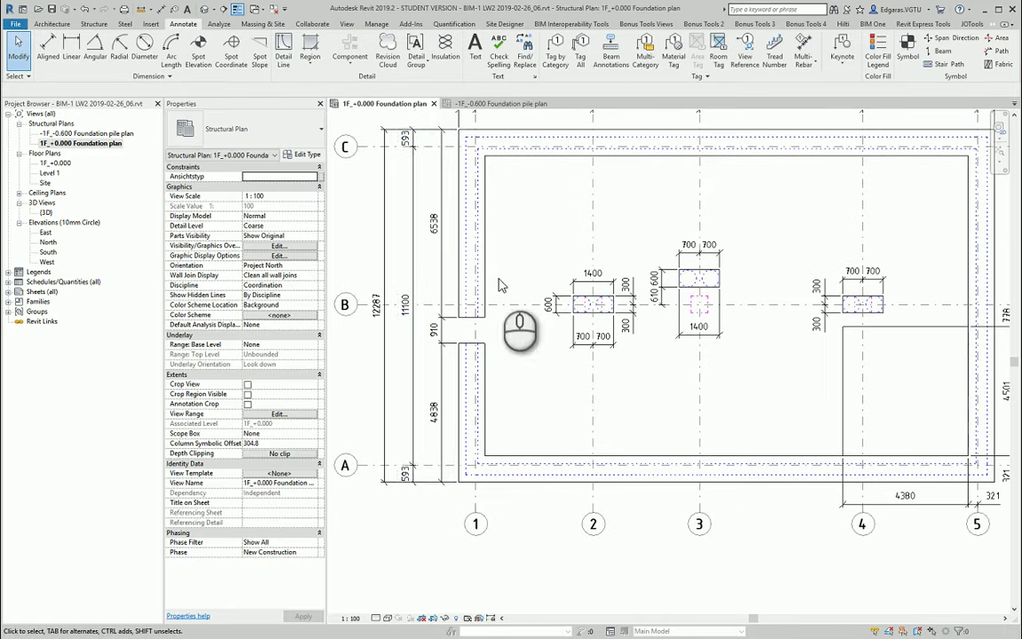
left_click(434, 298)
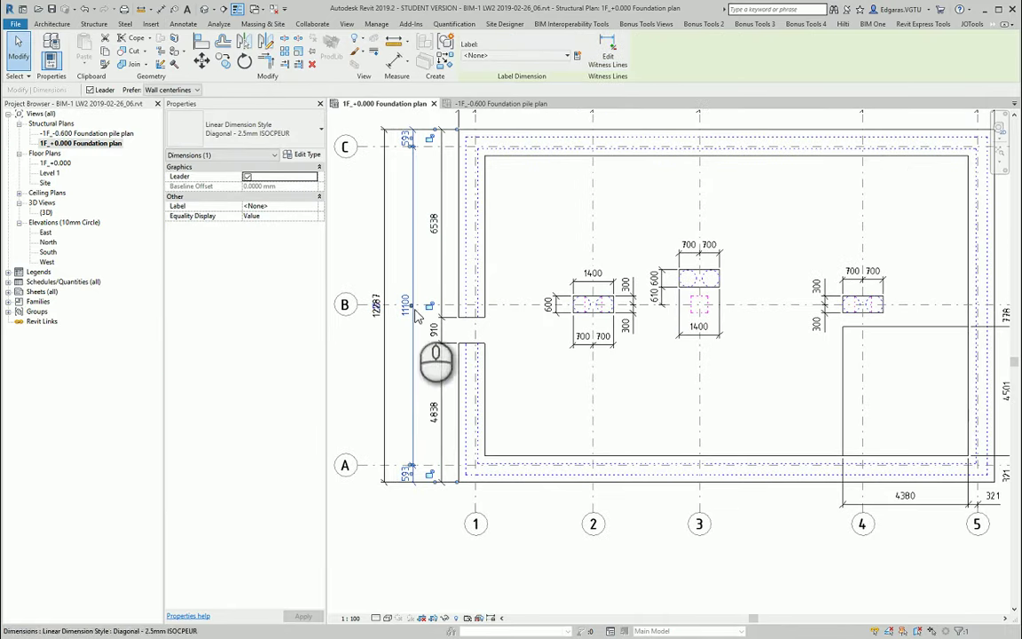
left_click(607, 52)
left_click(498, 303)
left_click(522, 351)
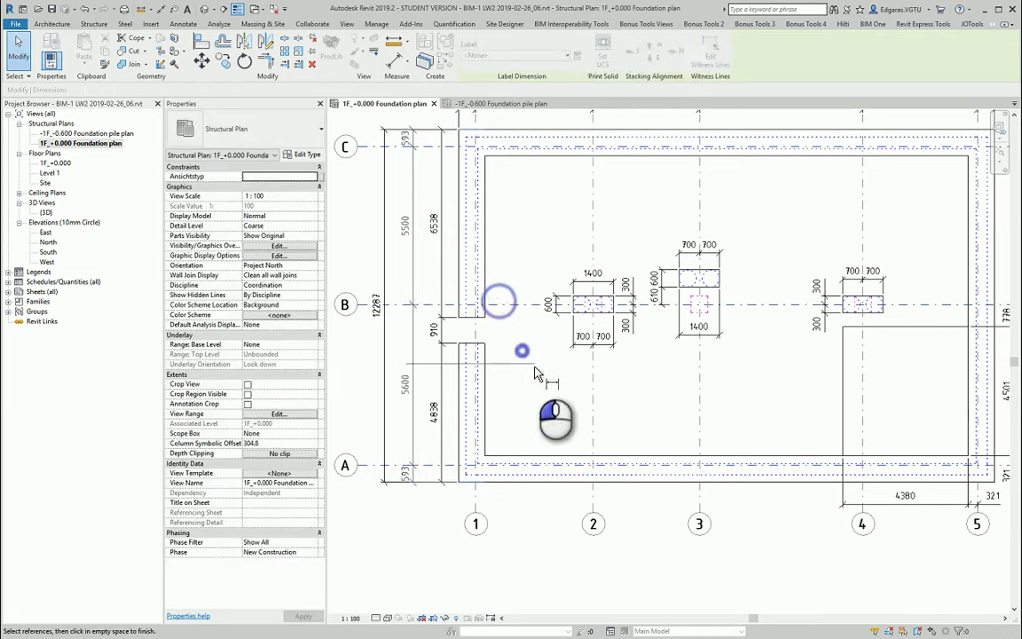
Step: Place an overall horizontal dimension below the plan between the left and right outer foundation edges
middle_click_drag(651, 390, 595, 399)
key("d")
key("i")
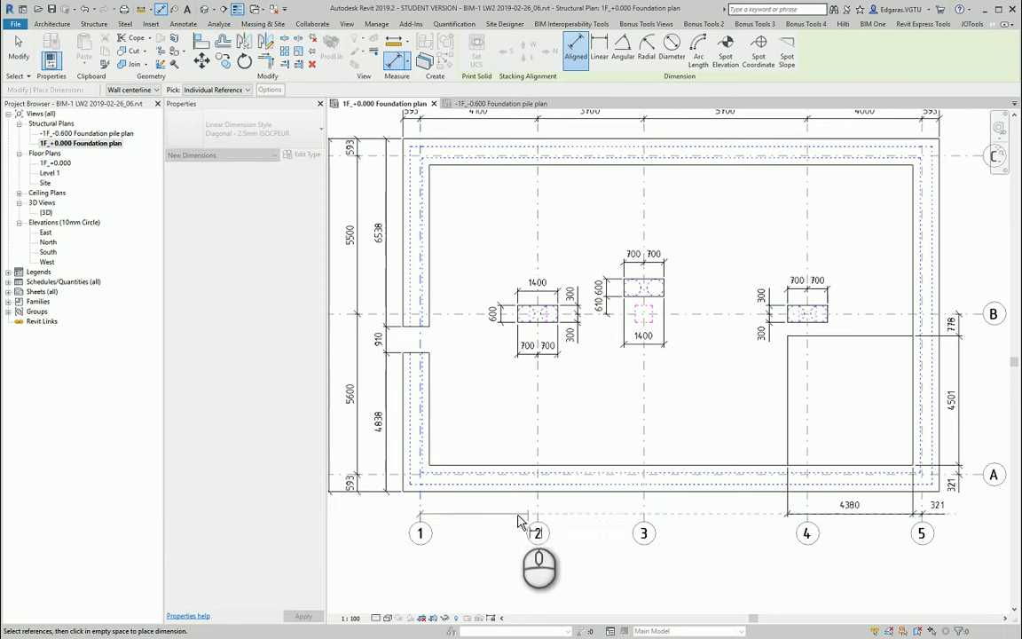
left_click(419, 512)
left_click(402, 479)
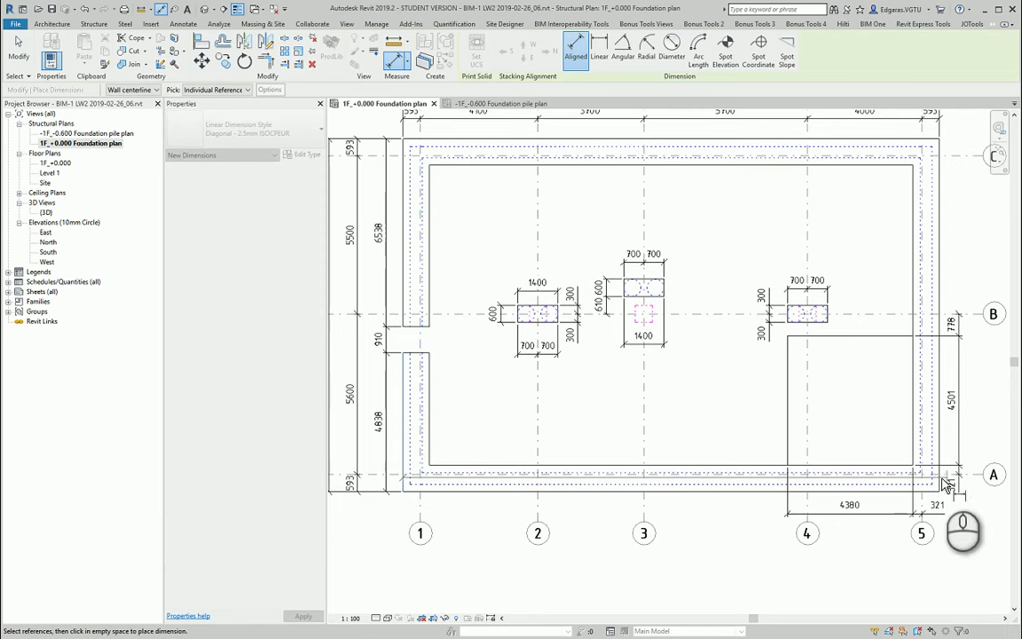
left_click(958, 538)
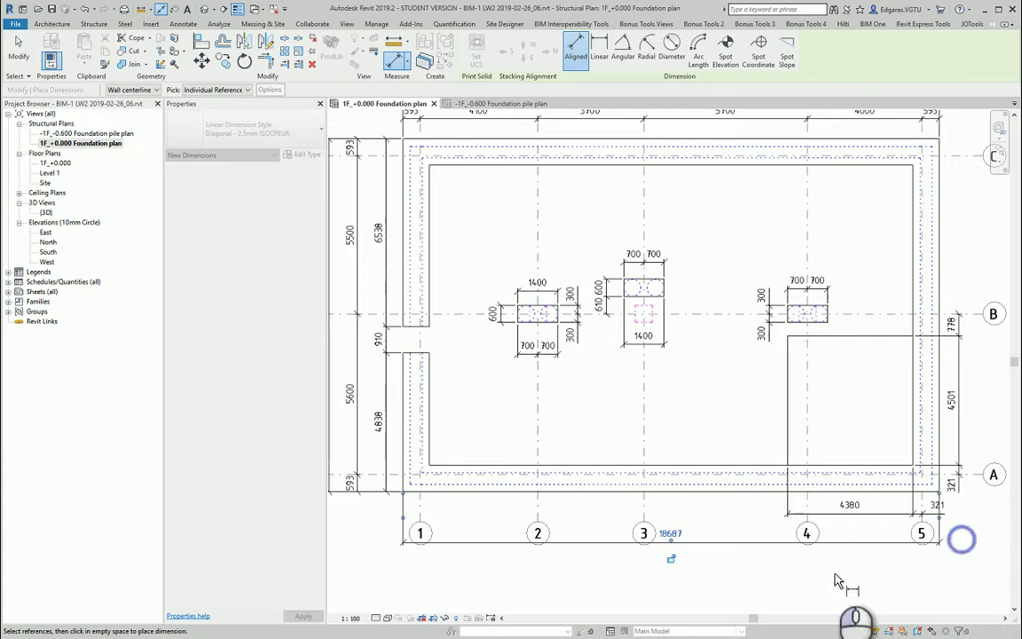
Step: Place a horizontal dimension string below the plan through the outer foundation edges and grids 1 to 5
middle_click_drag(834, 572, 795, 537)
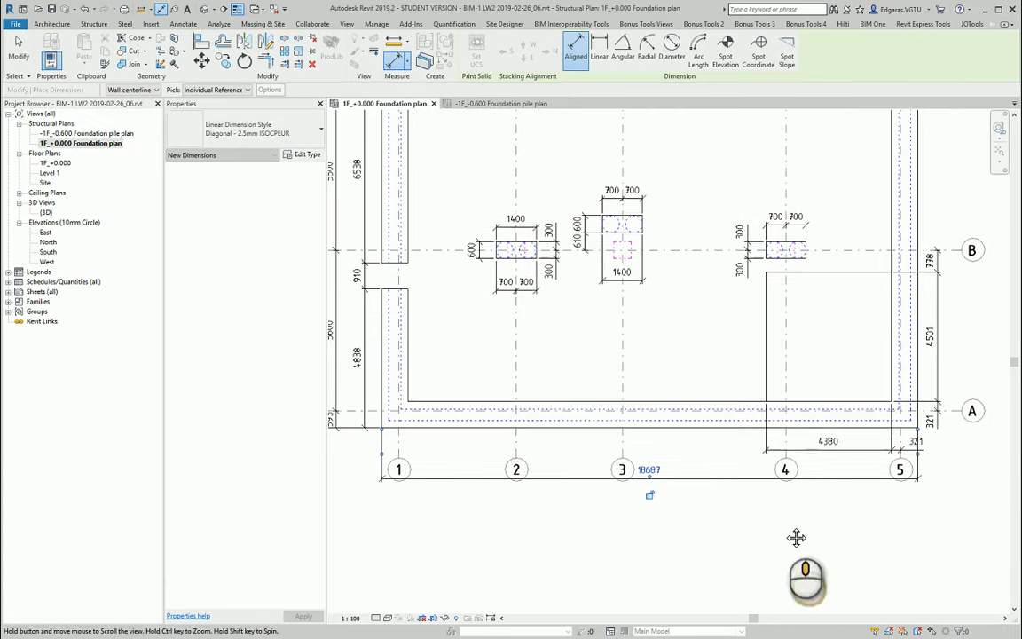
left_click(384, 412)
left_click(396, 465)
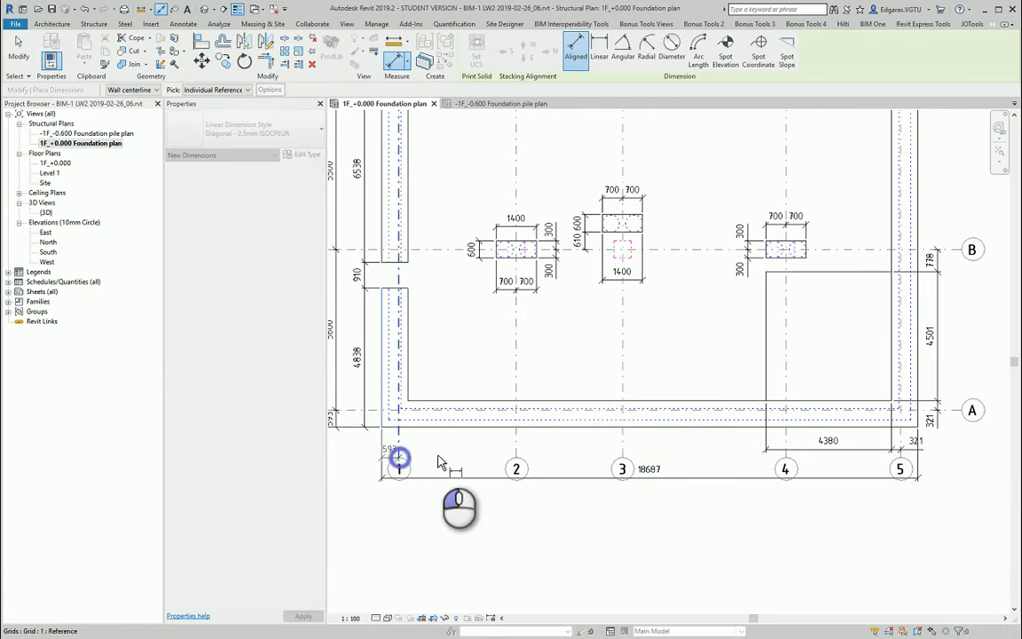
left_click(514, 465)
left_click(622, 463)
left_click(786, 457)
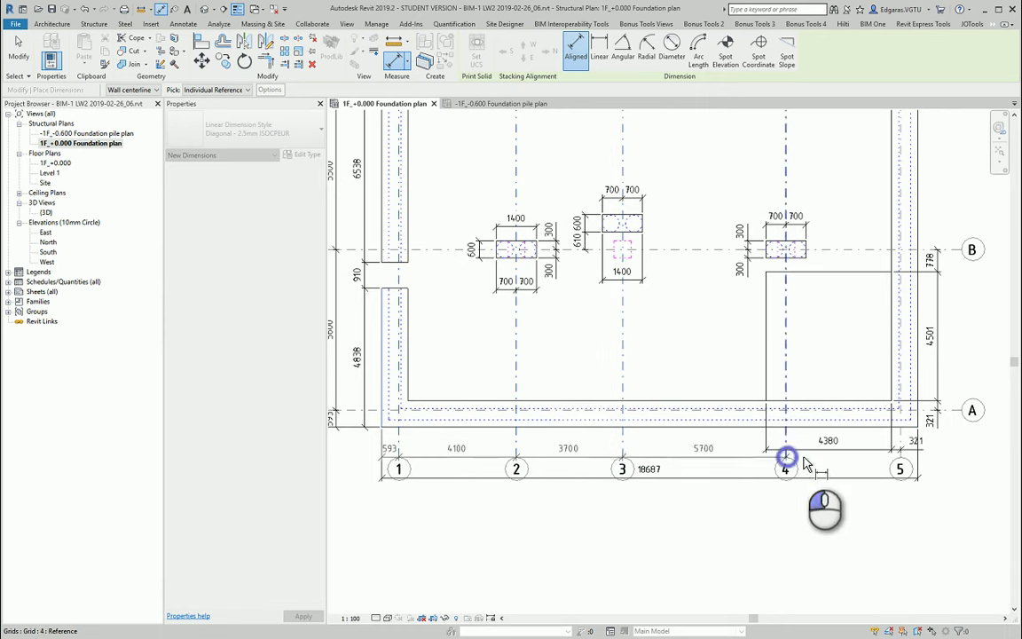
left_click(899, 460)
left_click(916, 417)
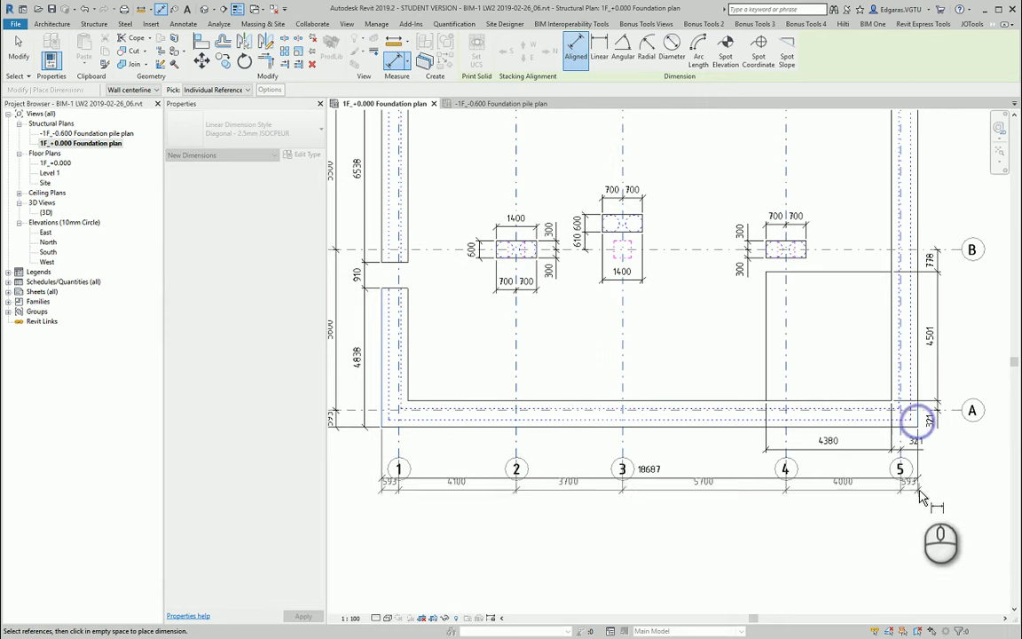
left_click(898, 513)
key("Escape")
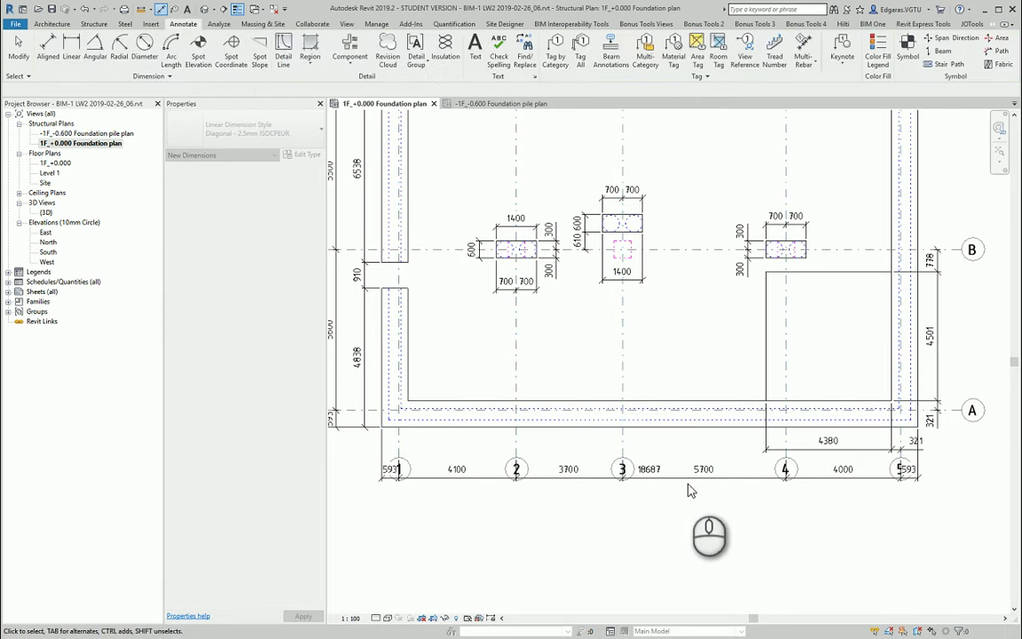
Step: Move the overall horizontal dimension further below the plan and extend grid 3's lower end so the bubbles clear both strings
left_click_drag(690, 486, 699, 506)
left_click(656, 447)
left_click(625, 448)
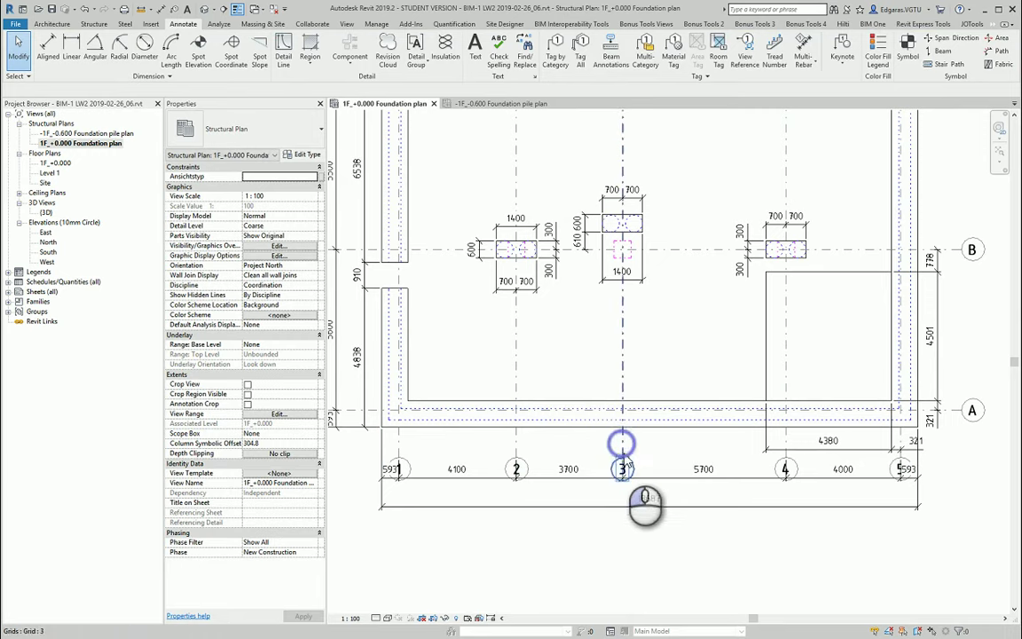
left_click(623, 461)
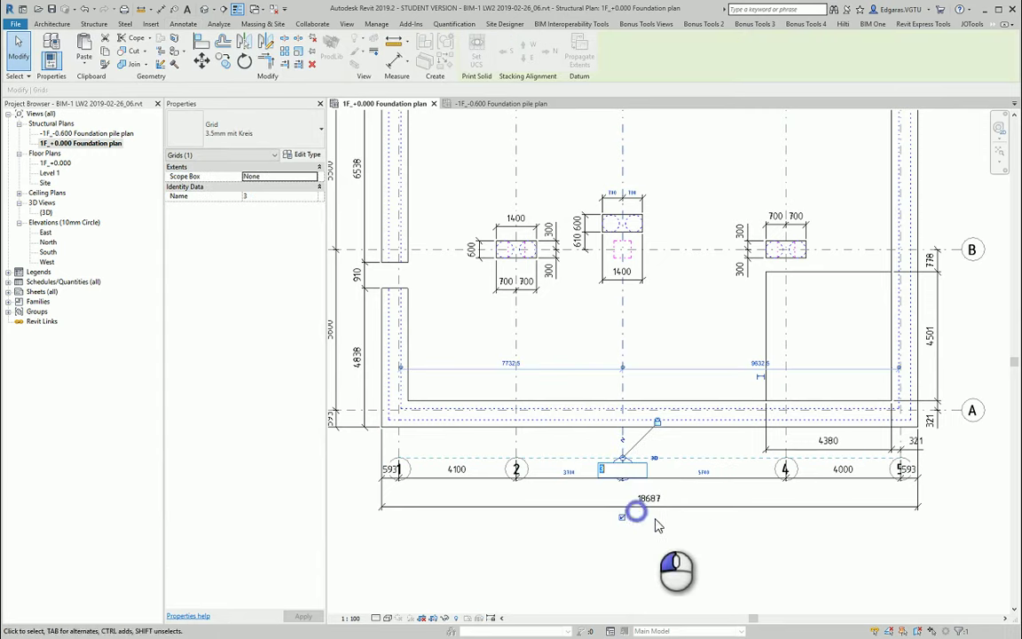
left_click_drag(623, 457, 630, 518)
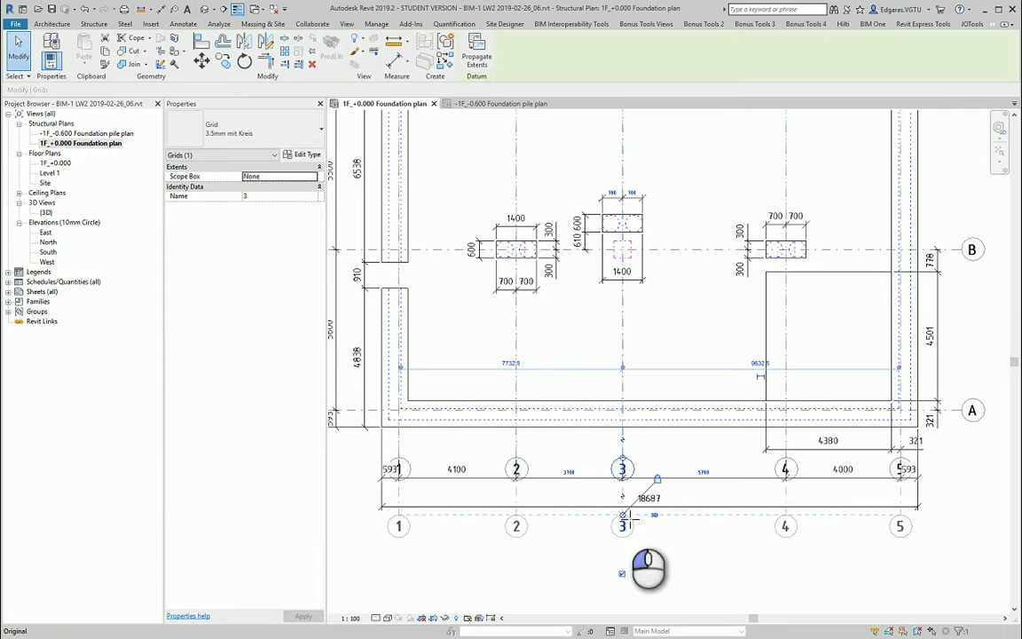
Step: Dimension the lower foundation strip from both edges to grid A and across its full width, moving the overlapping dimension texts outside the strip
middle_click_drag(959, 453, 763, 510)
scroll(853, 431, "down", 2)
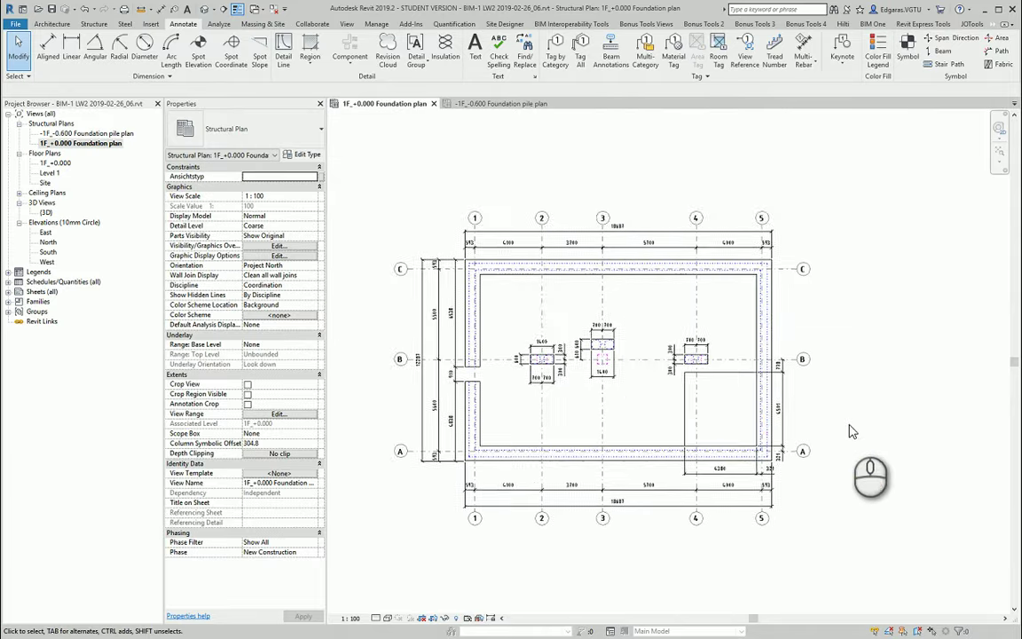
middle_click_drag(820, 438, 875, 434)
scroll(612, 321, "up", 2)
middle_click_drag(791, 451, 674, 432)
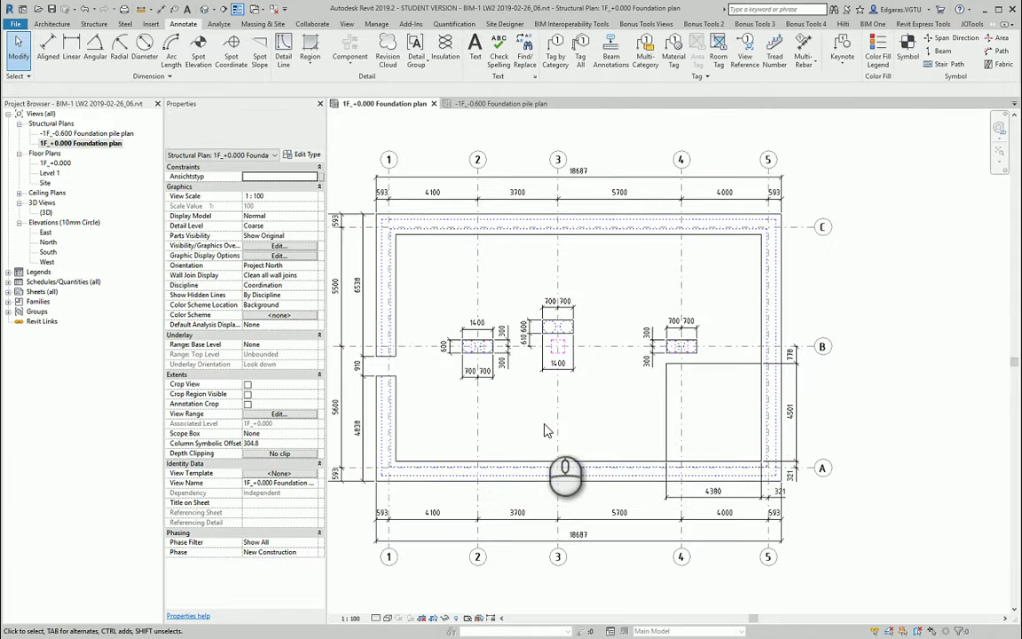
scroll(486, 465, "up", 3)
key("d")
key("i")
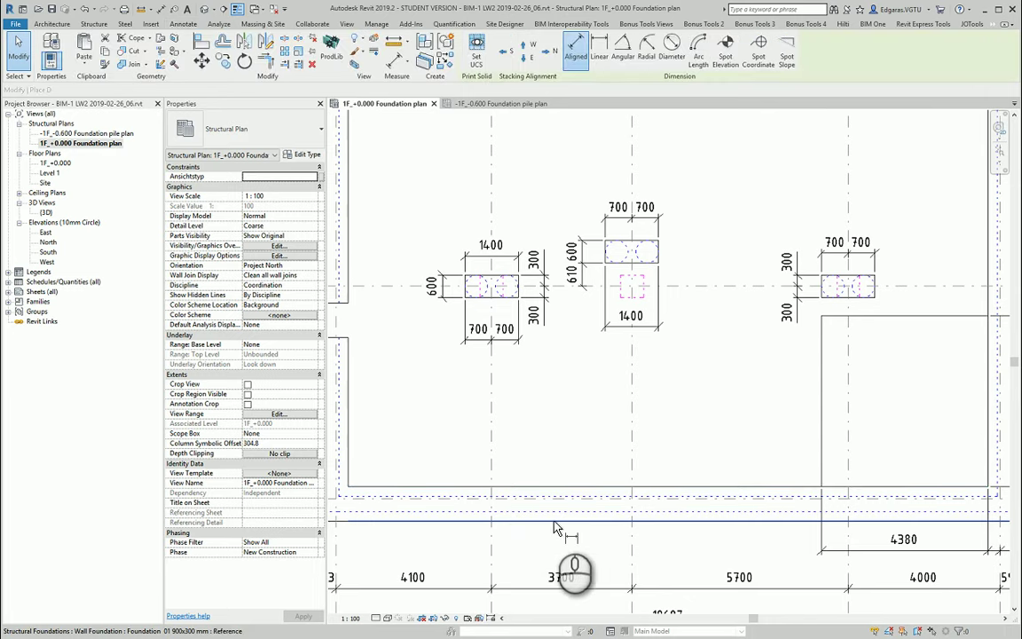
left_click(572, 488)
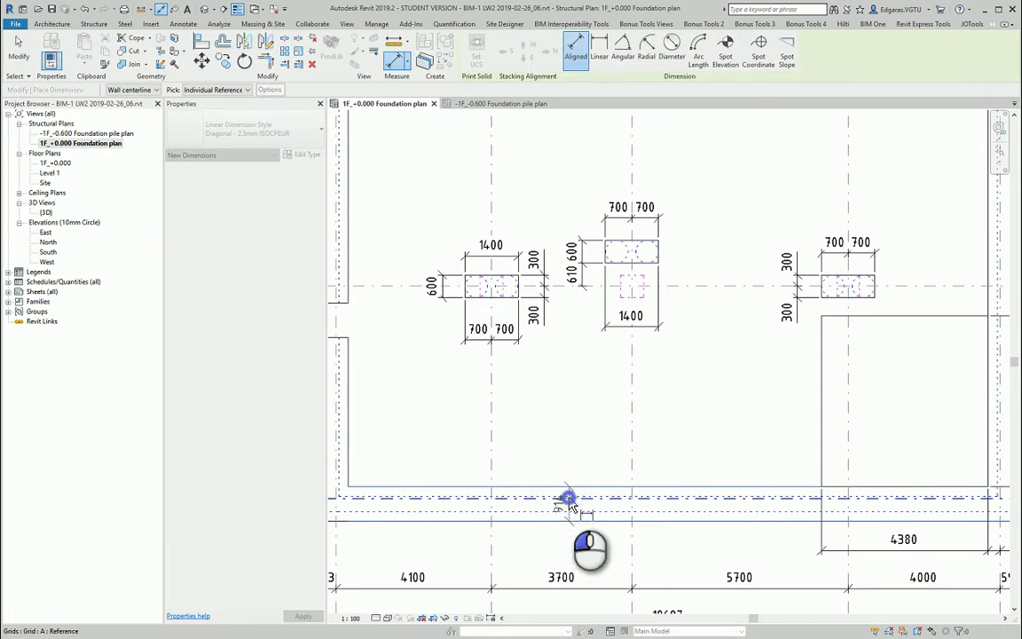
left_click(557, 546)
scroll(541, 512, "up", 3)
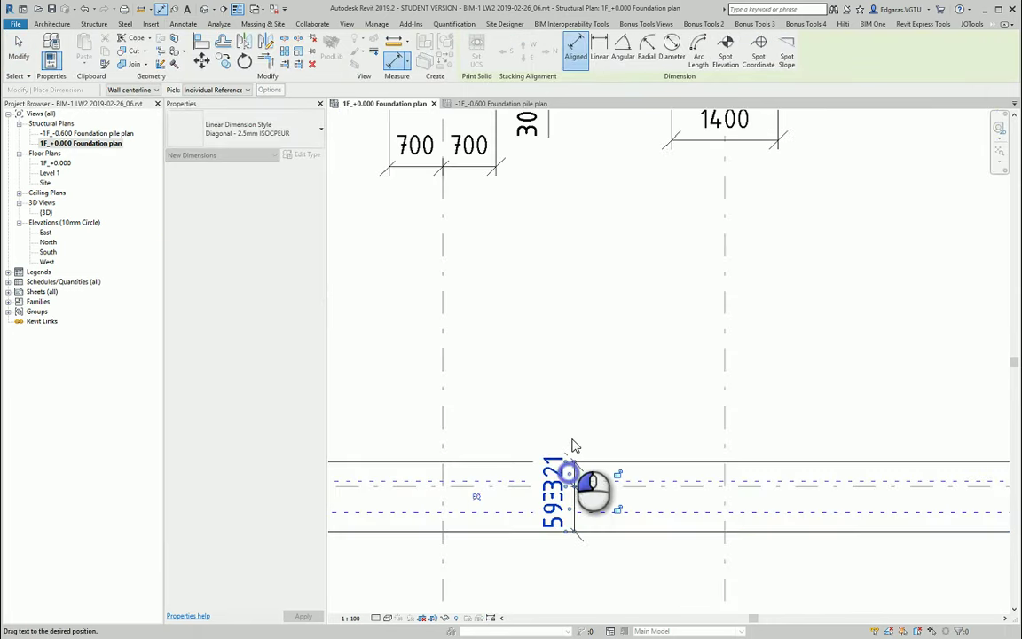
left_click(514, 530)
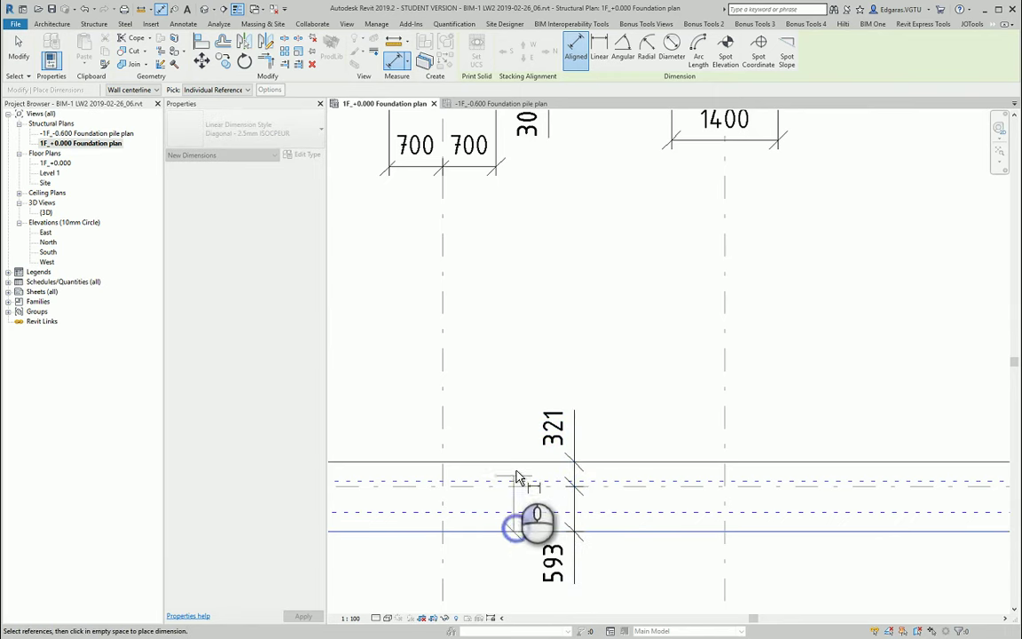
left_click(506, 559)
Step: Dimension the left foundation strip from both edges to grid 1 and across its full width, with the inner offset's text moved into the room
scroll(530, 476, "down", 4)
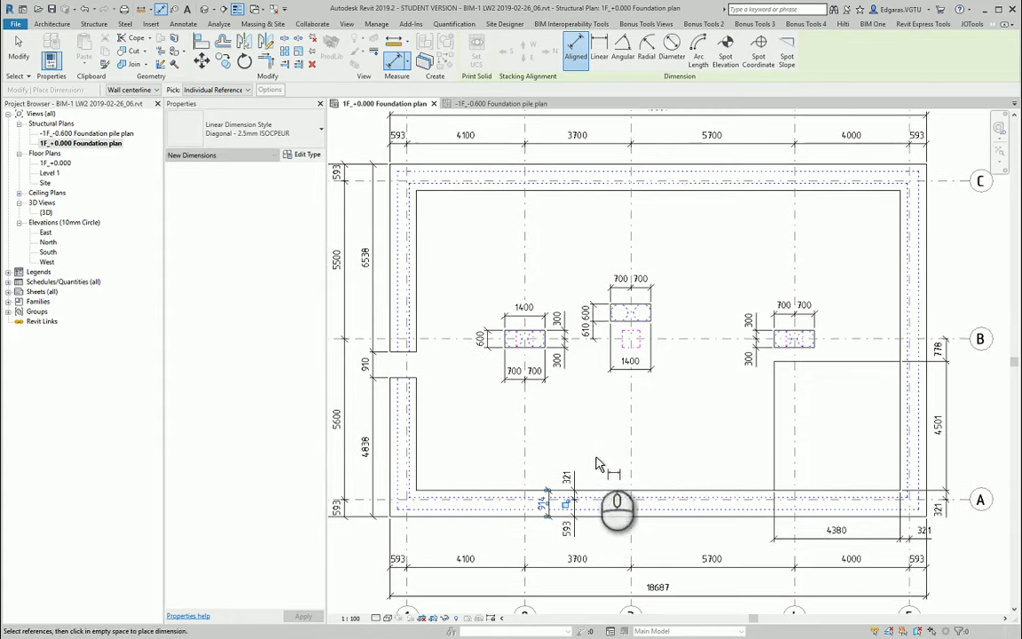
middle_click_drag(597, 464, 587, 487)
scroll(601, 440, "down", 2)
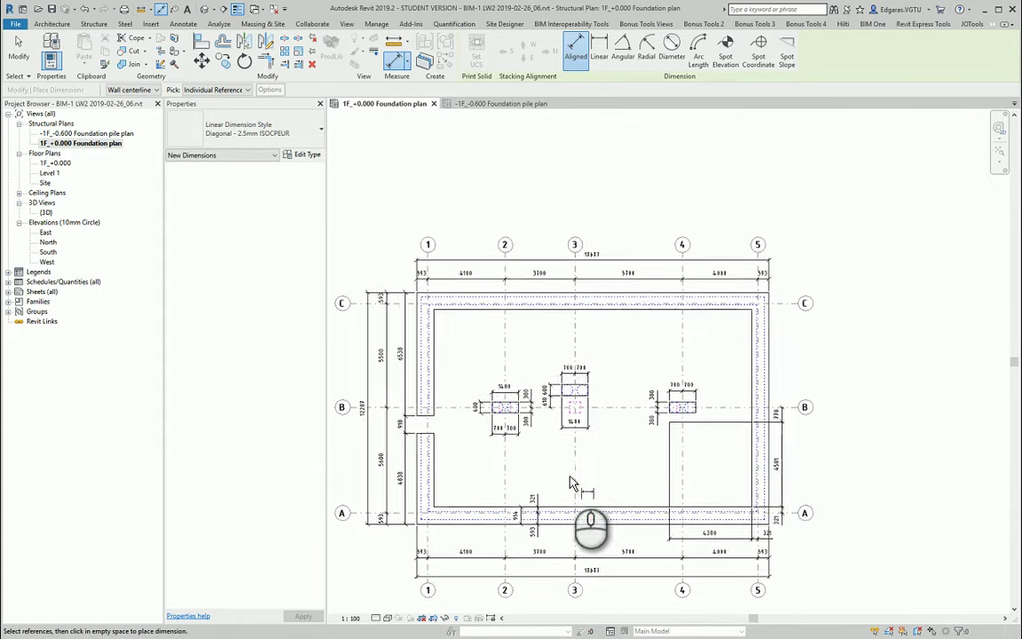
scroll(524, 511, "up", 3)
middle_click_drag(523, 541, 673, 537)
scroll(449, 443, "up", 2)
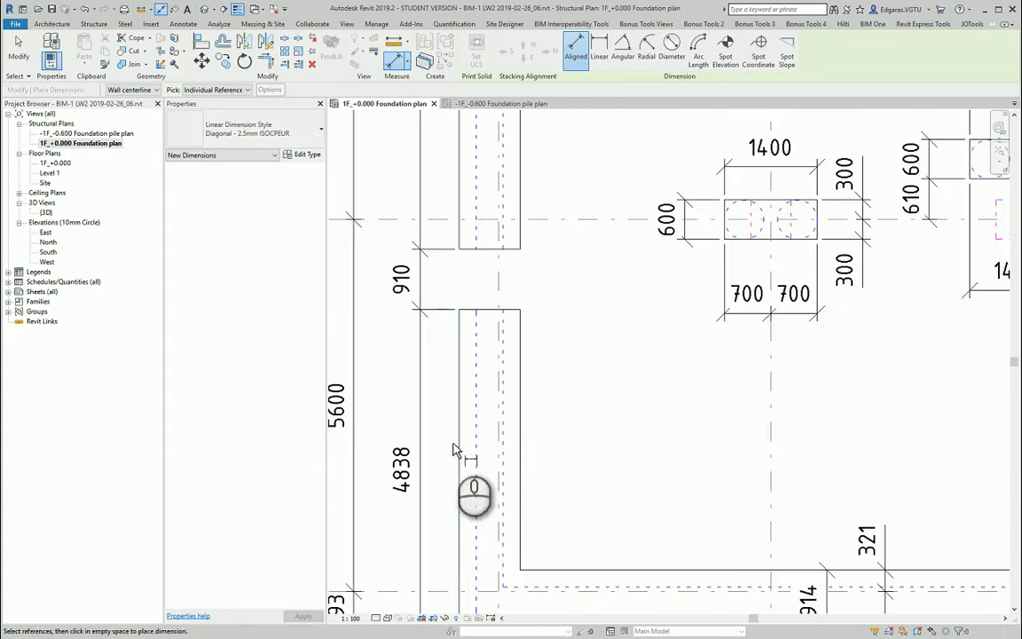
left_click(454, 442)
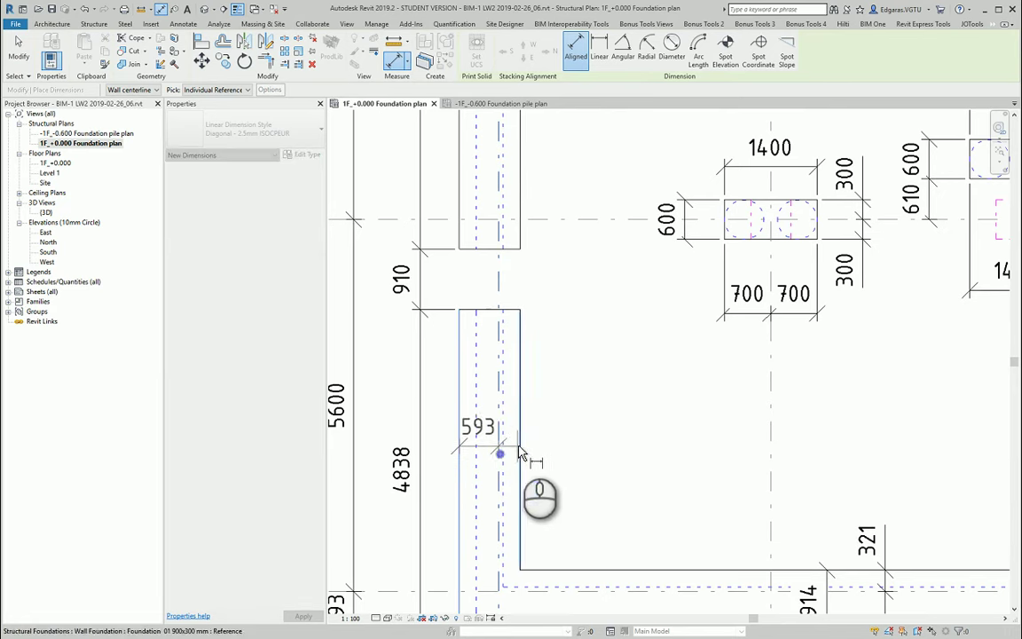
left_click(519, 450)
left_click(510, 433)
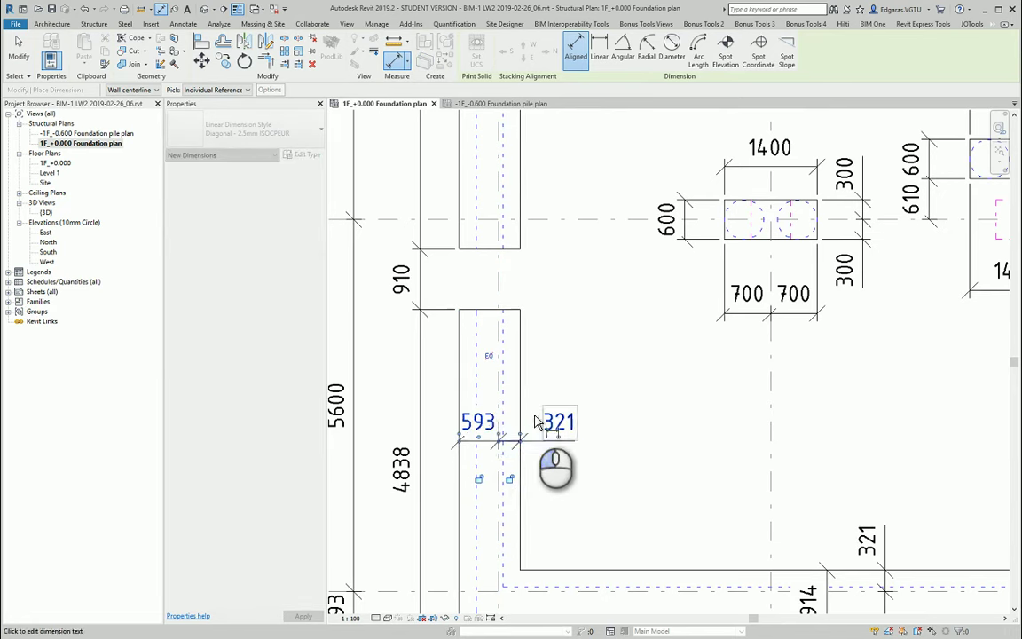
left_click(455, 388)
left_click(568, 379)
Step: Dimension the right foundation strip from both edges to grid 5 and across its full width, moving the inner offset's text inward
scroll(567, 379, "down", 4)
middle_click_drag(878, 364, 437, 423)
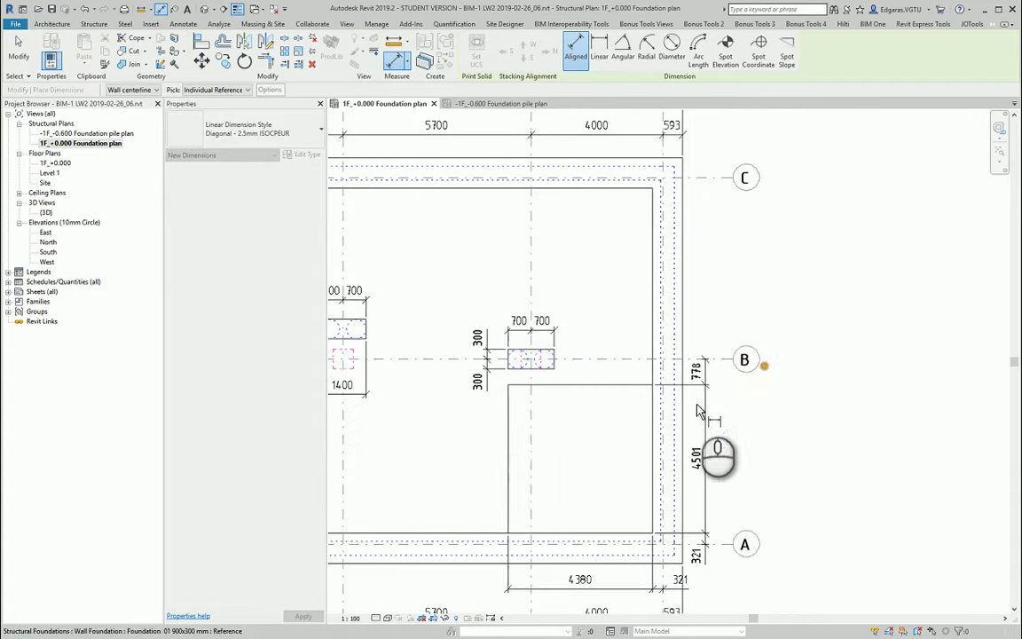
scroll(684, 331, "up", 3)
middle_click_drag(655, 331, 651, 459)
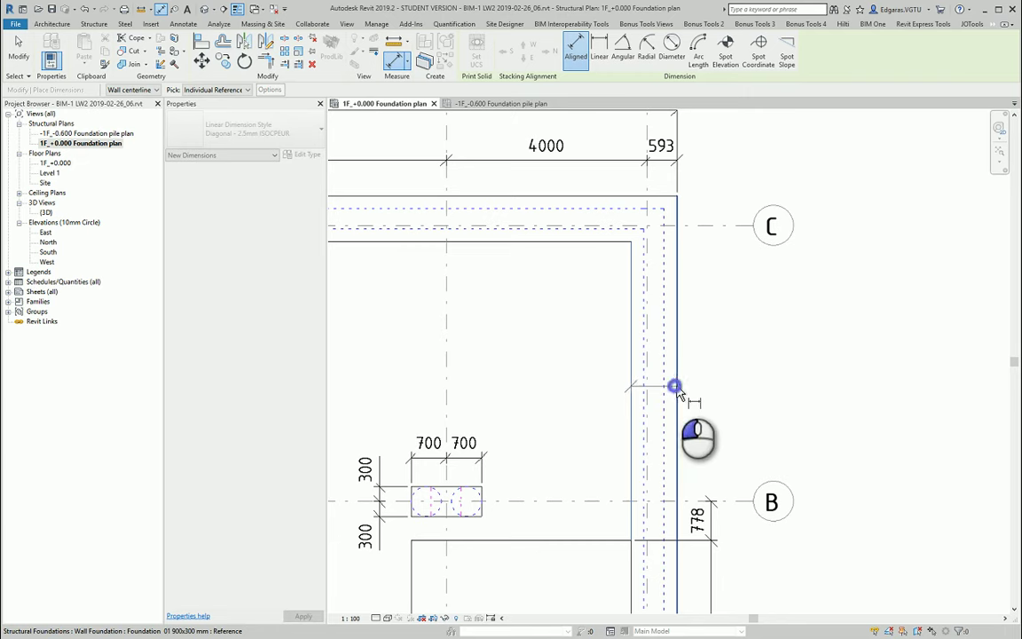
left_click(648, 395)
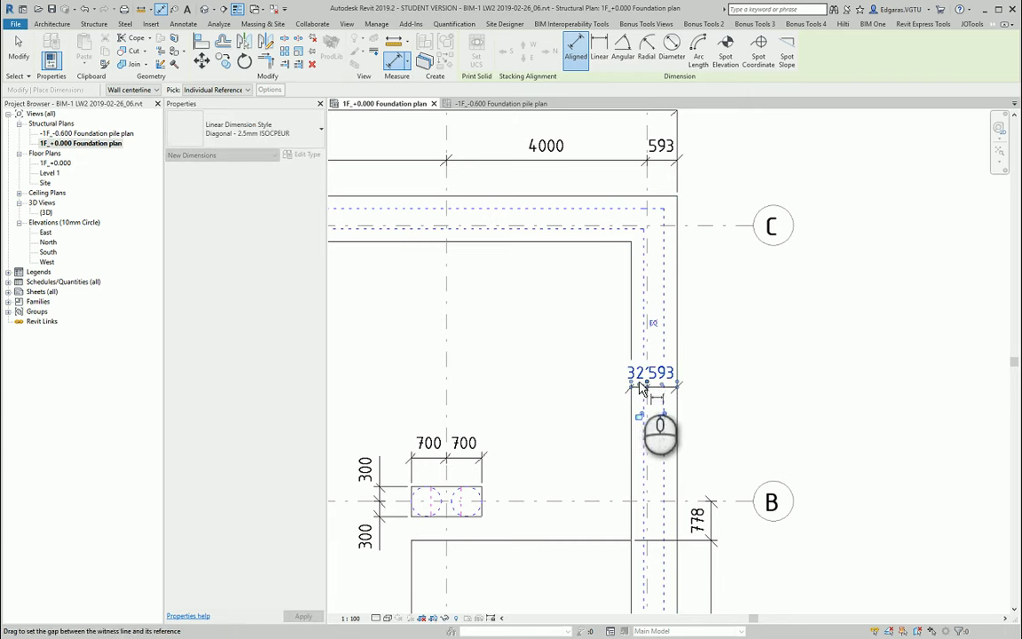
left_click(600, 383)
left_click(631, 348)
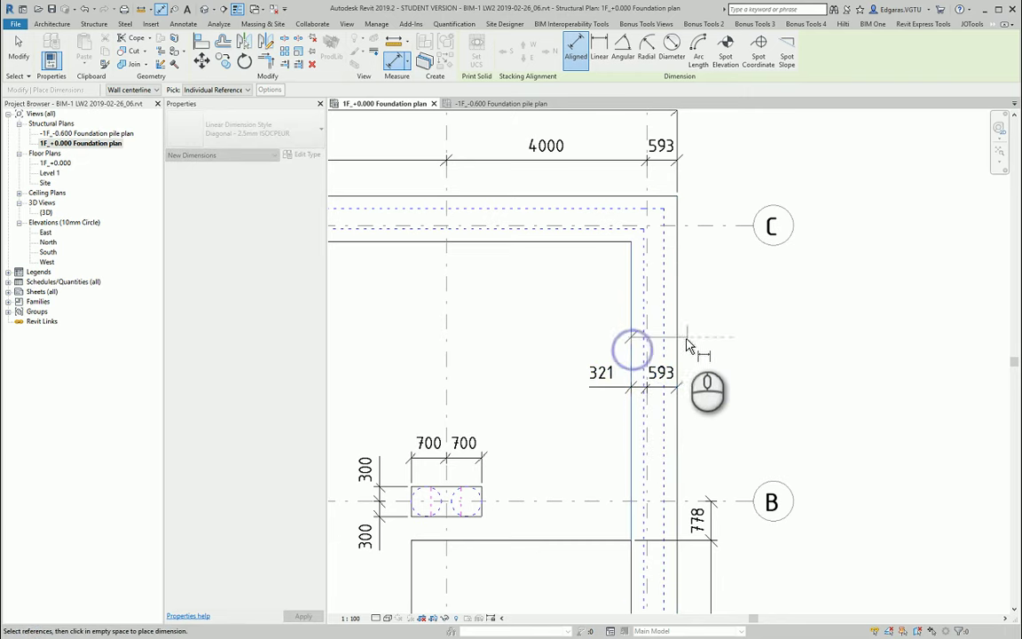
left_click(673, 345)
left_click(701, 338)
Step: Dimension the upper foundation strip from both edges to grid C and across its full width, moving the inner offset's text below the strip
middle_click_drag(522, 330, 782, 453)
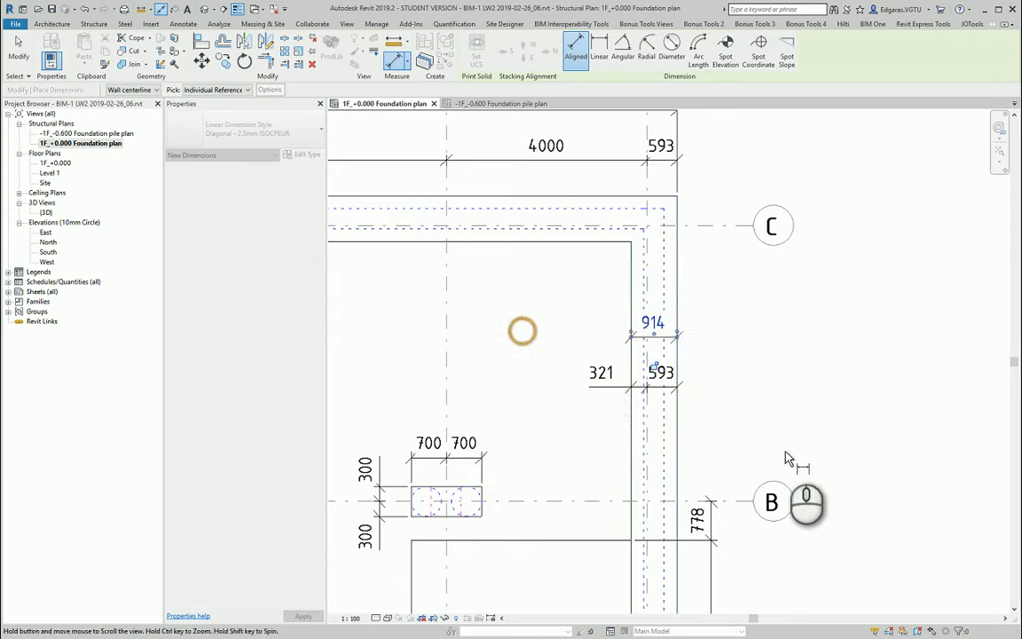
scroll(801, 268, "down", 6)
scroll(726, 289, "up", 5)
scroll(698, 310, "down", 1)
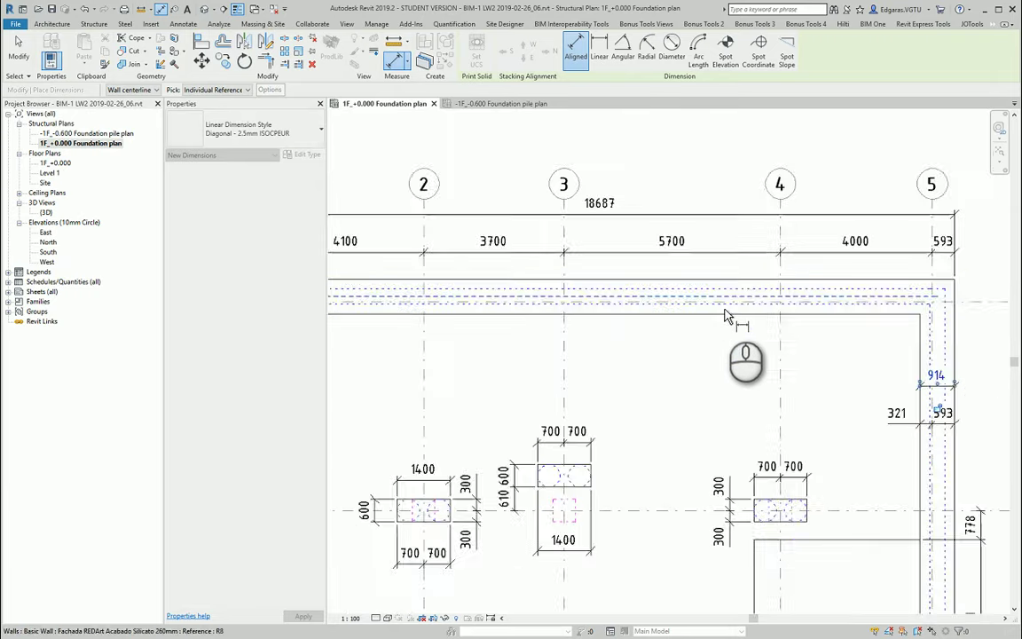
scroll(705, 317, "up", 3)
left_click(707, 315)
left_click(720, 257)
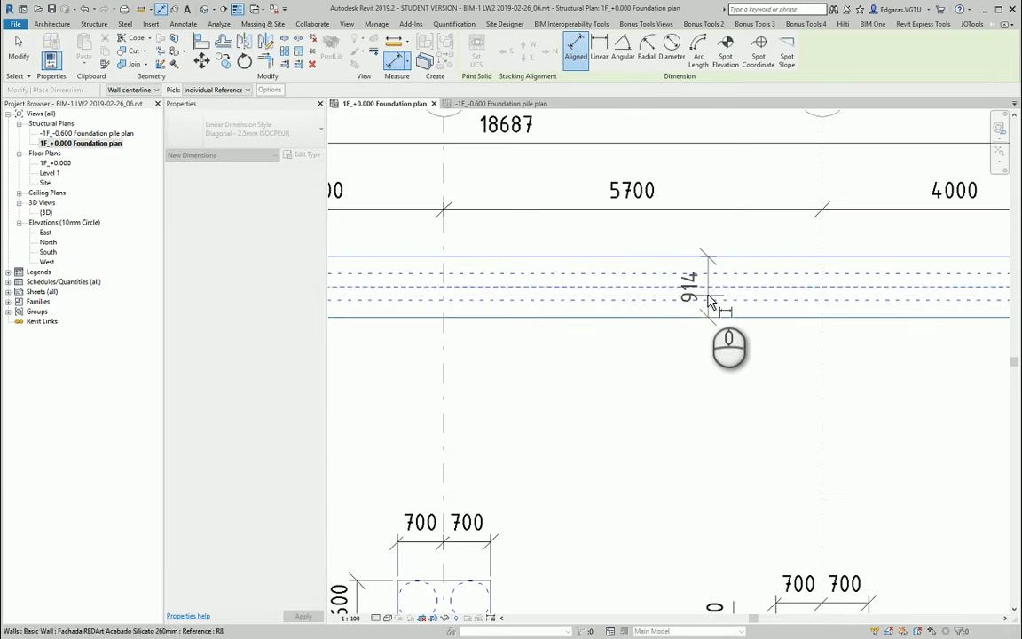
left_click(709, 297)
left_click(701, 356)
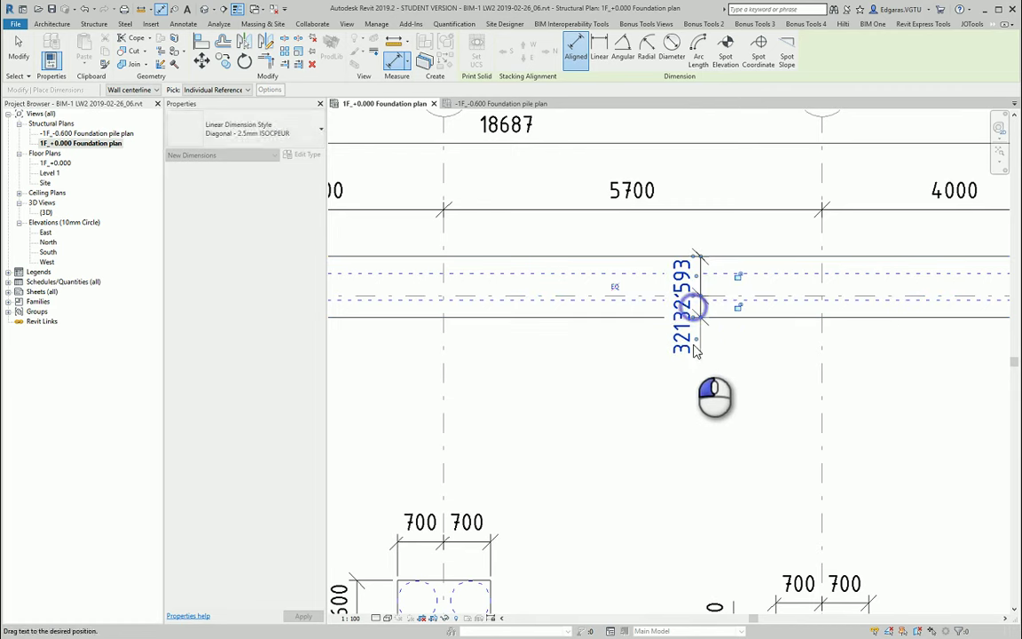
left_click(734, 317)
left_click(728, 257)
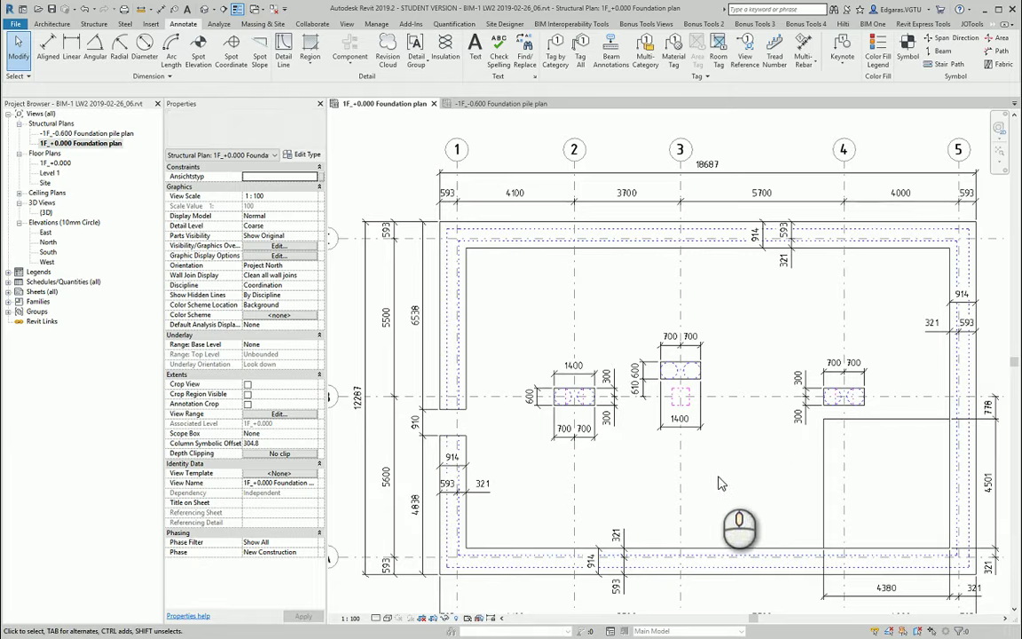
middle_click_drag(775, 520, 711, 472)
scroll(710, 472, "down", 2)
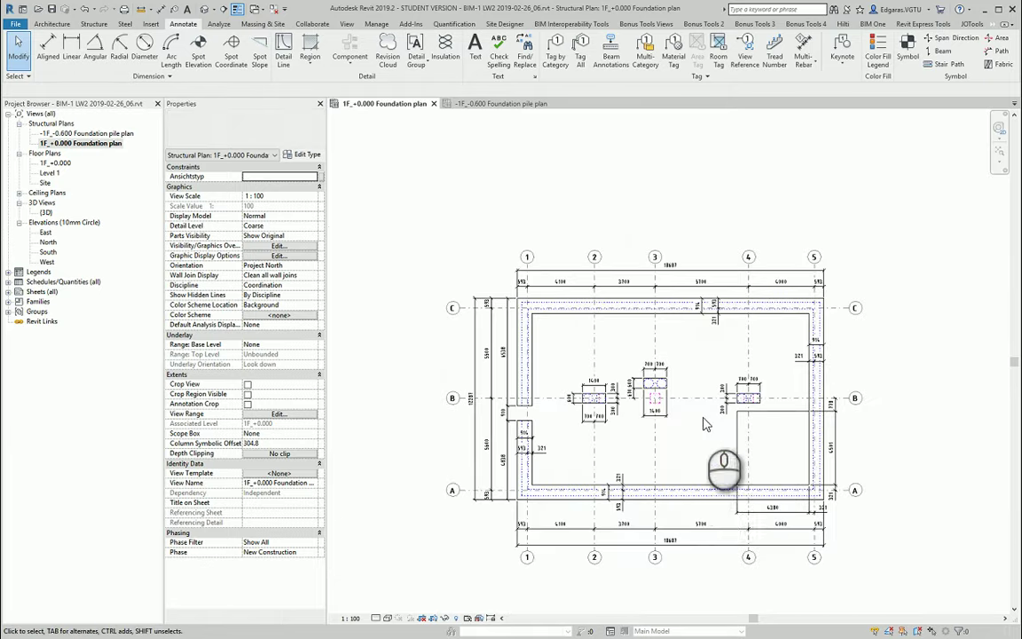
Step: Open the -1F_-0.600 Foundation pile plan and place one aligned dimension chain across grids 1 to 5, just below grid A
scroll(651, 499, "up", 1)
left_click(433, 424)
double_click(125, 133)
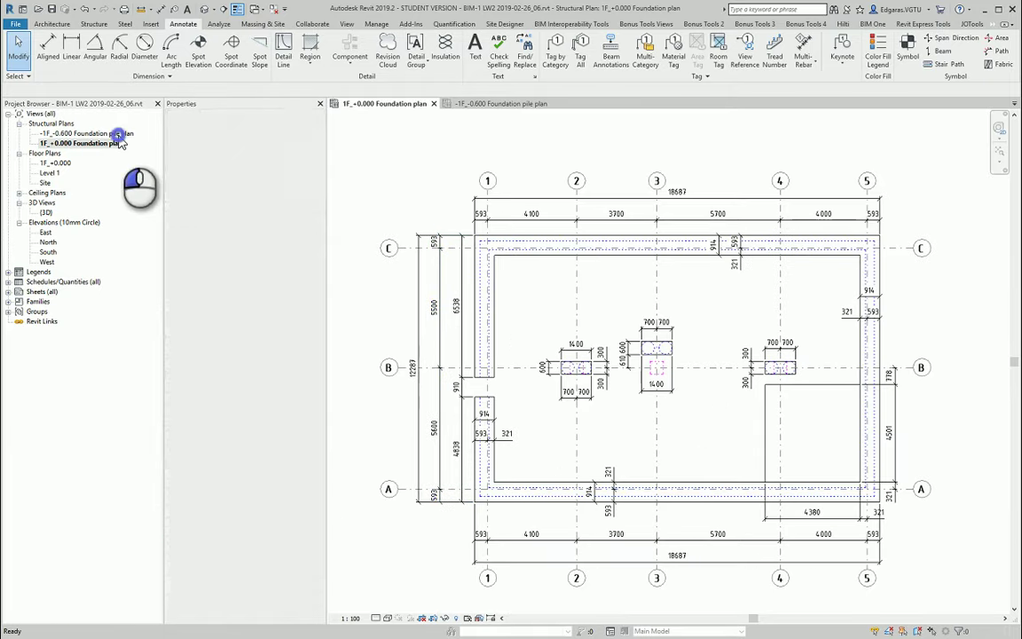
scroll(466, 373, "down", 2)
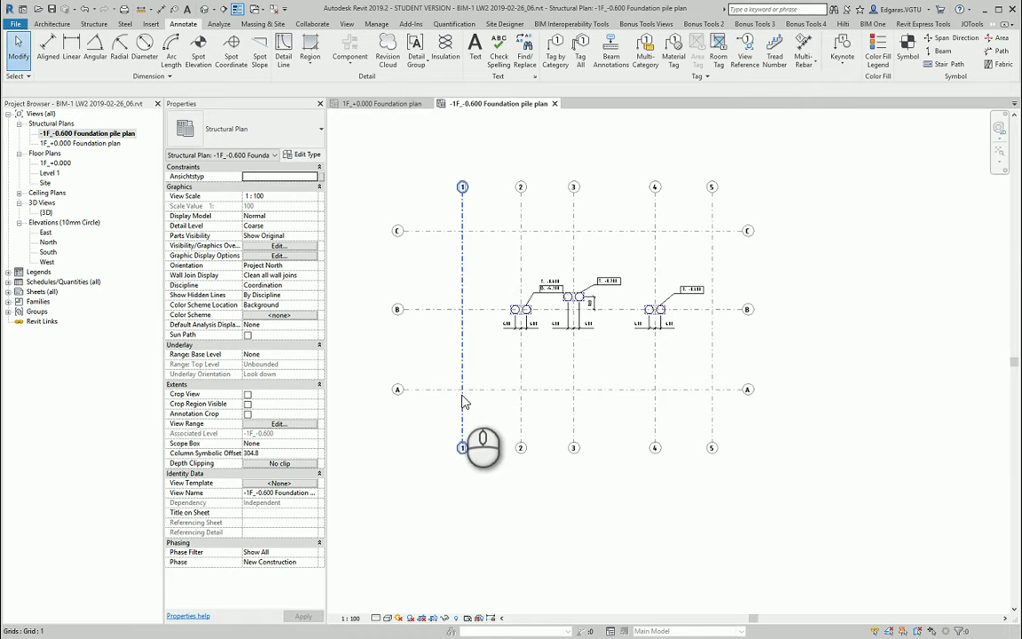
key("i")
left_click(712, 412)
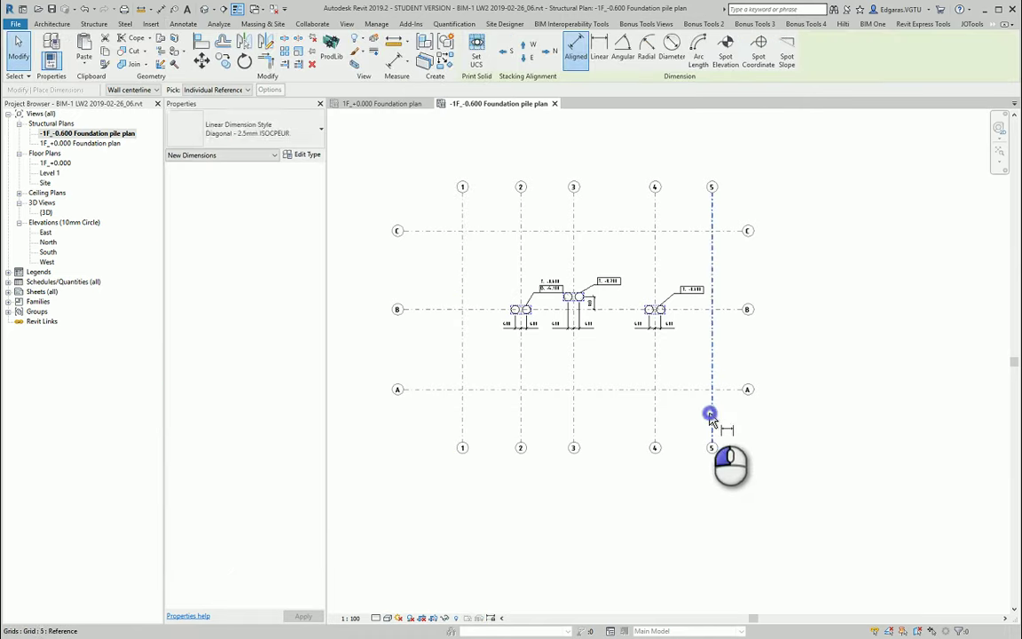
left_click(654, 410)
left_click(574, 408)
left_click(523, 418)
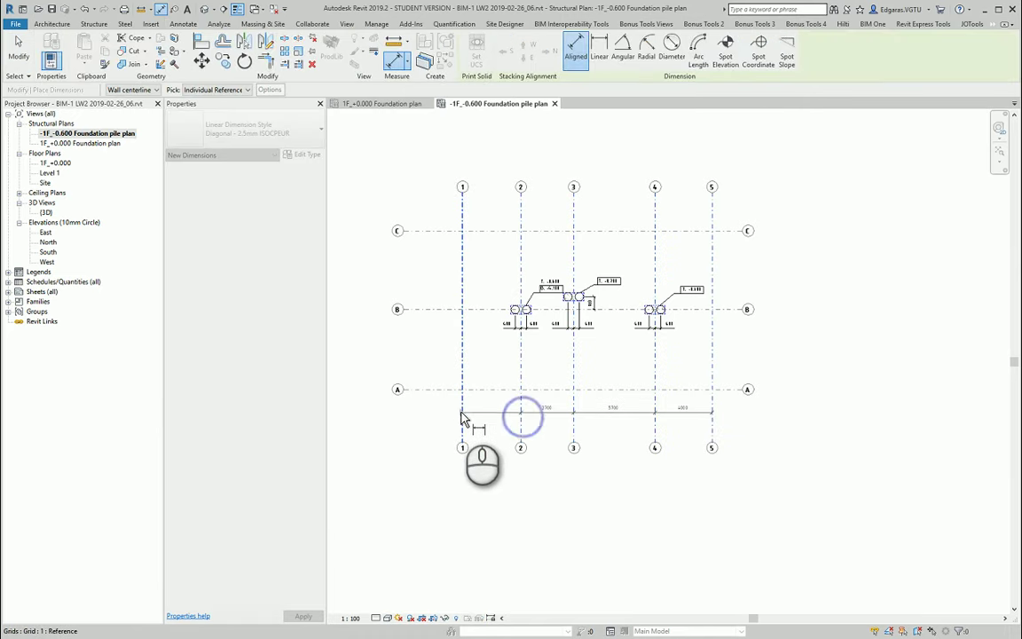
left_click(483, 410)
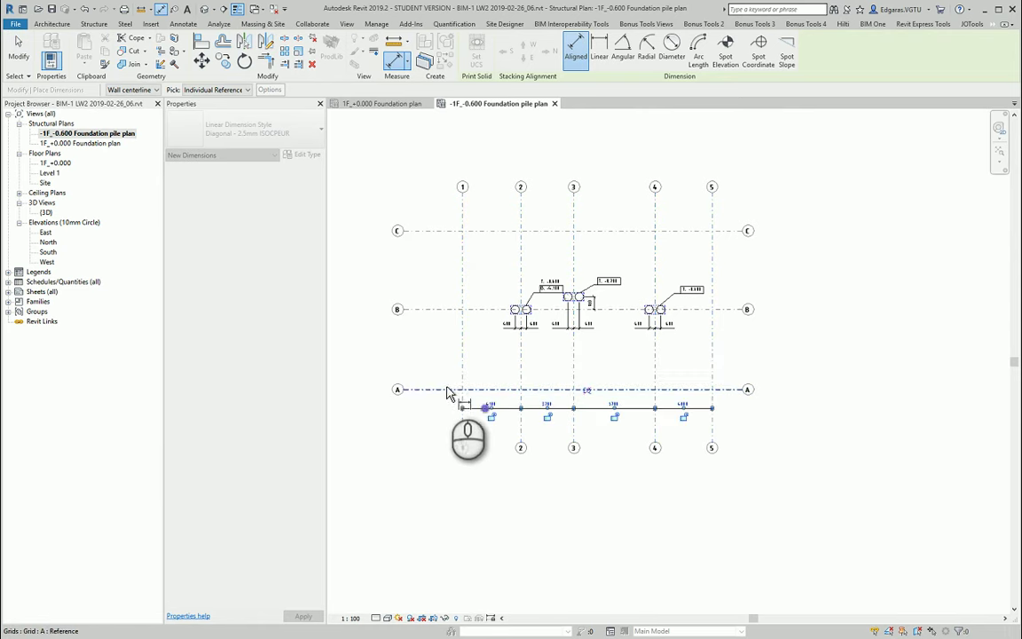
Step: Add an aligned dimension chain across grids A, B and C just outside grid 1, and finish dimensioning
left_click(448, 390)
left_click(448, 309)
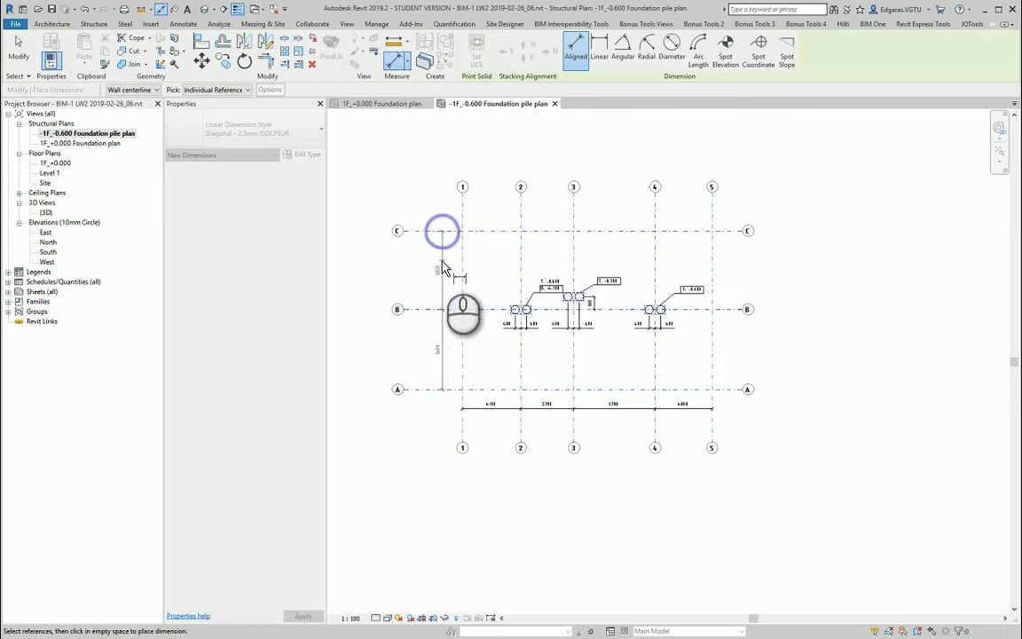
left_click(441, 264)
left_click(514, 360)
scroll(493, 348, "up", 5)
middle_click_drag(486, 343, 524, 459)
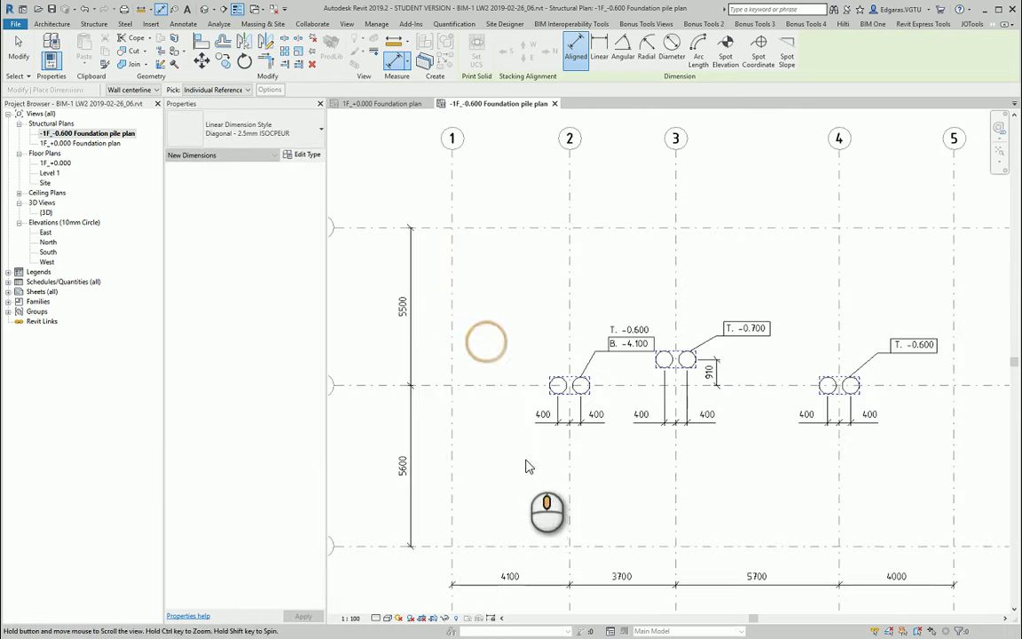
scroll(489, 410, "down", 4)
key("Escape")
key("Escape")
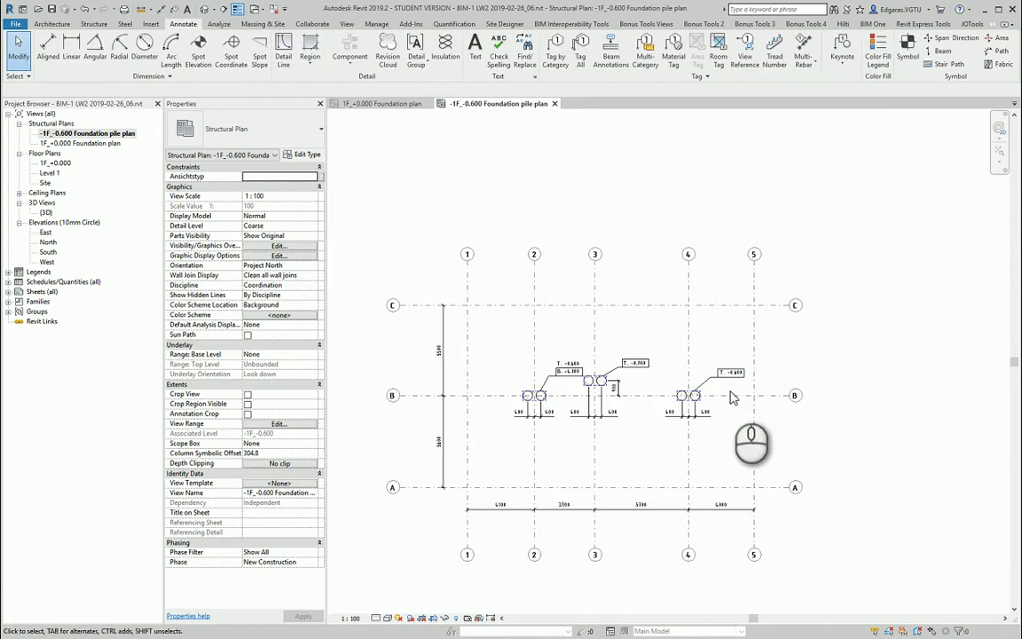